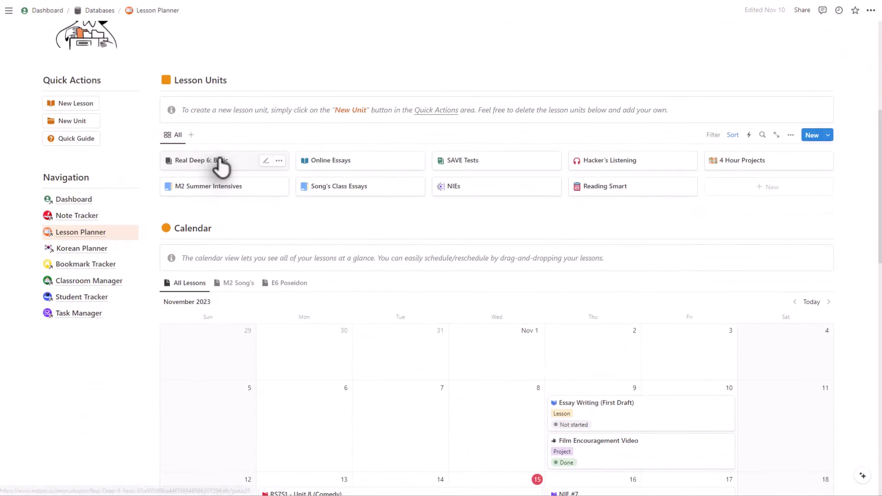
Step: Examine the Real Deep 6: Basic unit and the RS7S1 - Unit 8 (Comedy) lesson page in the finished planner
left_click(221, 161)
scroll(409, 311, "down", 2)
key("Escape")
scroll(399, 146, "down", 6)
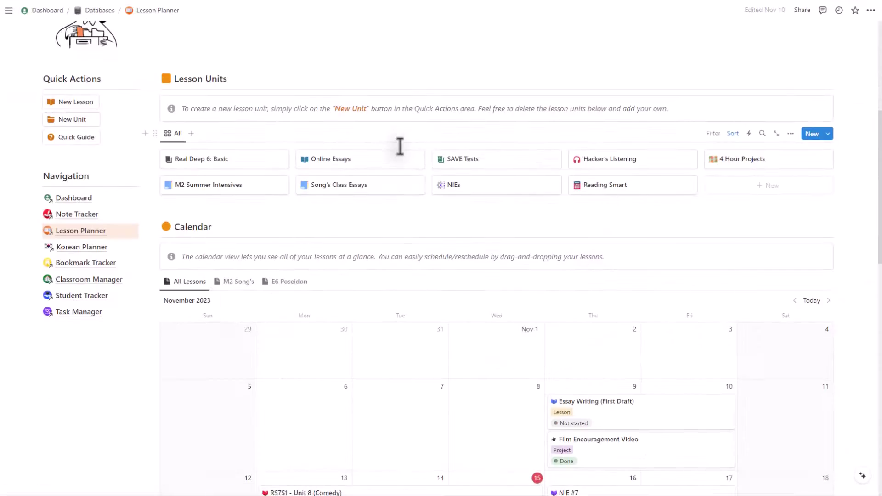
left_click(427, 199)
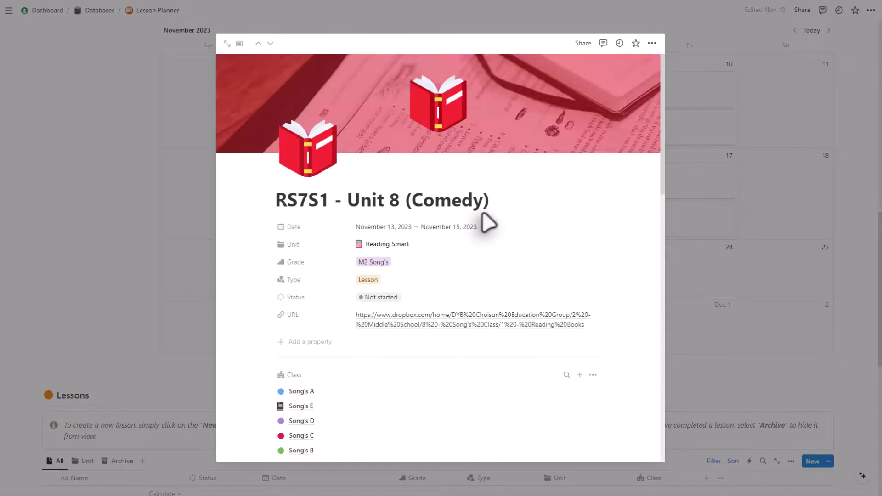
scroll(483, 216, "down", 5)
key("Escape")
scroll(436, 186, "down", 4)
scroll(437, 186, "down", 2)
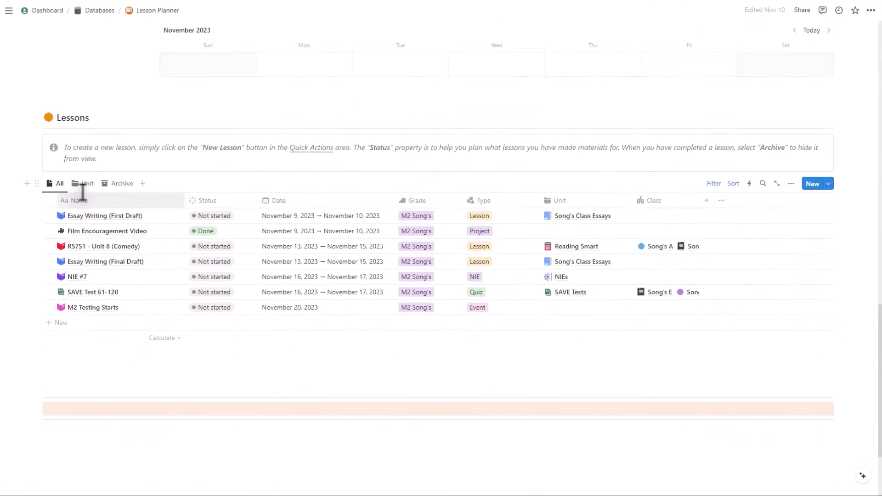
Step: Review the Lessons table in its Unit and Archive views, ending on the All view
left_click(85, 183)
scroll(288, 246, "down", 4)
scroll(194, 183, "up", 2)
scroll(194, 183, "up", 1)
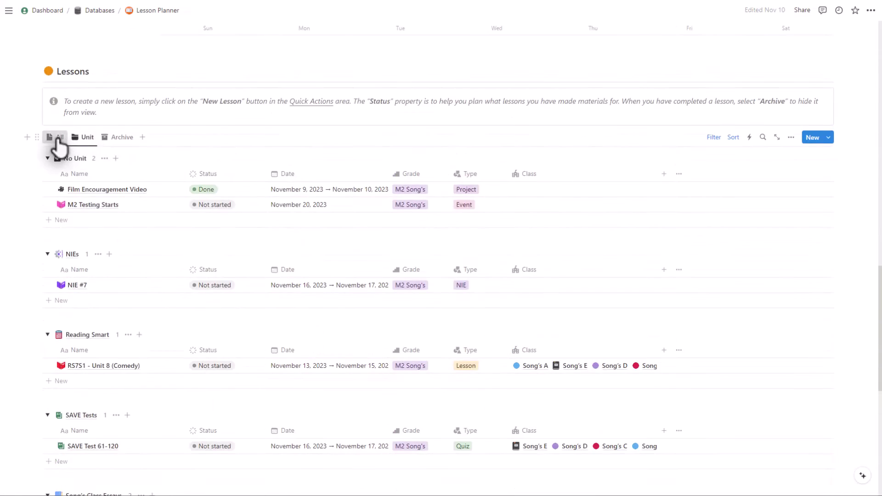
left_click(58, 138)
left_click(115, 138)
left_click(58, 138)
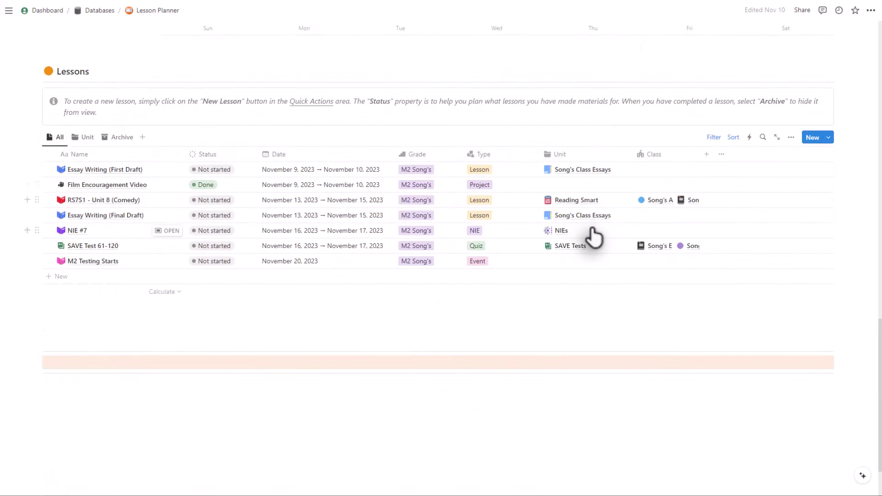
scroll(598, 236, "up", 10)
scroll(660, 235, "up", 5)
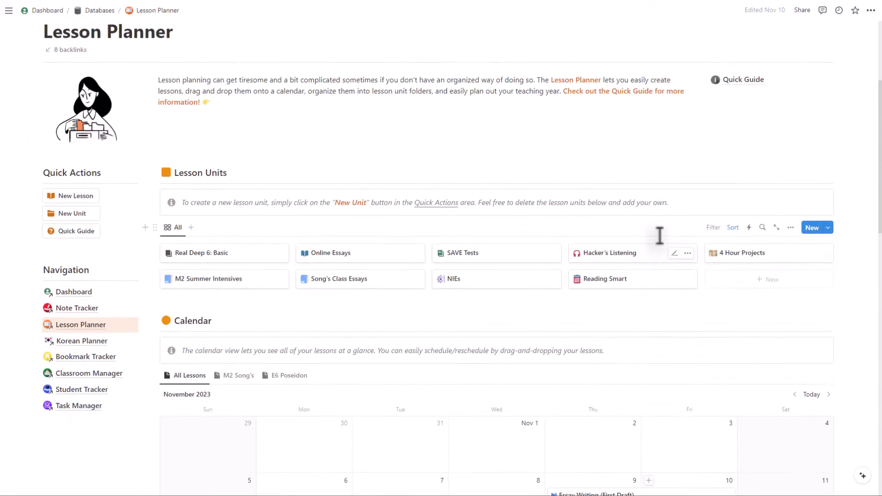
left_click(232, 299)
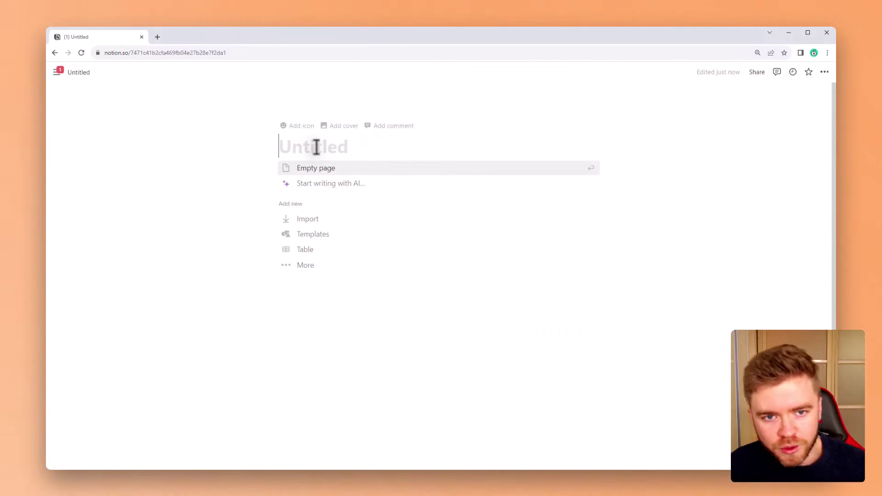
Step: Title the new page "Lesson Planner", start it as an empty page and set it to full width
type("Lesson Planner")
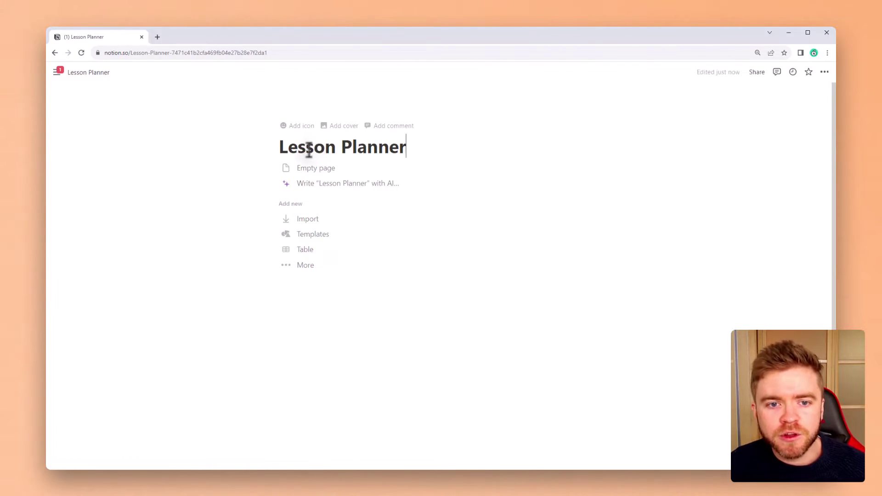
left_click(327, 170)
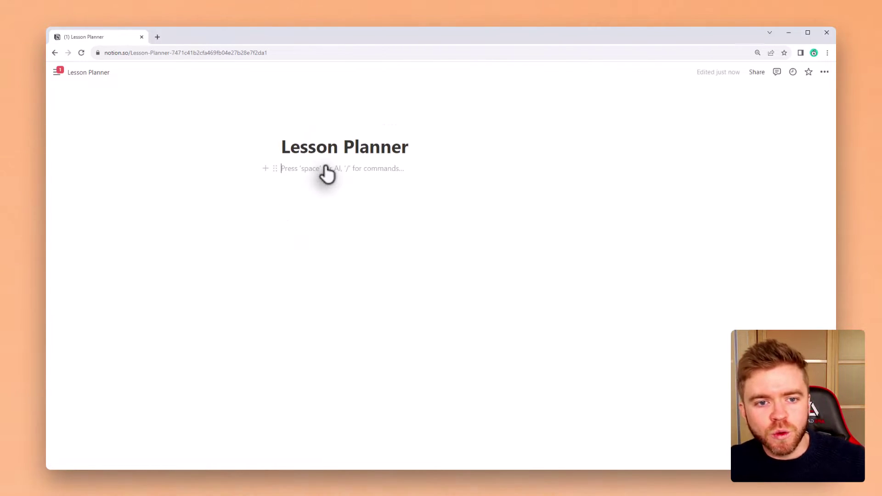
left_click(824, 73)
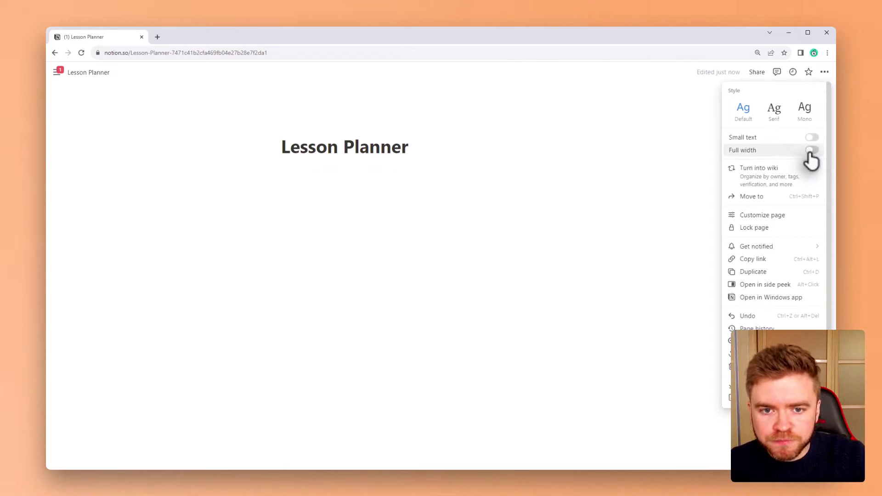
left_click(810, 152)
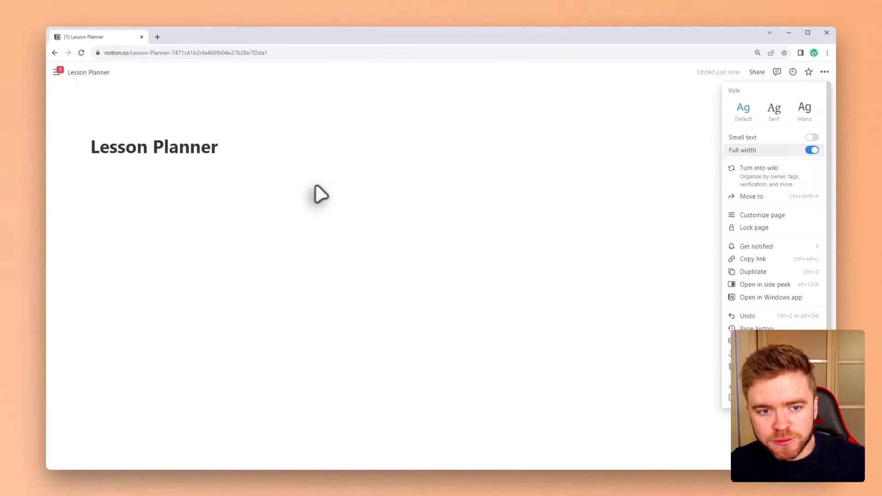
Step: Insert an inline database titled "Lessons" on the page and delete its Tags property
left_click(321, 194)
type("/data")
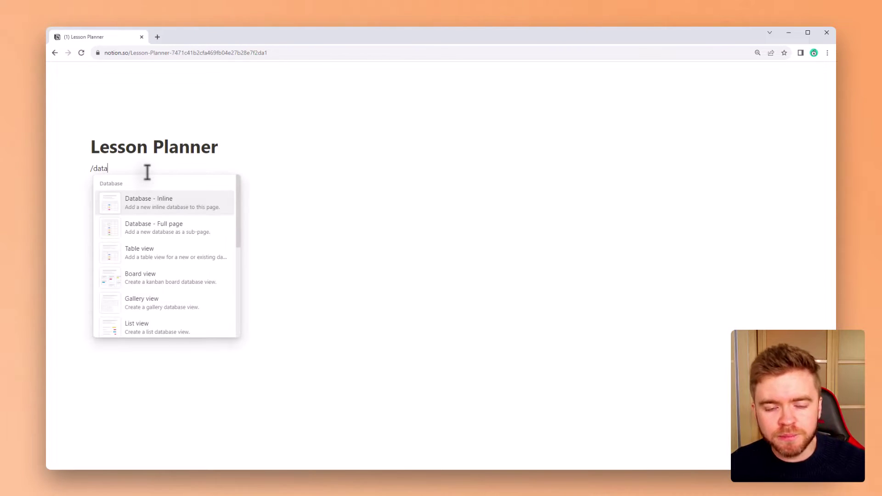
left_click(157, 203)
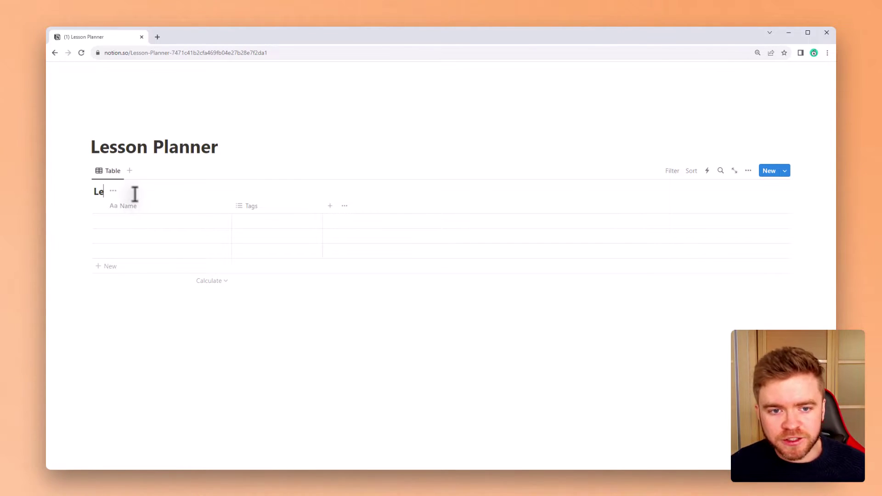
left_click(258, 209)
left_click(282, 343)
left_click(442, 267)
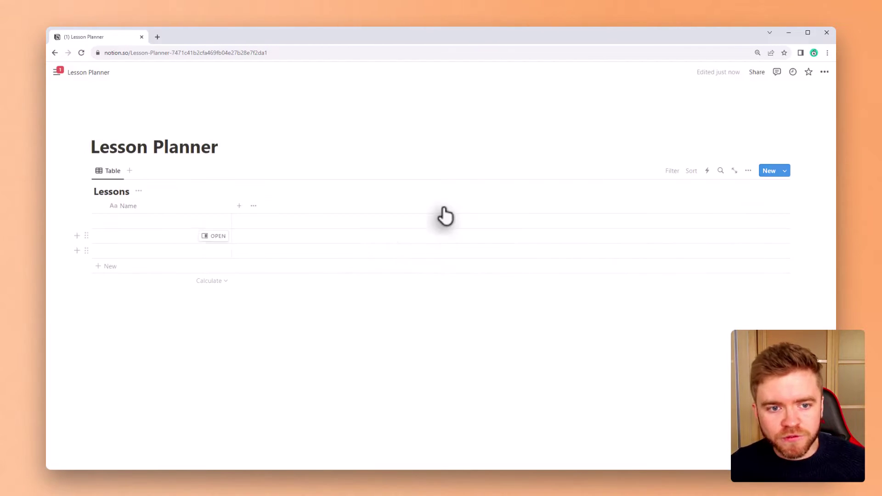
Step: Add a Date property to the Lessons database, keeping its default name
left_click(239, 206)
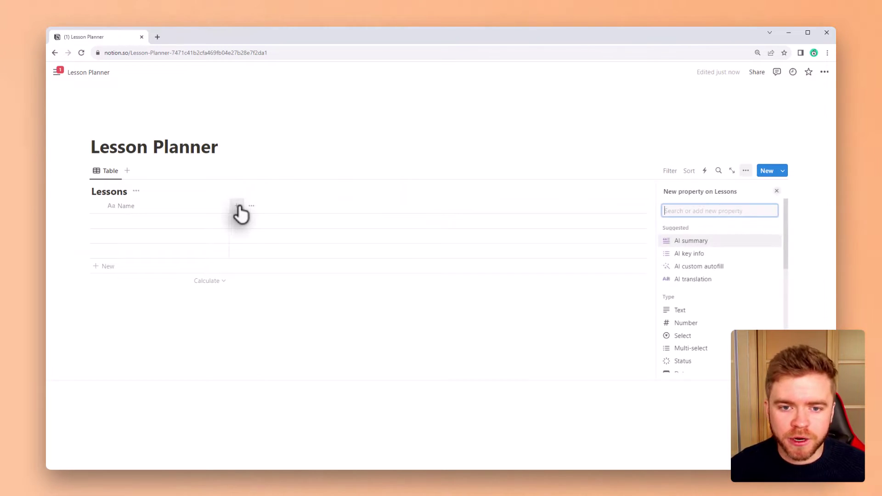
scroll(722, 292, "down", 3)
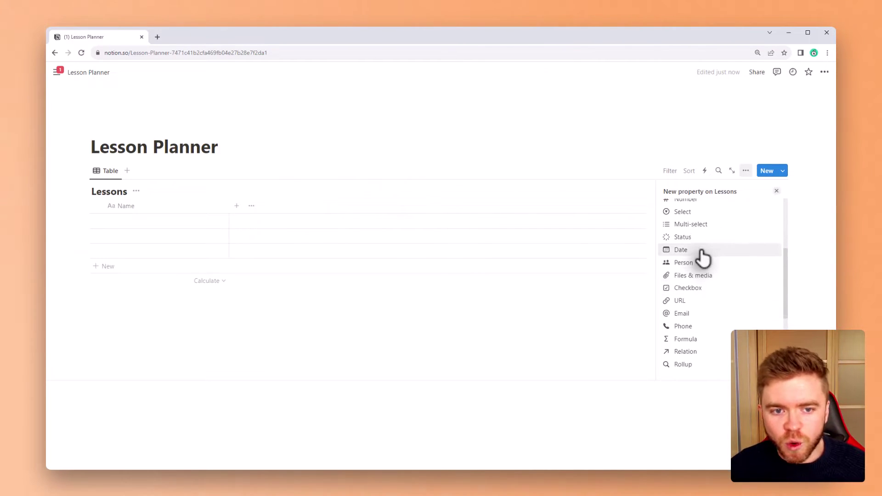
left_click(697, 252)
left_click(777, 192)
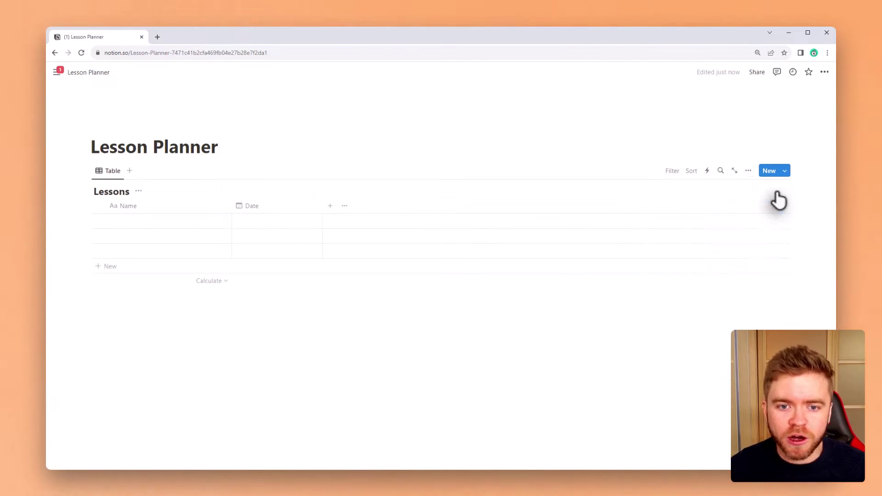
Step: Add a Select property named "Type" to the Lessons database with the options Project, Assignment and Lesson
left_click(330, 205)
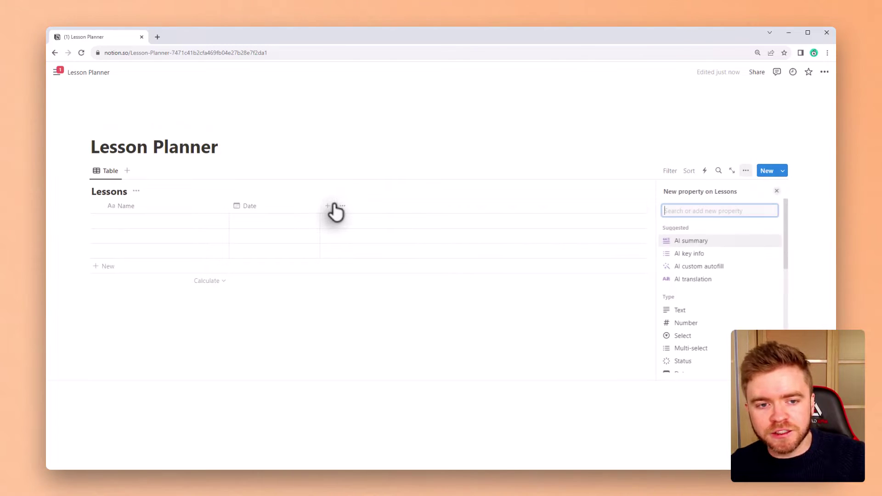
scroll(717, 262, "down", 2)
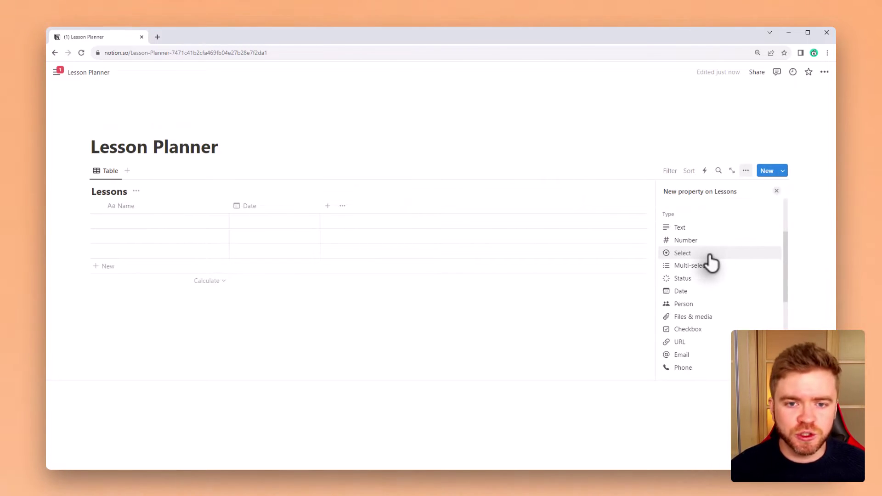
left_click(710, 255)
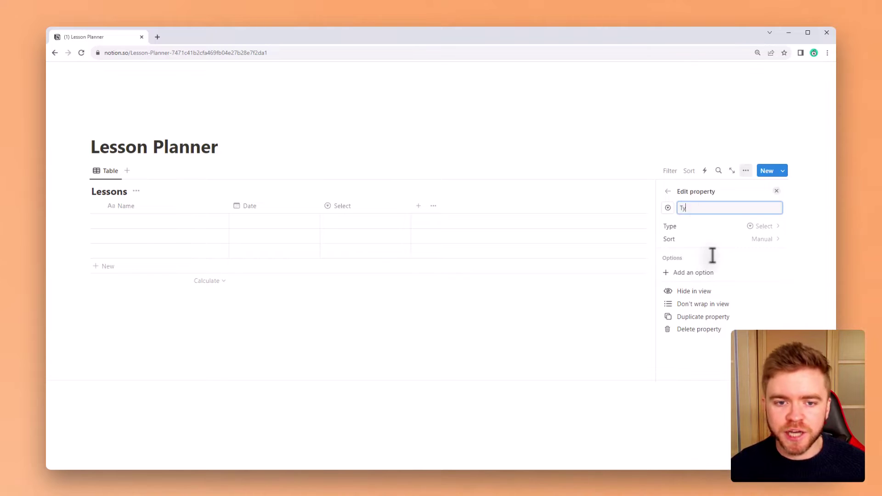
left_click(696, 274)
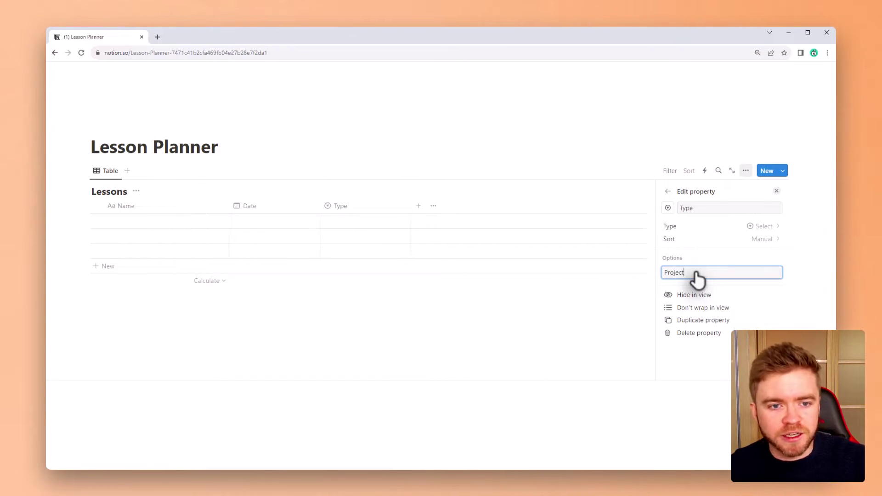
key("Return")
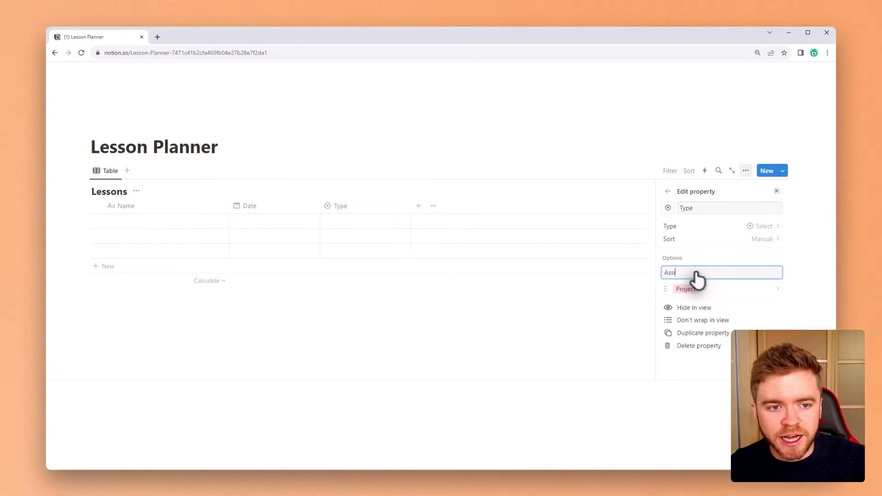
type("Assignment")
key("Return")
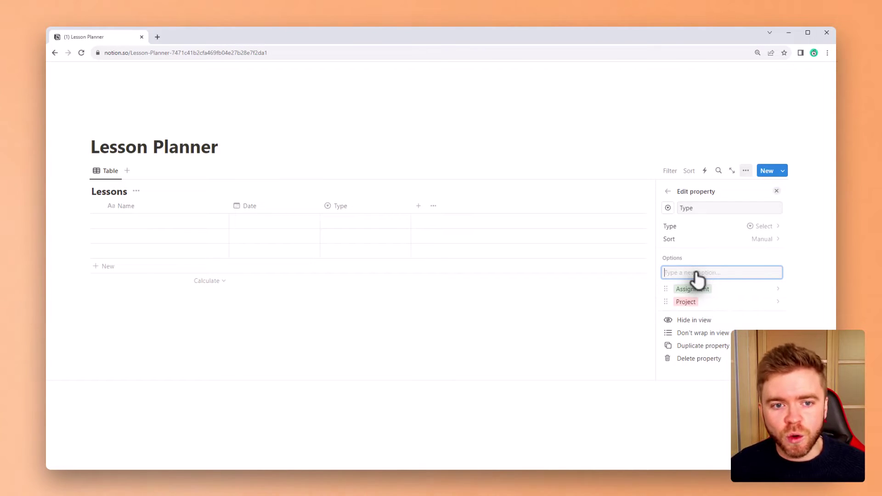
key("Return")
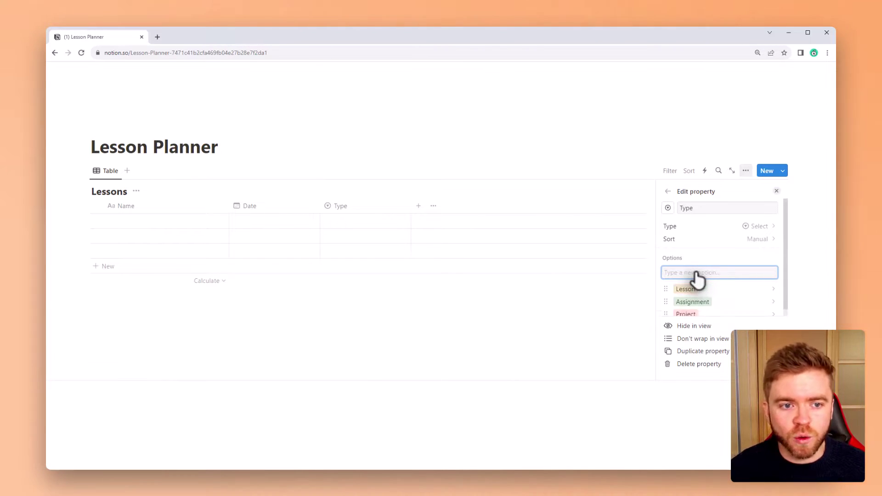
scroll(699, 274, "down", 1)
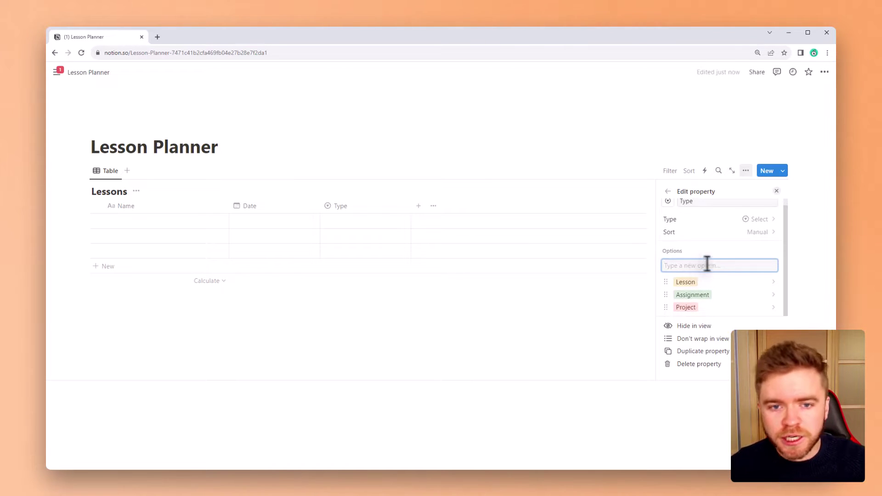
left_click(776, 191)
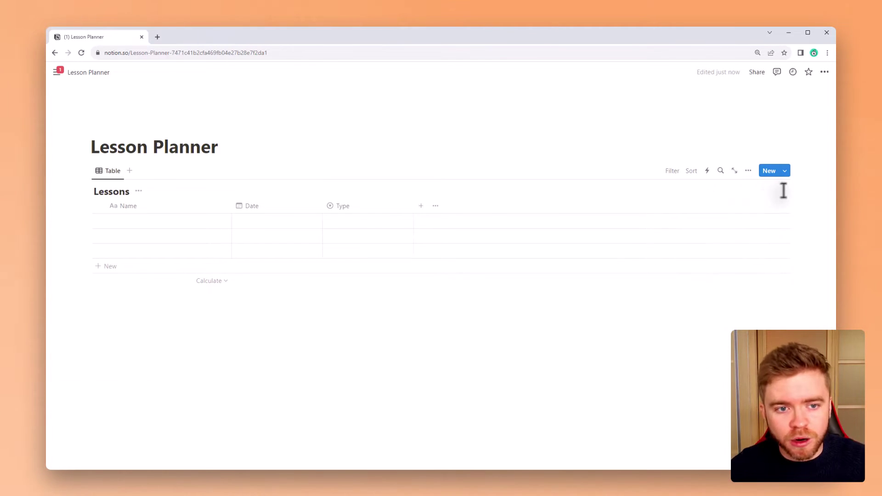
Step: Add a Status property to the Lessons database, keeping its default name
left_click(421, 208)
scroll(758, 250, "down", 3)
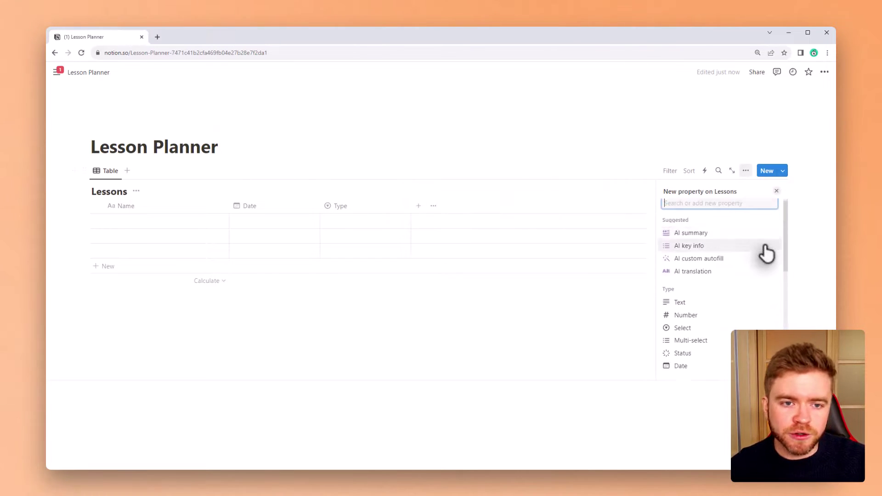
left_click(723, 281)
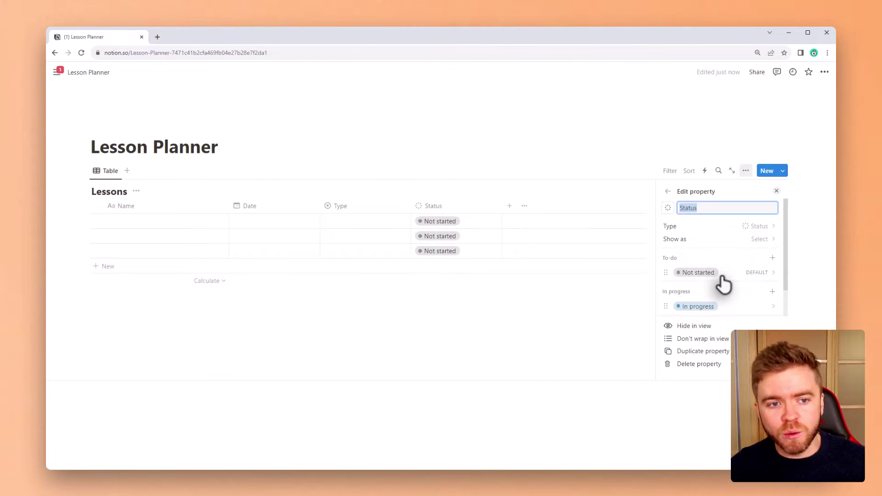
scroll(735, 266, "down", 1)
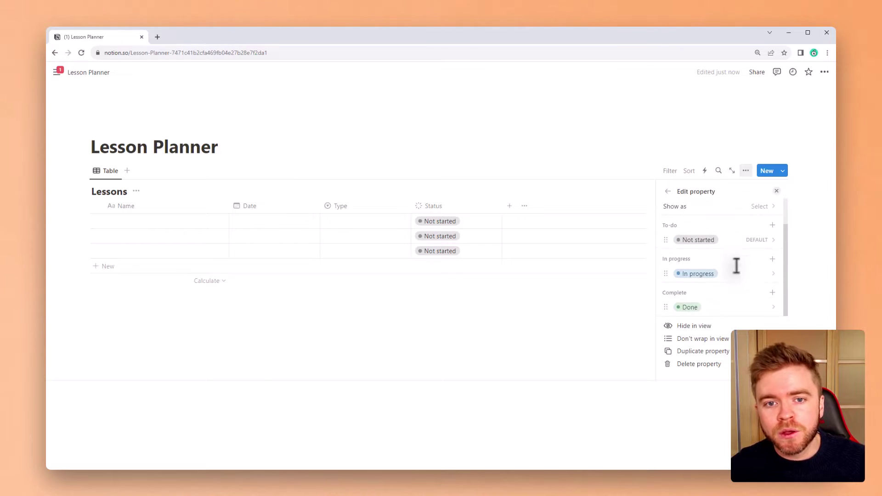
Step: Add an "Archive" option to the Complete group of the Status property and colour it brown
left_click(773, 294)
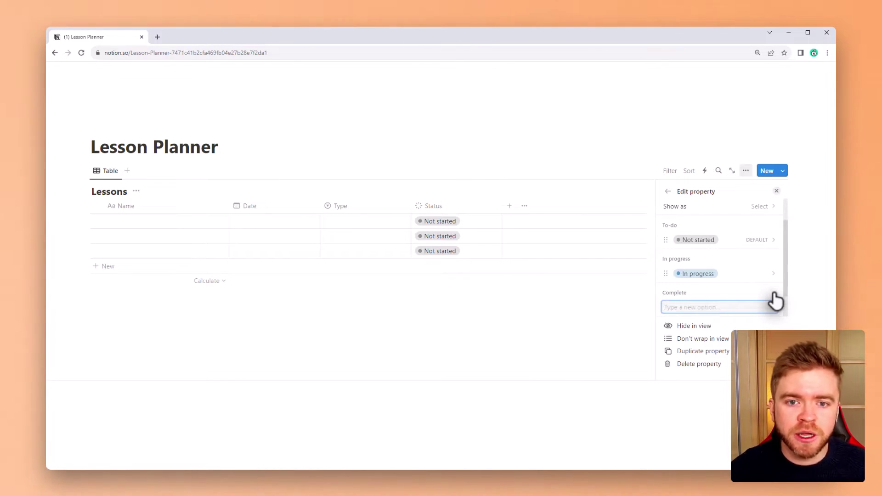
type("Archive")
key("Return")
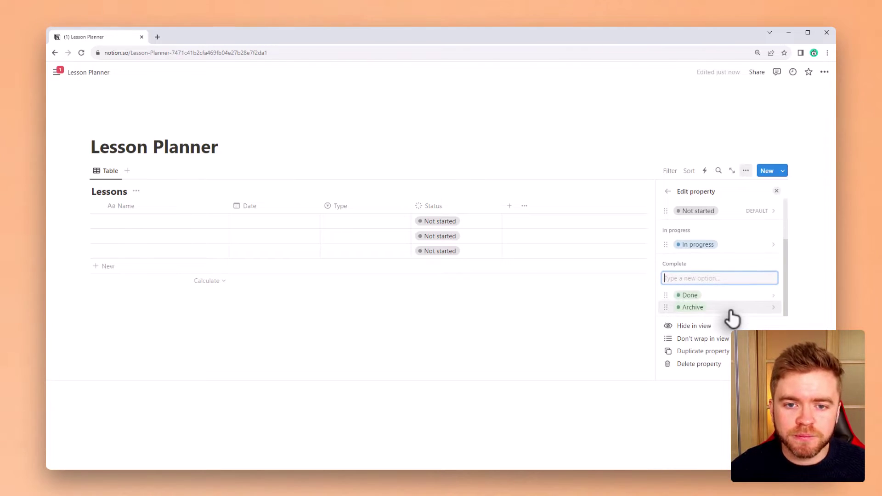
left_click(721, 308)
left_click(724, 203)
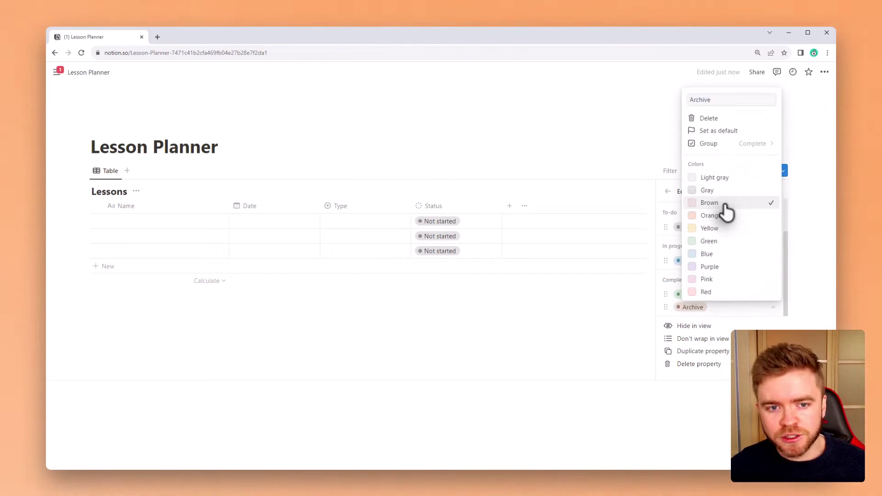
left_click(646, 167)
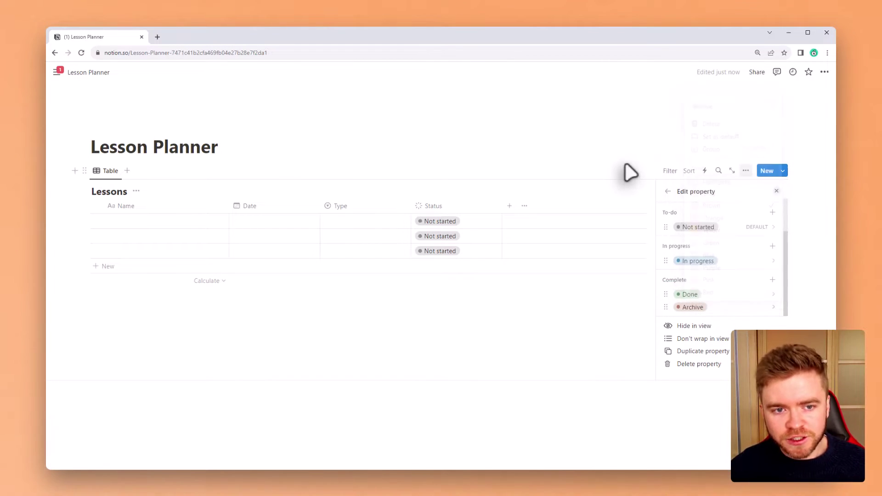
left_click(777, 192)
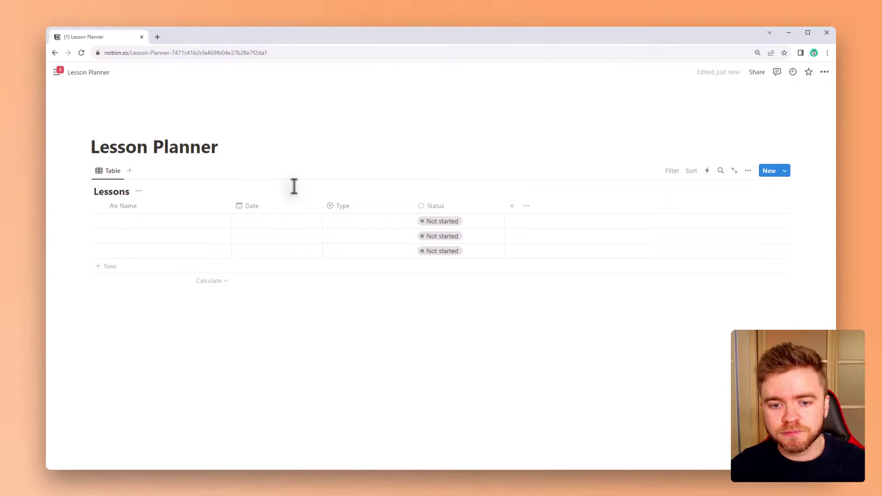
Step: Delete the two extra empty rows from the Lessons database and name the remaining entry "Lesson 1 - (NAME)"
left_click(98, 251)
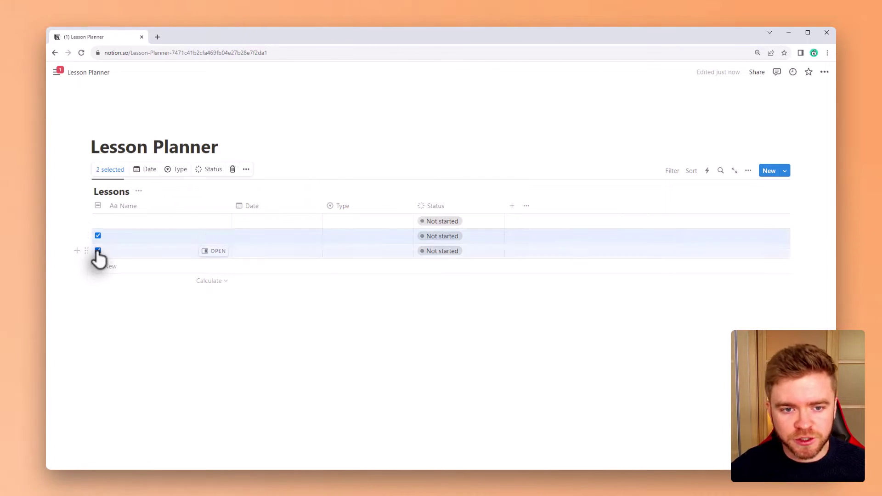
key("Delete")
left_click(152, 223)
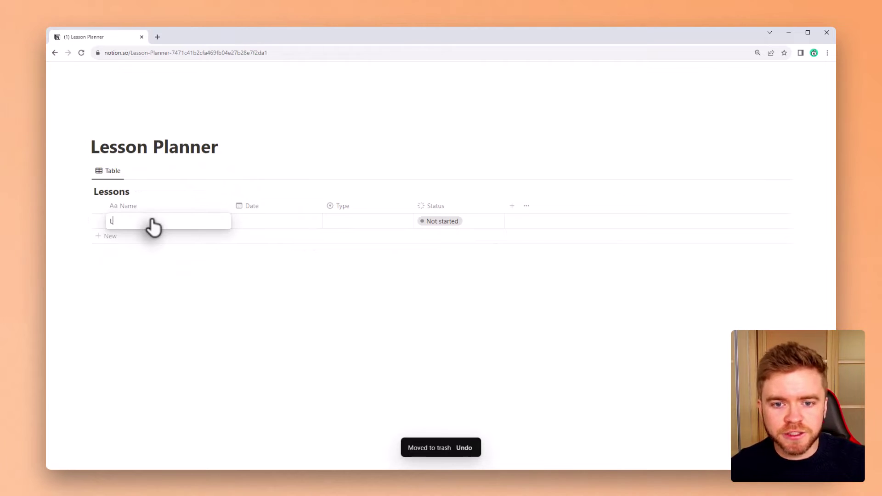
type("- (NAME)")
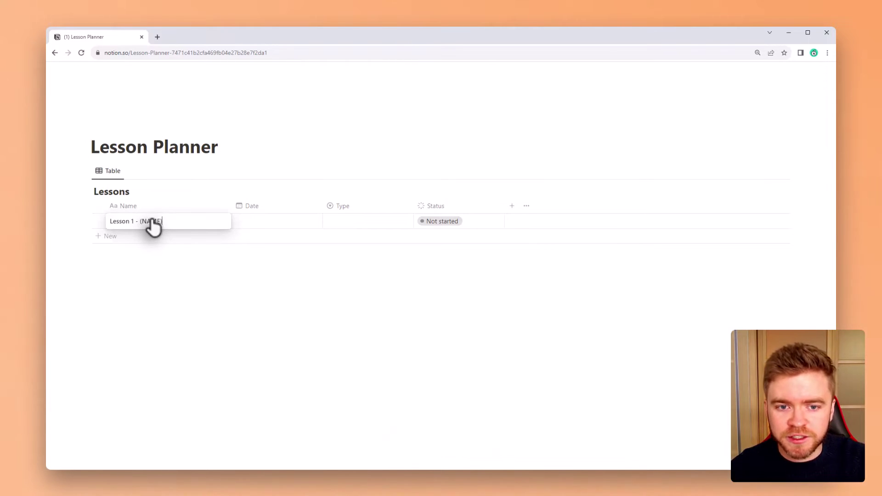
key("Escape")
Step: Set the lesson entry's date to November 15, 2023 and its type to Lesson
left_click(268, 226)
left_click(293, 303)
left_click(351, 222)
left_click(354, 222)
left_click(366, 250)
left_click(338, 167)
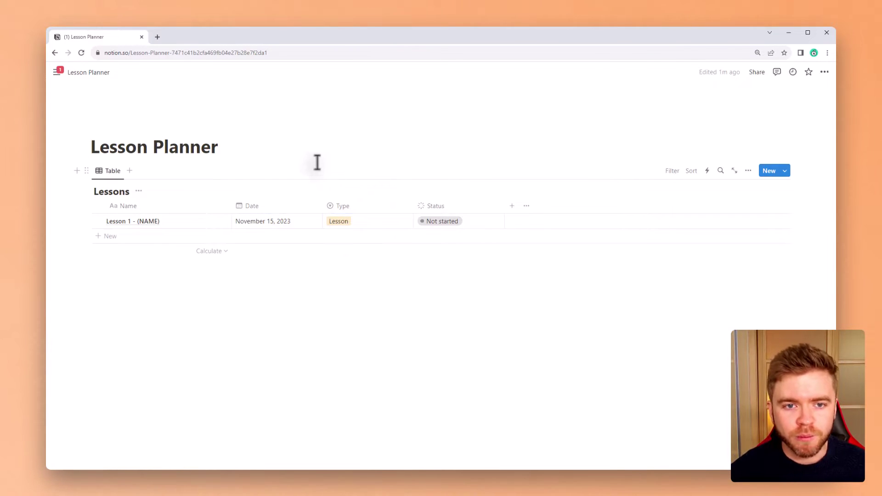
Step: Rename the Lessons database's table view "All" and give it the open-book icon
left_click(108, 180)
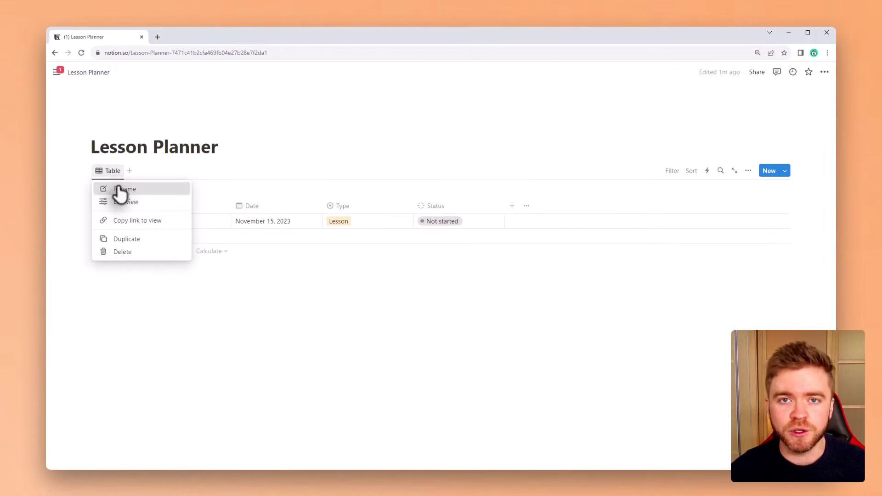
left_click(121, 189)
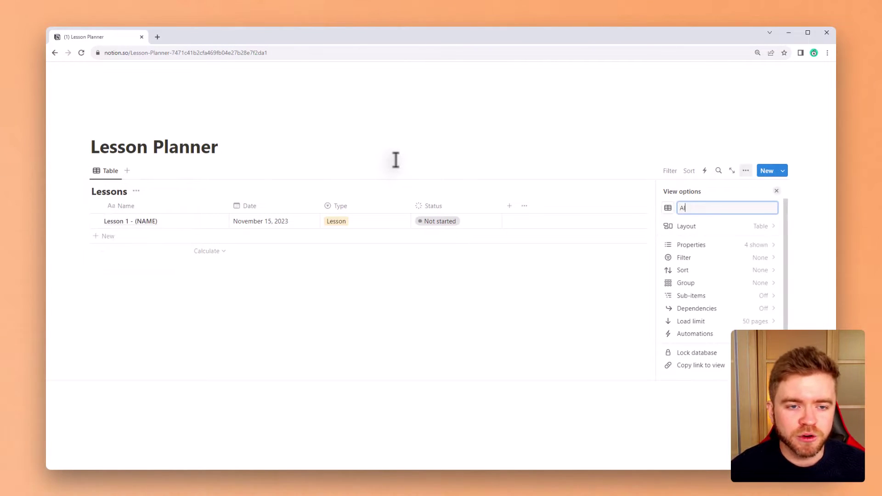
left_click(668, 209)
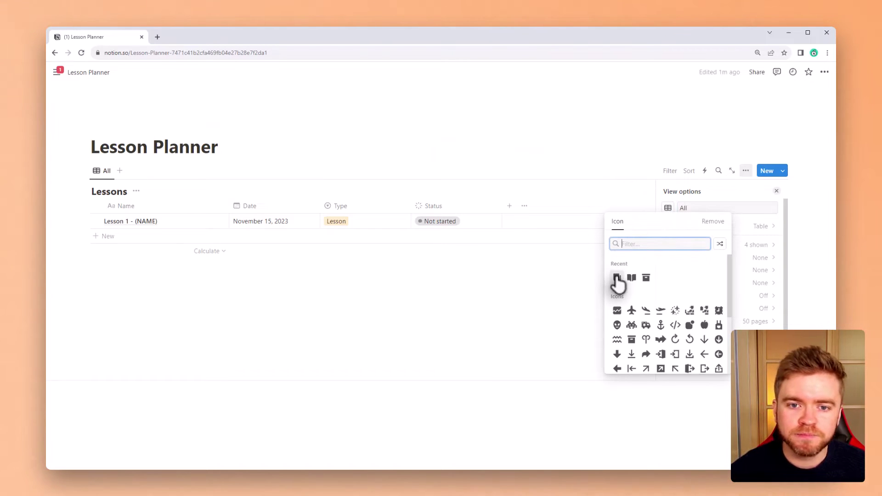
left_click(632, 278)
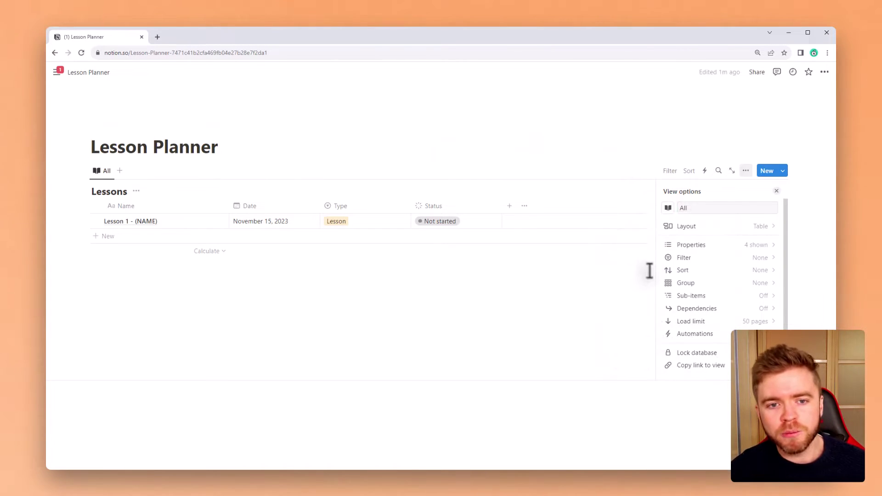
left_click(777, 191)
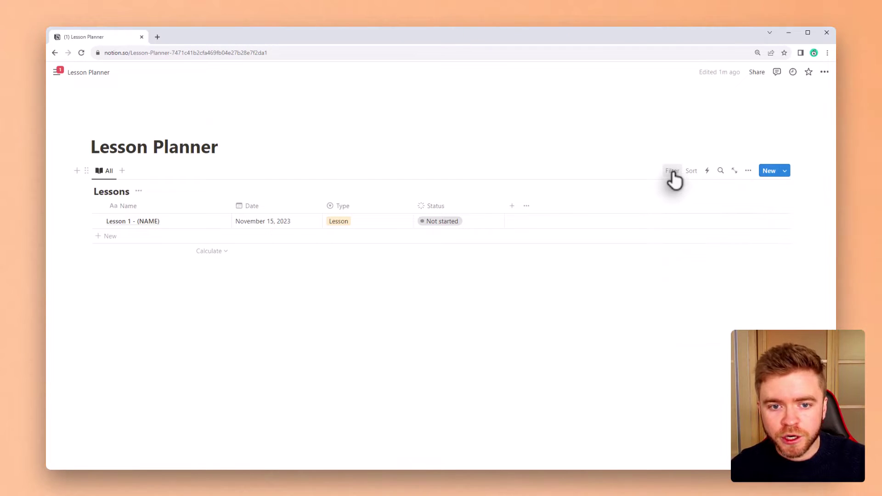
Step: Filter the All view of the Lessons database to entries whose Status is not Archive
left_click(672, 172)
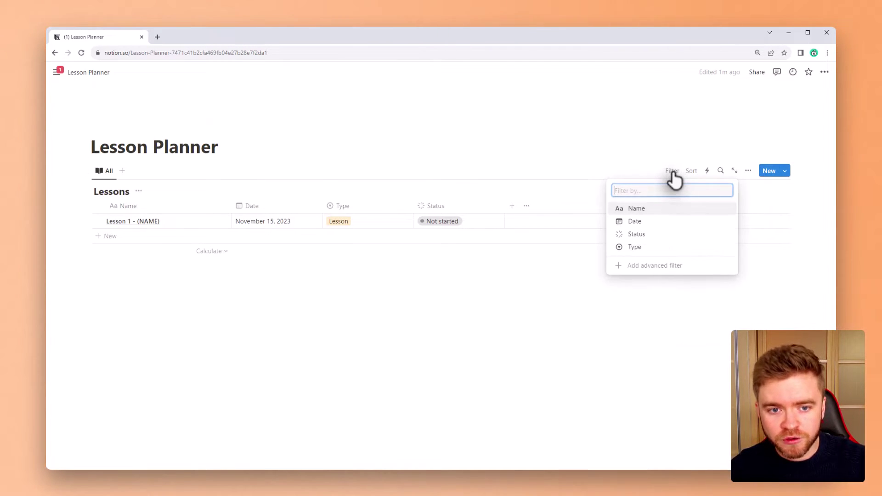
left_click(652, 235)
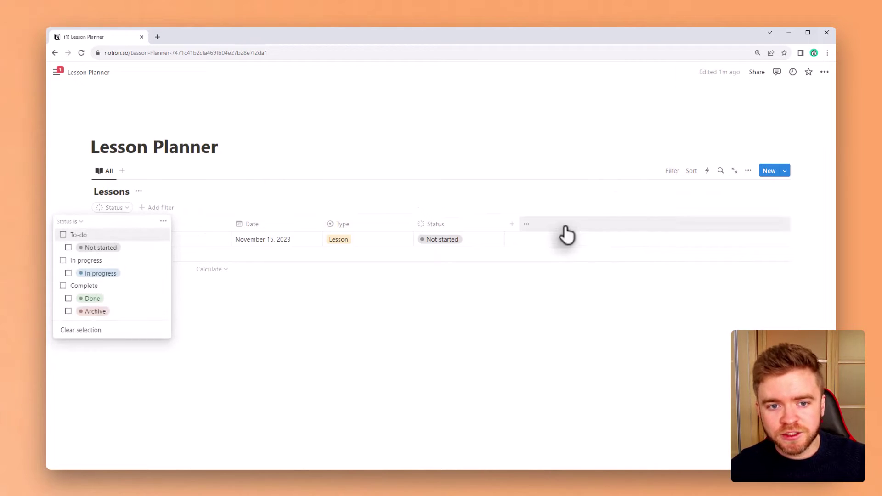
left_click(79, 223)
left_click(82, 247)
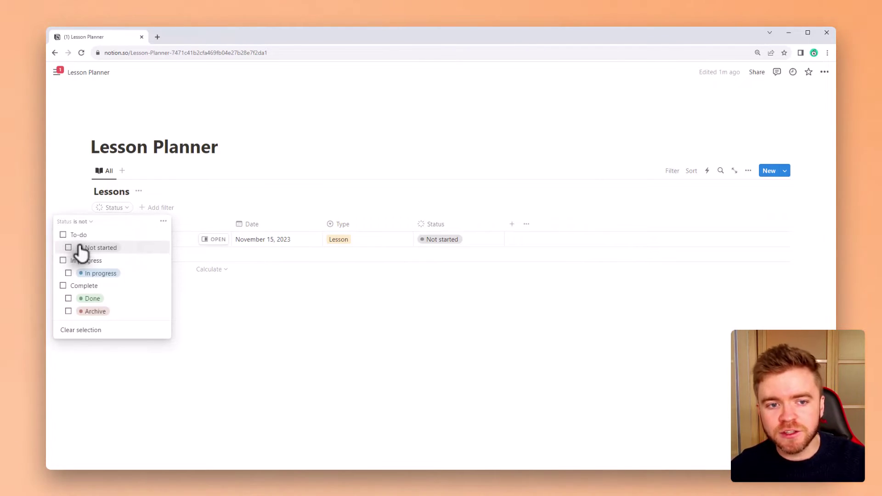
left_click(68, 311)
left_click(253, 189)
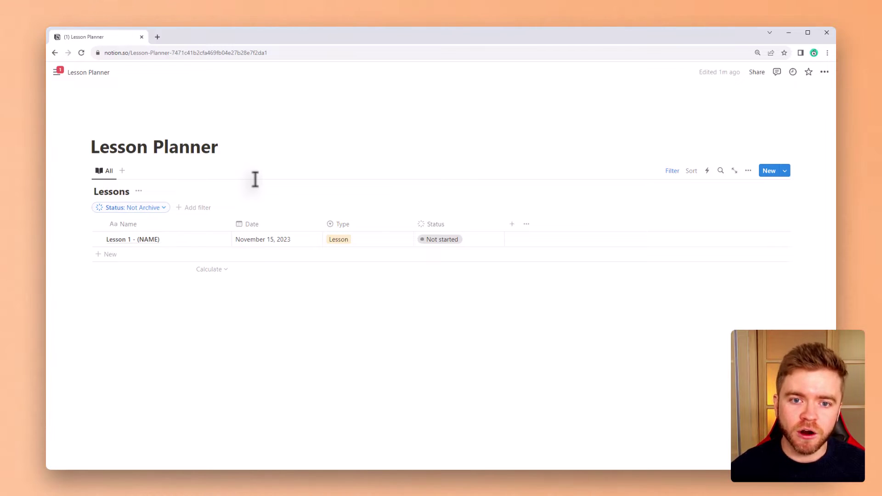
Step: Duplicate the All view, name the copy "Archive" and give it the archive-box icon
left_click(107, 171)
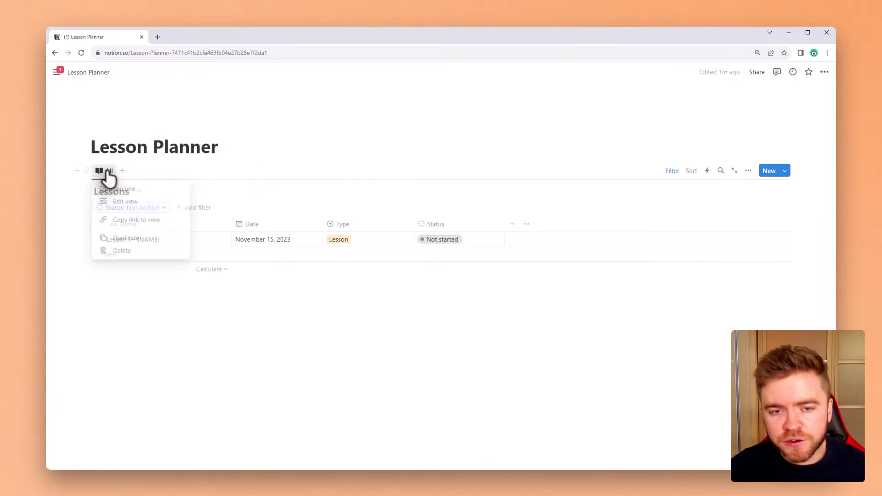
left_click(124, 239)
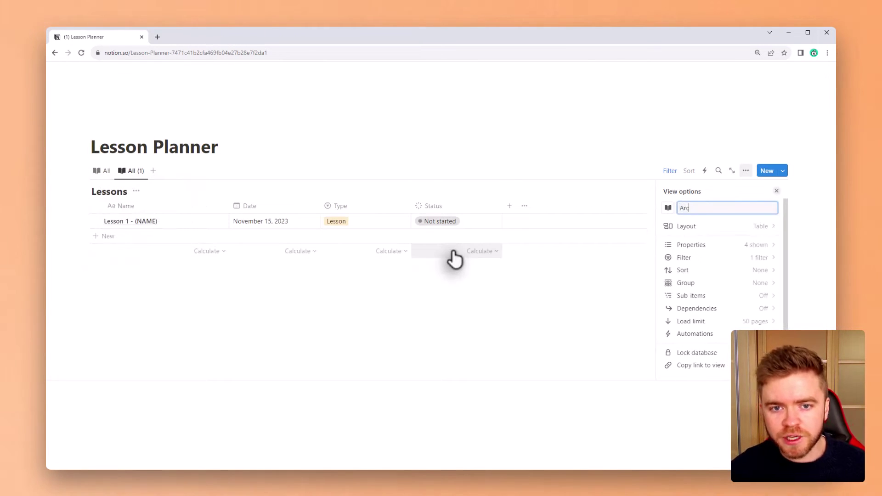
left_click(668, 208)
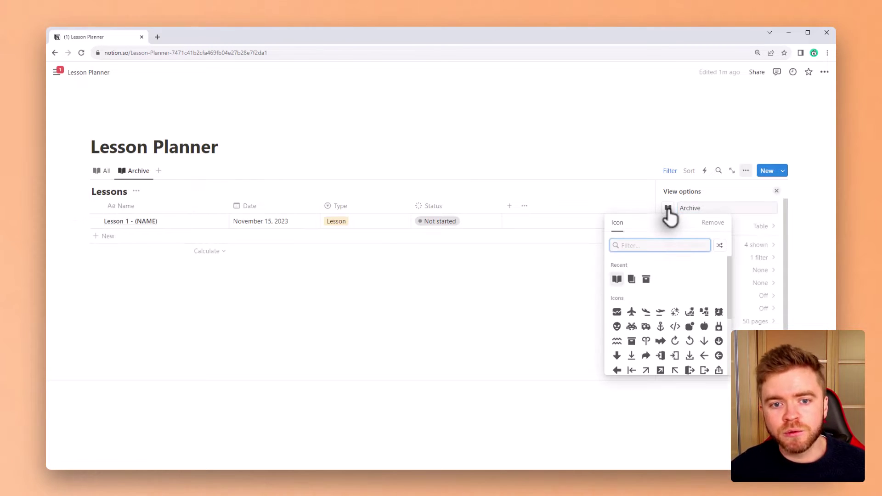
left_click(645, 278)
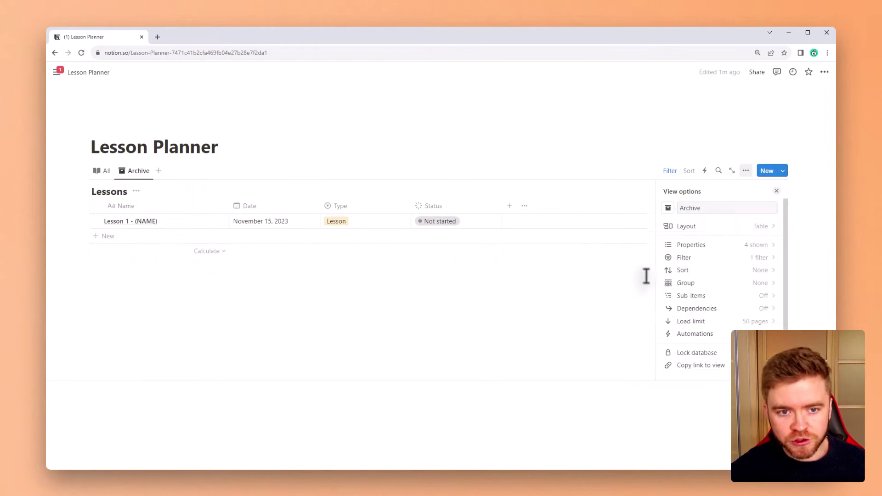
Step: Change the Archive view's filter condition so that Status is Archive
left_click(692, 257)
left_click(740, 211)
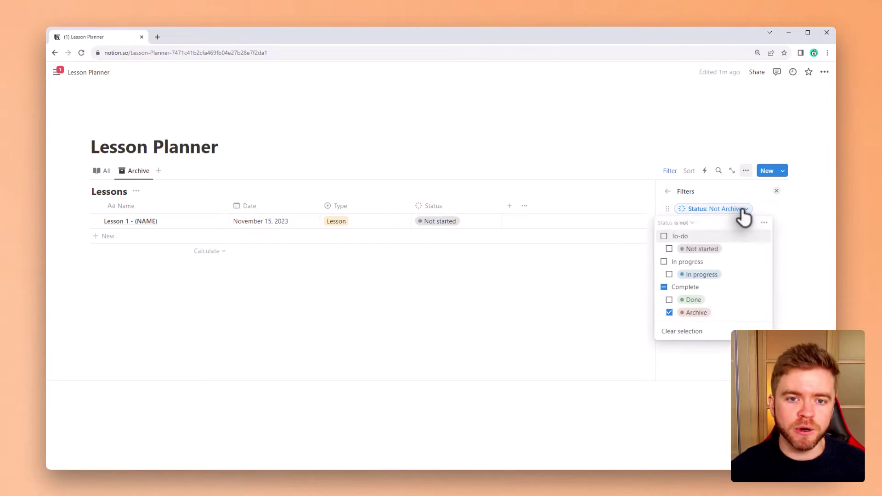
left_click(675, 222)
left_click(673, 236)
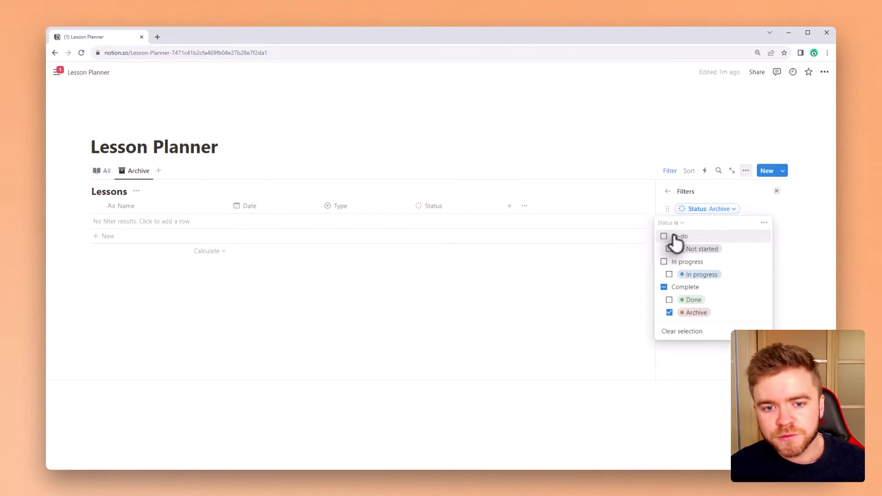
left_click(776, 192)
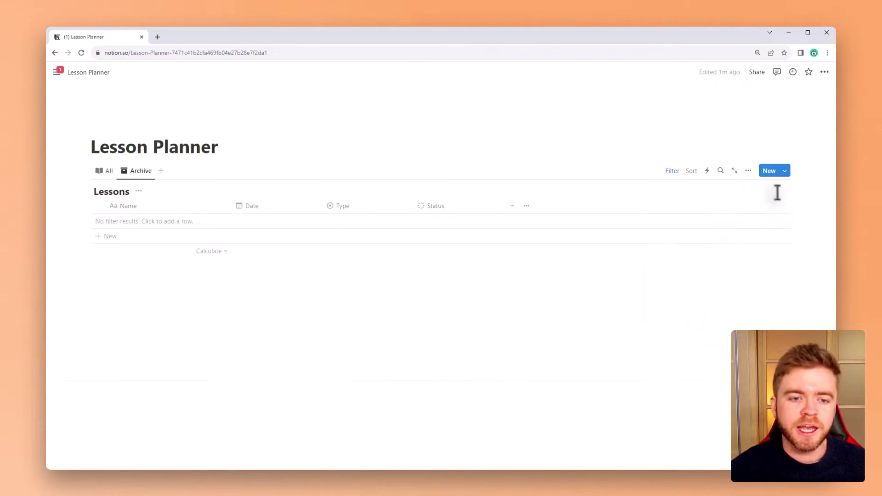
Step: Test the filters by setting Lesson 1's status to Archive in the All view and opening the Archive view
left_click(108, 171)
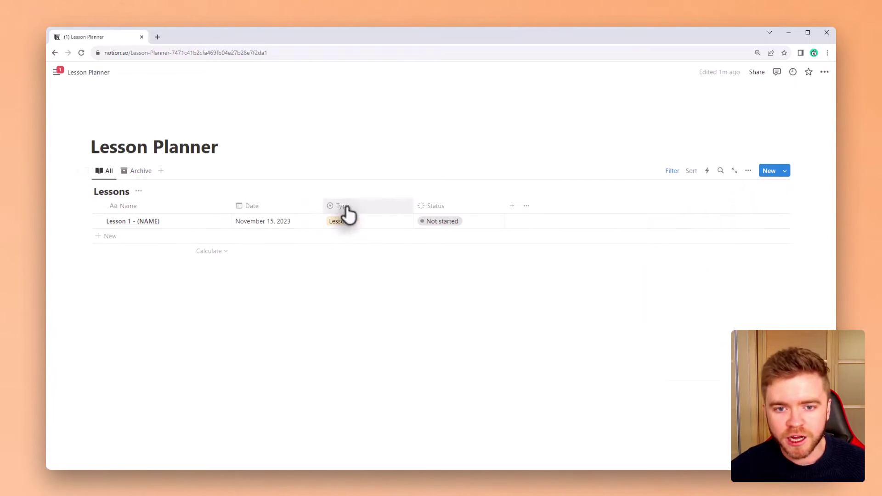
left_click(453, 221)
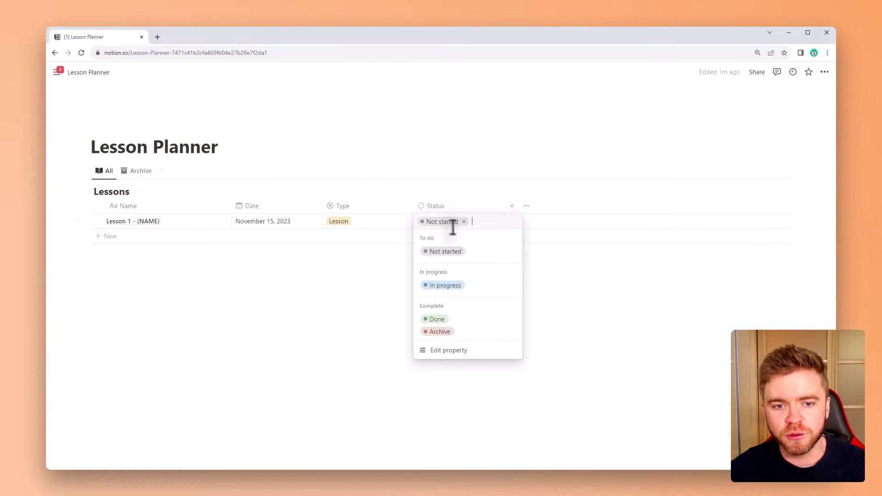
left_click(441, 333)
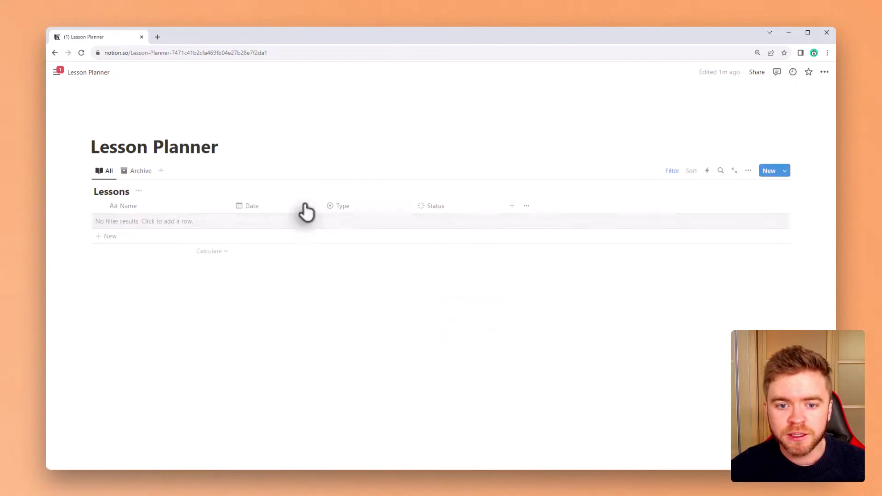
left_click(143, 174)
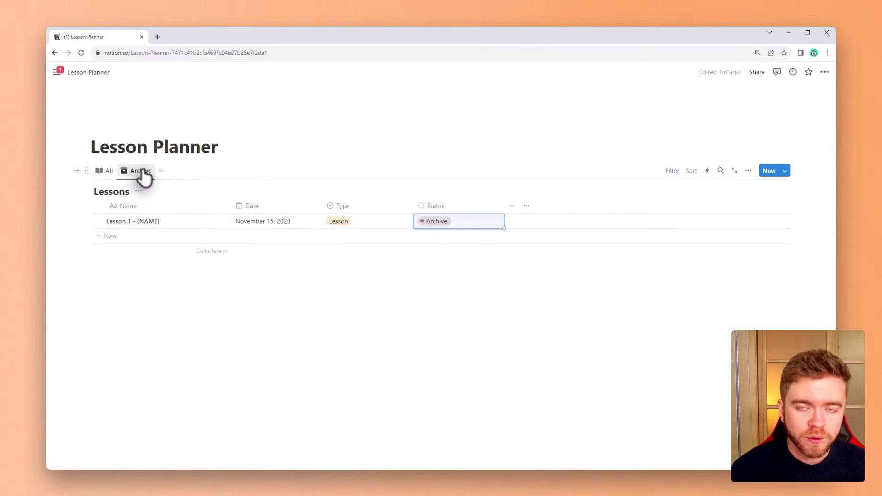
Step: Set Lesson 1's status back to Not started and return to the All view
left_click(437, 221)
left_click(437, 222)
left_click(444, 251)
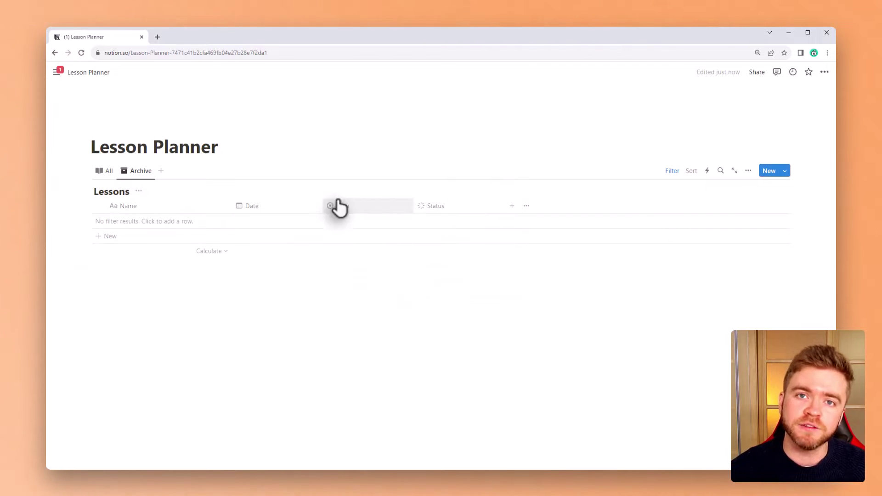
left_click(106, 173)
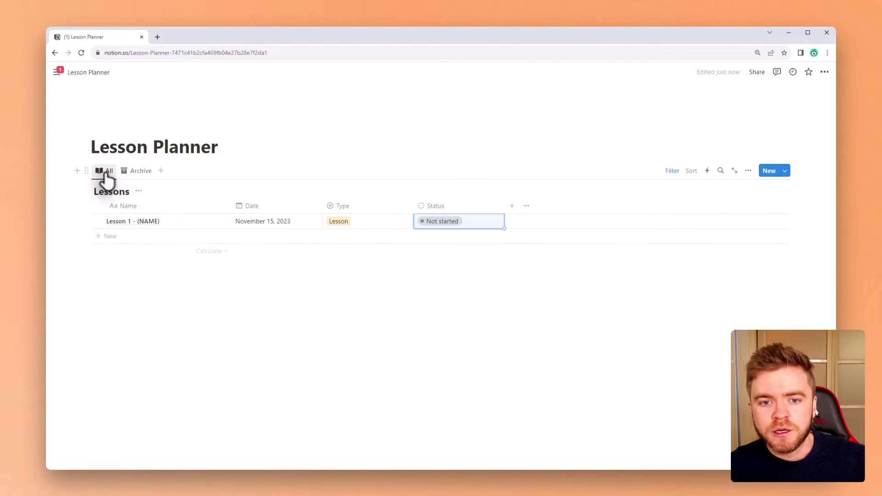
Step: Insert a new inline database below the Lessons database and title it "Lesson Units"
left_click(133, 280)
type("/data")
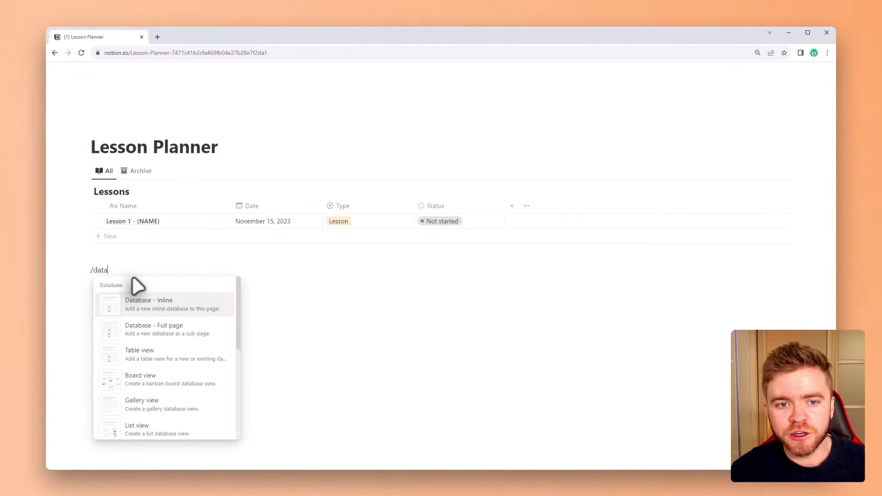
left_click(137, 314)
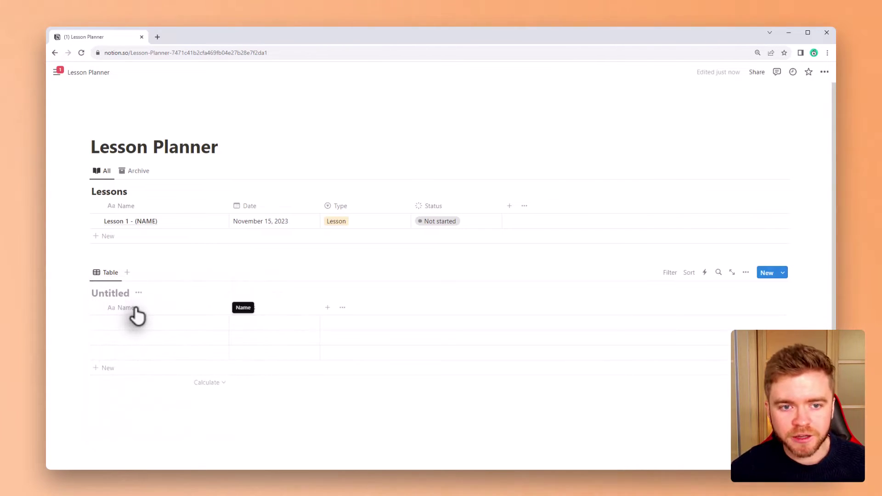
type("Lesson Units")
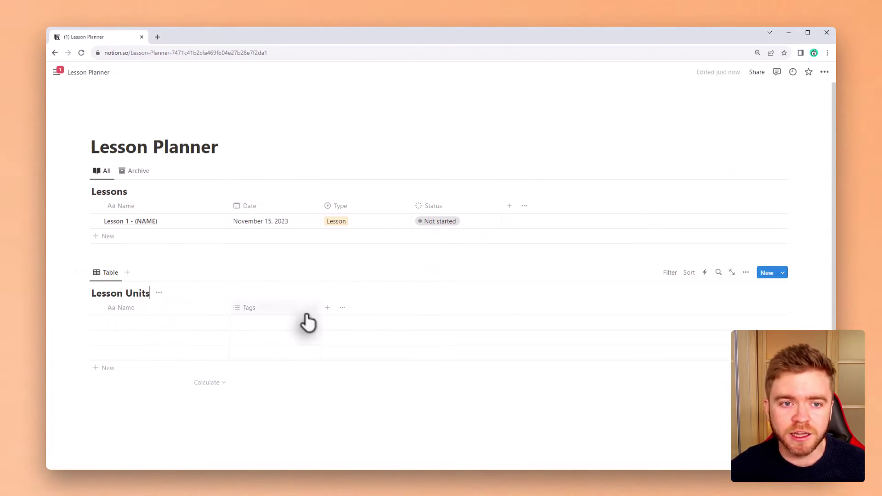
Step: Delete the Tags property from the Lesson Units database
left_click(299, 310)
left_click(274, 275)
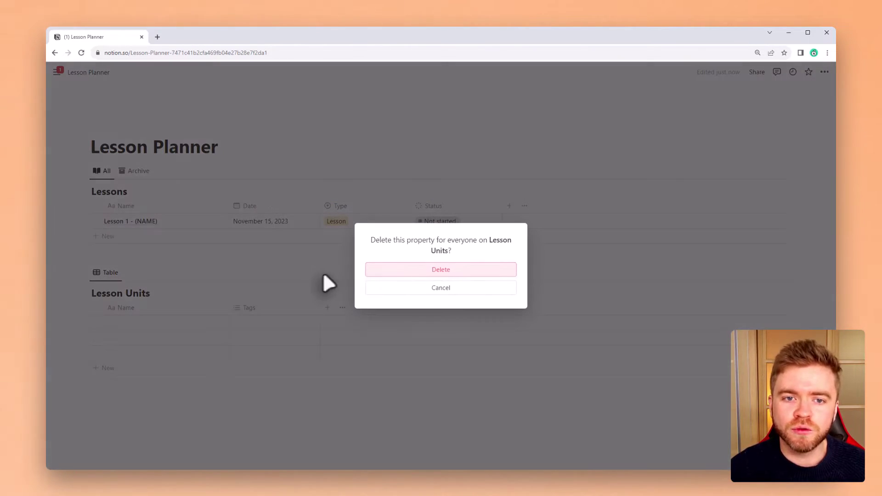
left_click(422, 271)
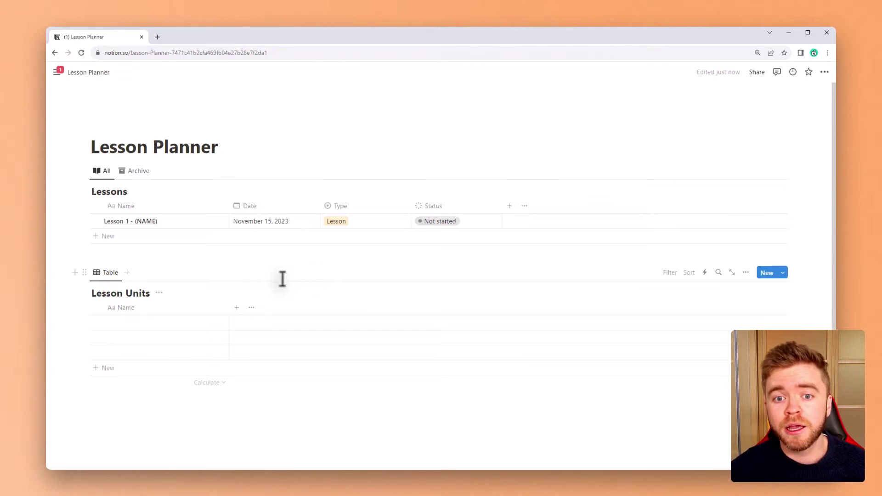
Step: Add a relation property to Lesson Units linked to the Lessons database, with the related property shown on Lessons
left_click(236, 307)
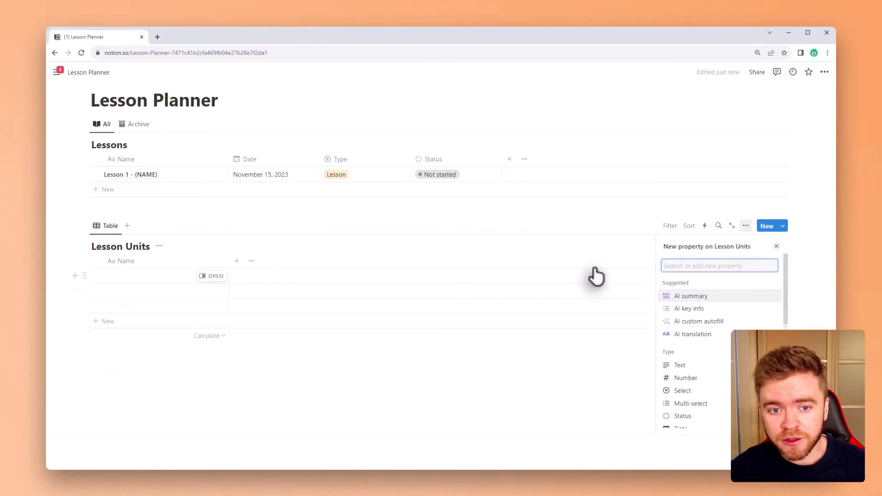
scroll(738, 325, "down", 3)
scroll(729, 329, "down", 2)
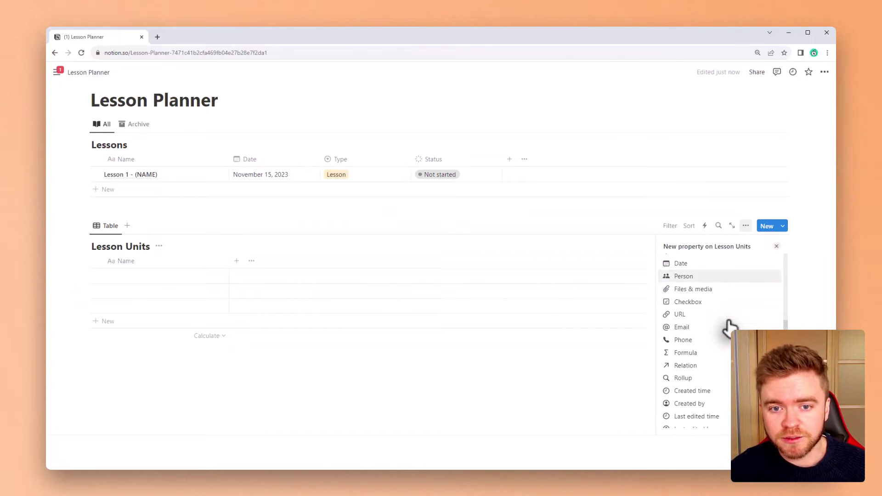
left_click(727, 366)
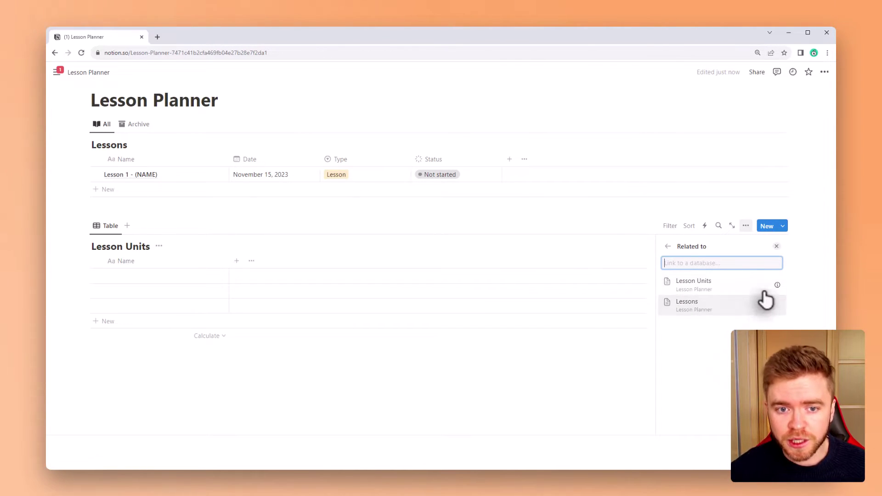
left_click(697, 306)
left_click(773, 305)
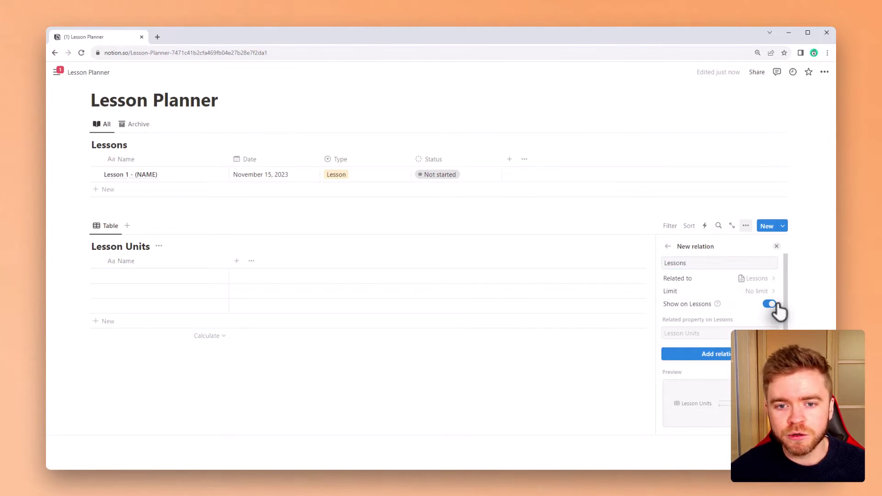
left_click(707, 356)
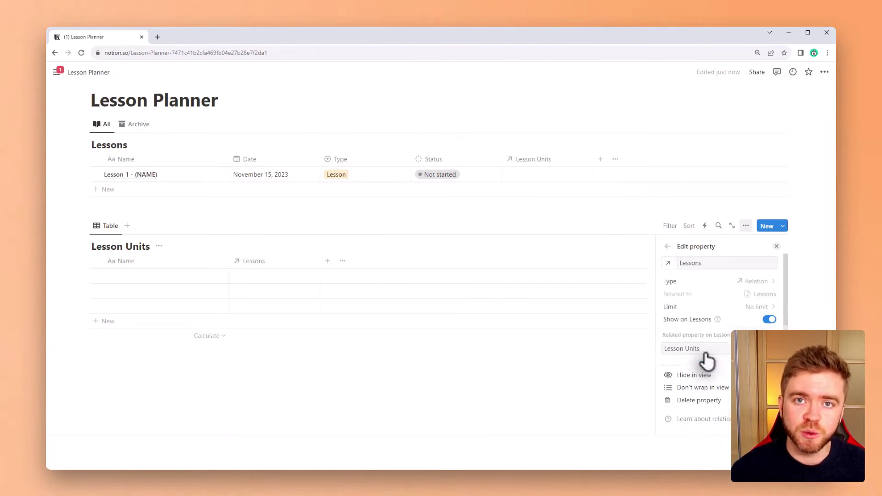
Step: Change the icon of the Lessons relation property in Lesson Units to the open book
left_click(668, 264)
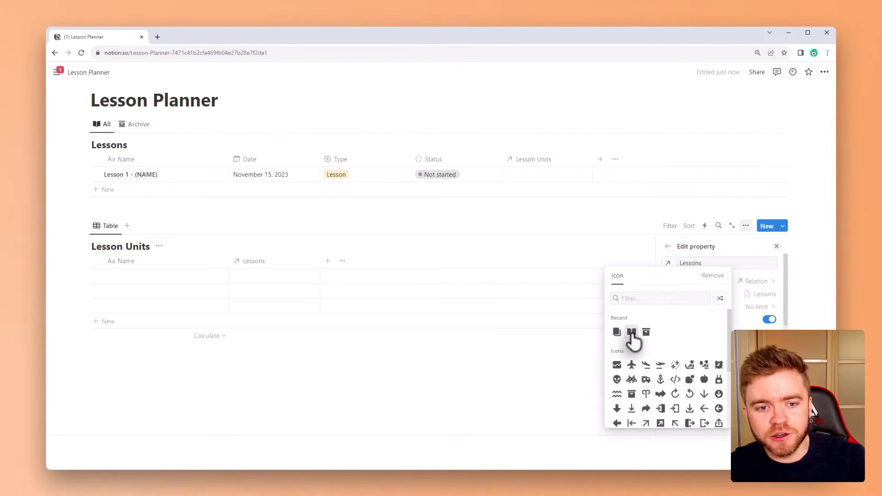
left_click(632, 333)
left_click(776, 246)
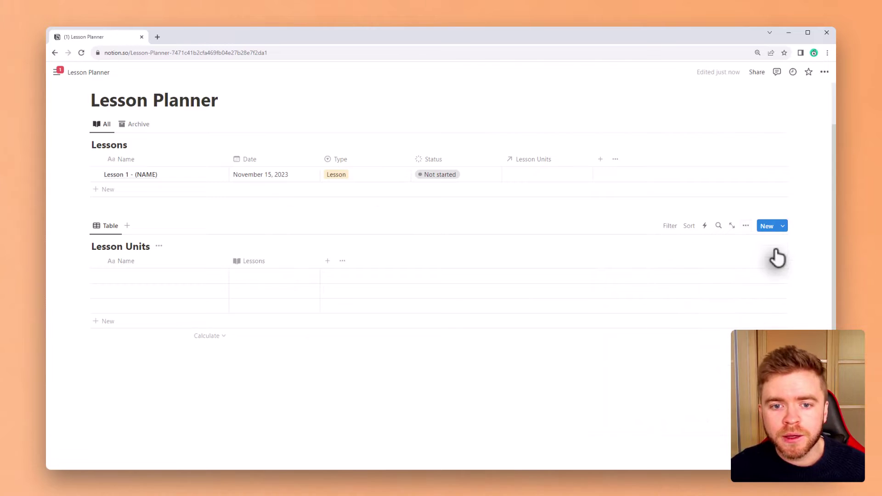
Step: Change the icon of the Lesson Units relation property in the Lessons database to the closed book
left_click(534, 160)
left_click(514, 178)
left_click(477, 249)
left_click(557, 140)
Step: Delete the extra blank rows from the Lesson Units database and name the remaining row "Unit 1"
left_click(96, 291)
key("Delete")
left_click(174, 306)
type("Unit 1")
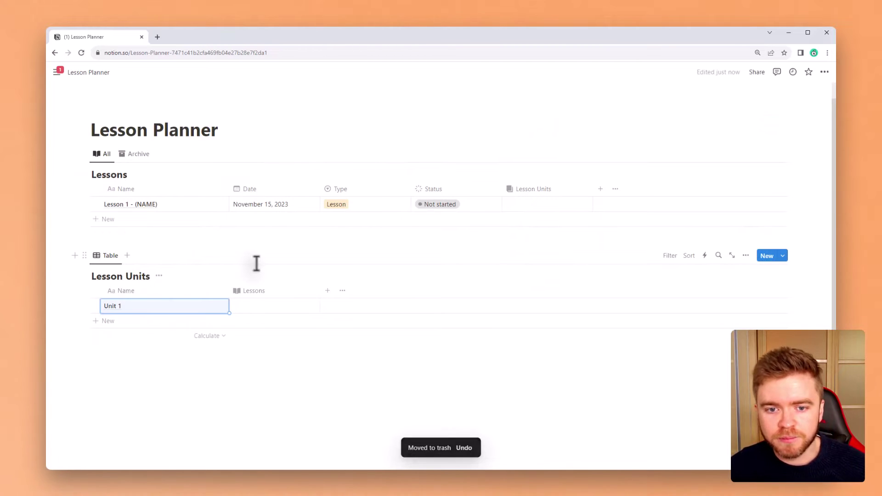
Step: Link Lesson 1 to Unit 1 through the Lessons relation
left_click(273, 314)
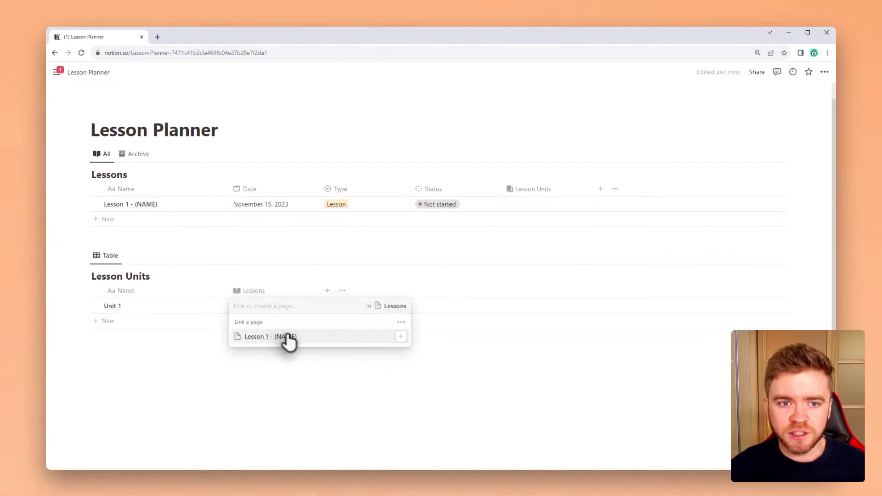
left_click(354, 340)
key("Escape")
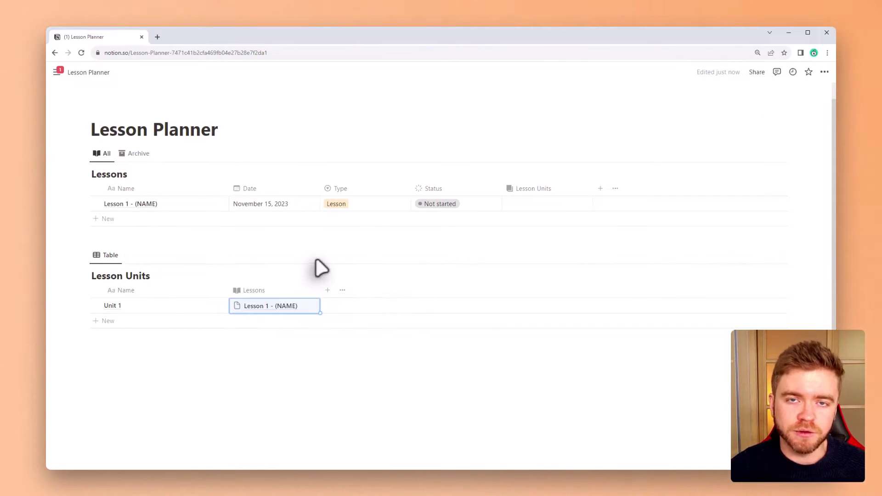
left_click(313, 365)
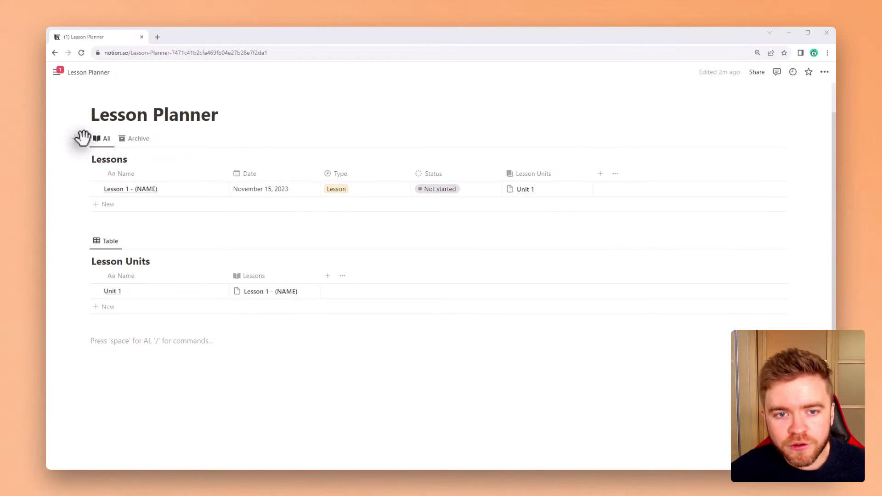
Step: Move the Lessons database below Lesson Units and add a "Lessons" heading with a divider above it
left_click_drag(81, 139, 107, 345)
left_click(104, 238)
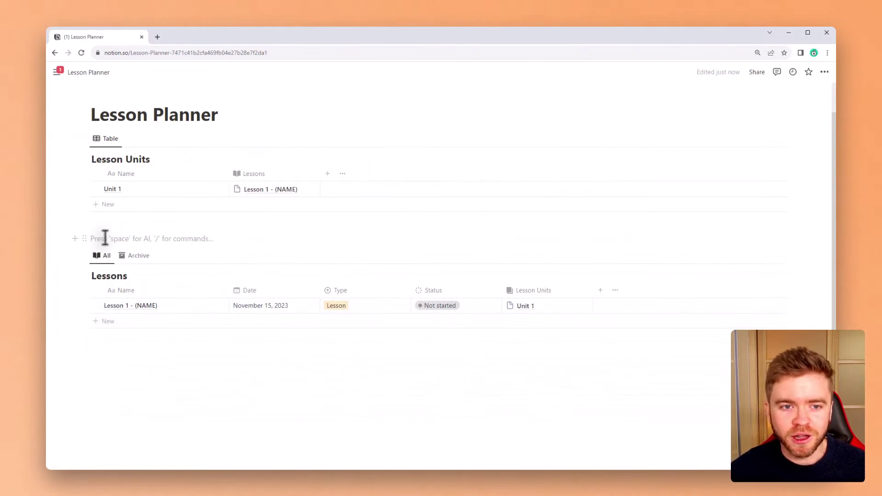
type("## ")
type("Lessons")
key("Return")
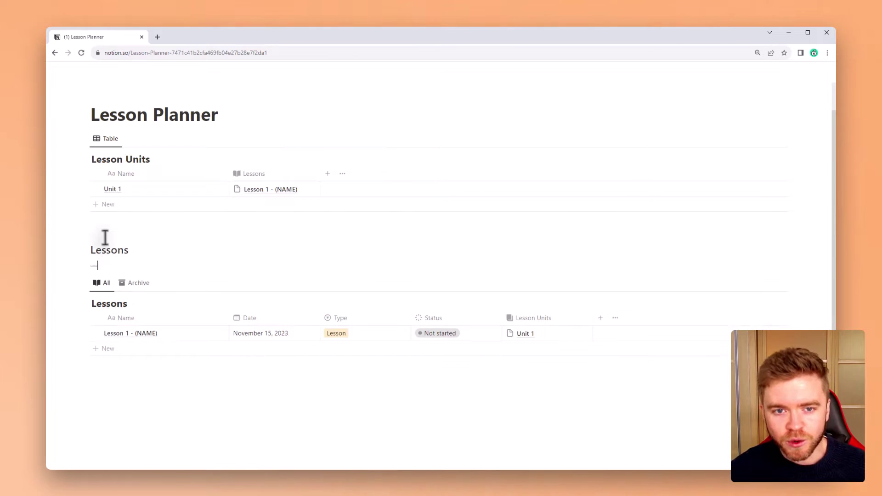
key("BackSpace")
Step: Duplicate the Lessons heading above the Lesson Units database, change its text to "Lesson Units" and add a divider beneath it
key("ctrl+d")
left_click_drag(85, 277, 103, 130)
left_click(136, 148)
key("BackSpace")
type("Units")
key("Return")
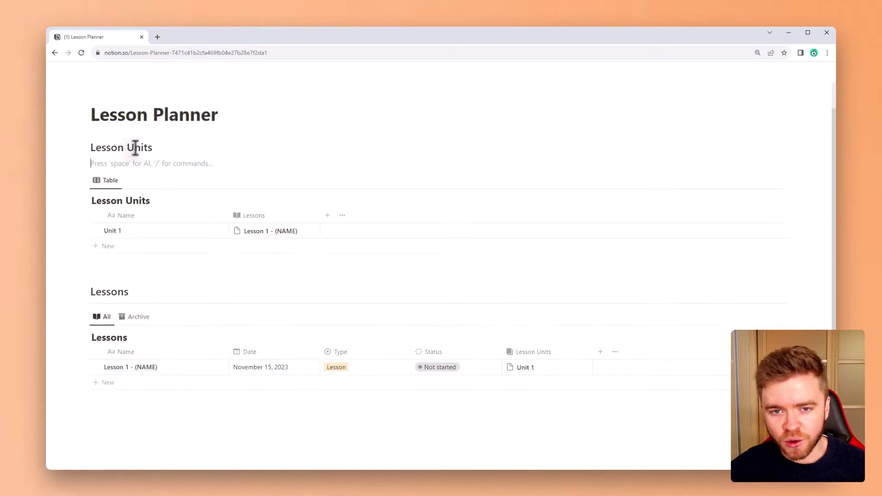
type("---")
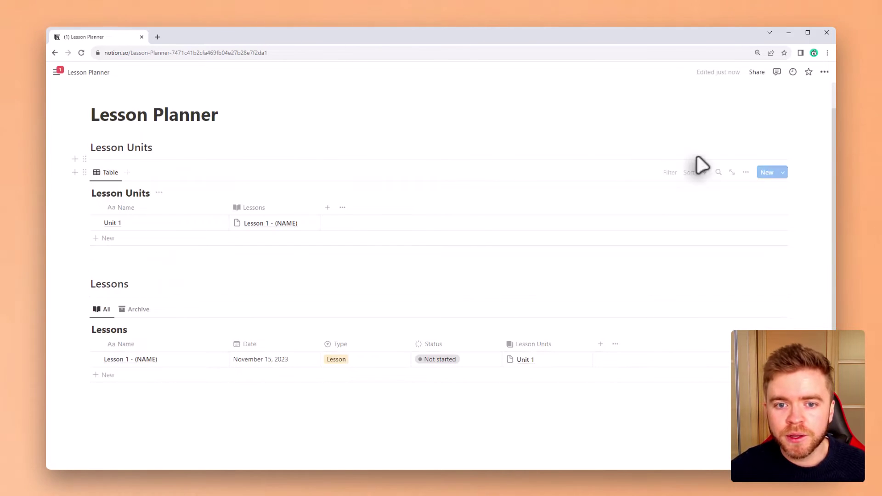
Step: Turn off the database title, vertical lines and column wrapping in the layout of the Lesson Units table
left_click(745, 172)
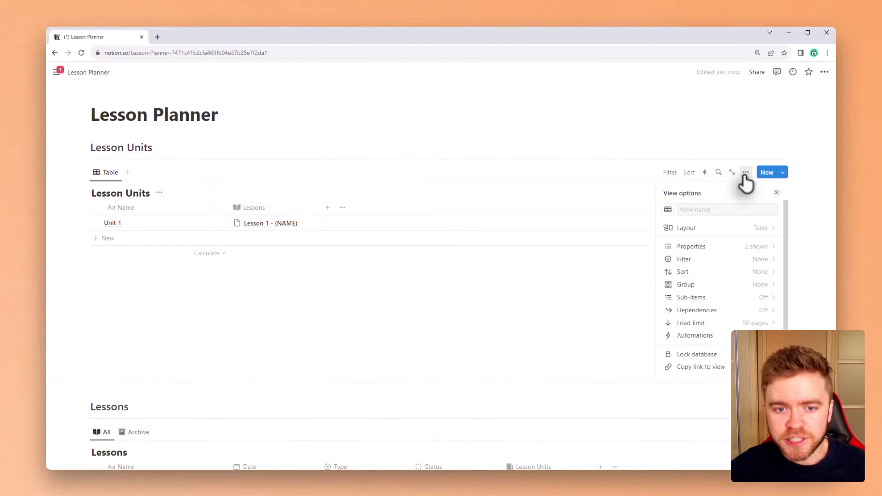
left_click(754, 234)
left_click(774, 297)
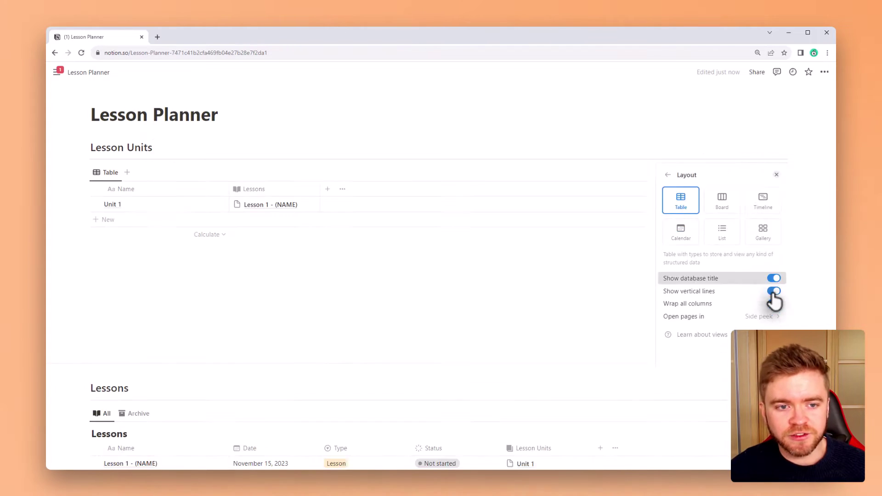
left_click(774, 309)
left_click(771, 322)
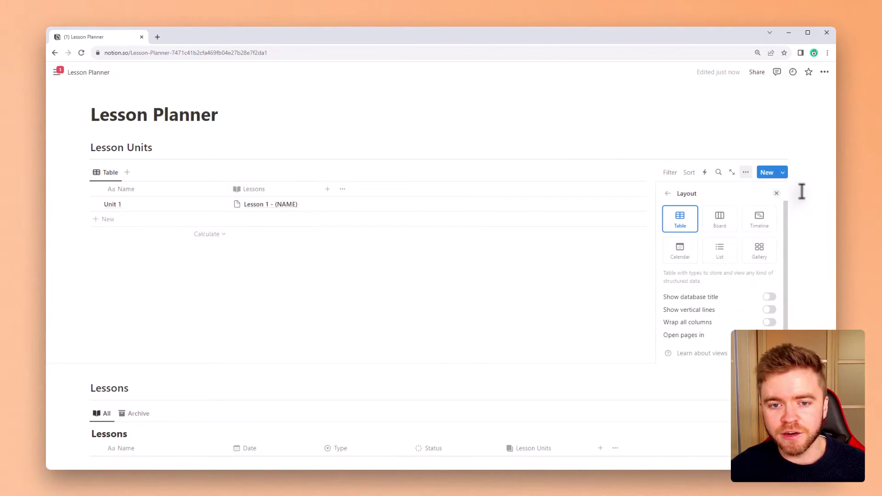
left_click(776, 193)
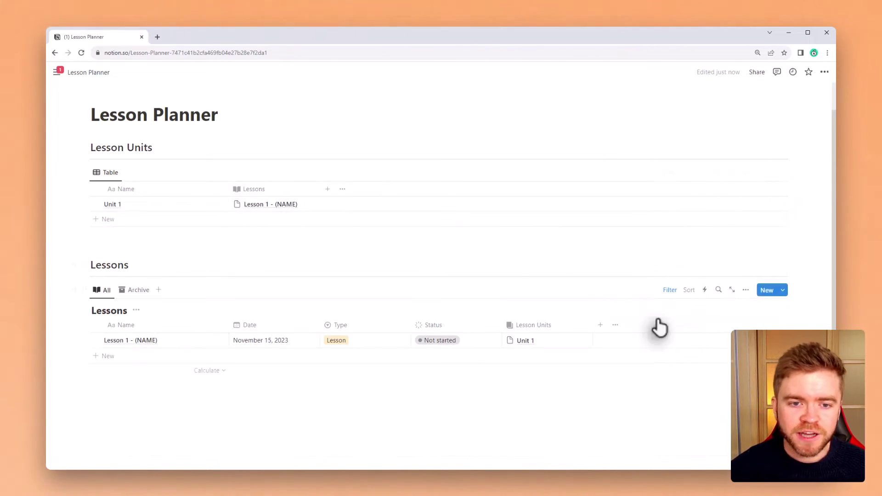
Step: Hide the database title in the layout of the Lessons database's All view
left_click(746, 290)
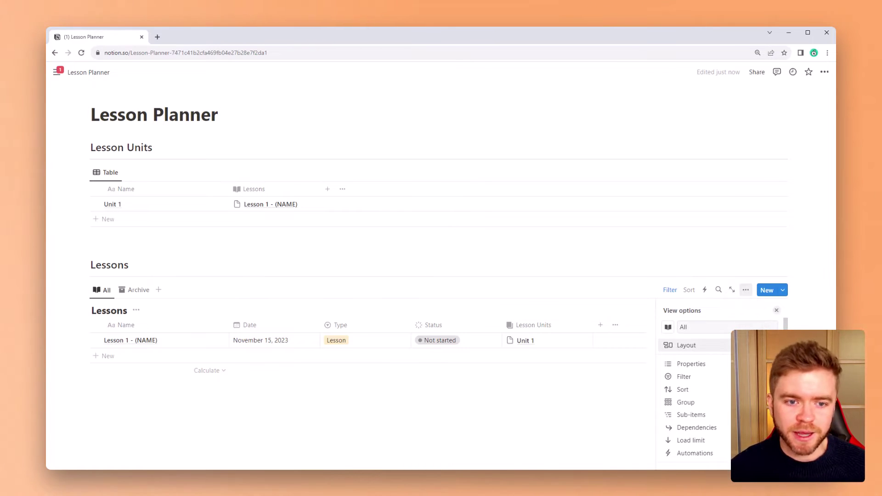
left_click(687, 345)
scroll(689, 404, "down", 1)
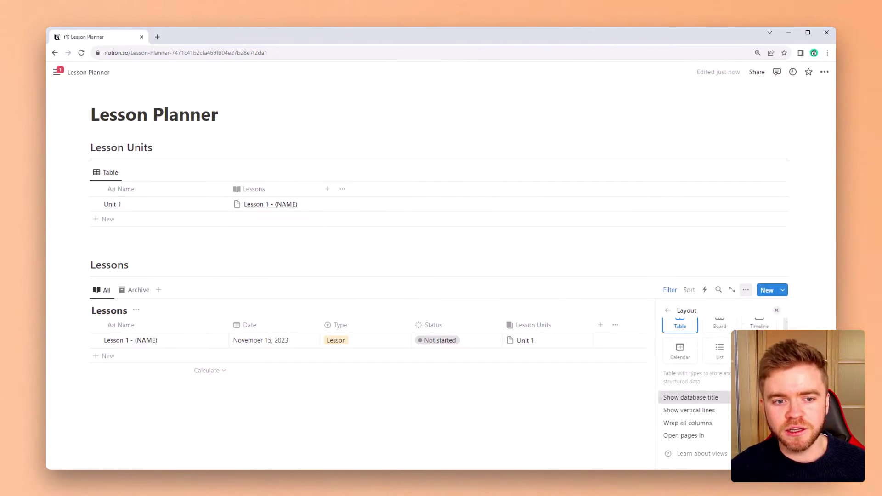
left_click(691, 398)
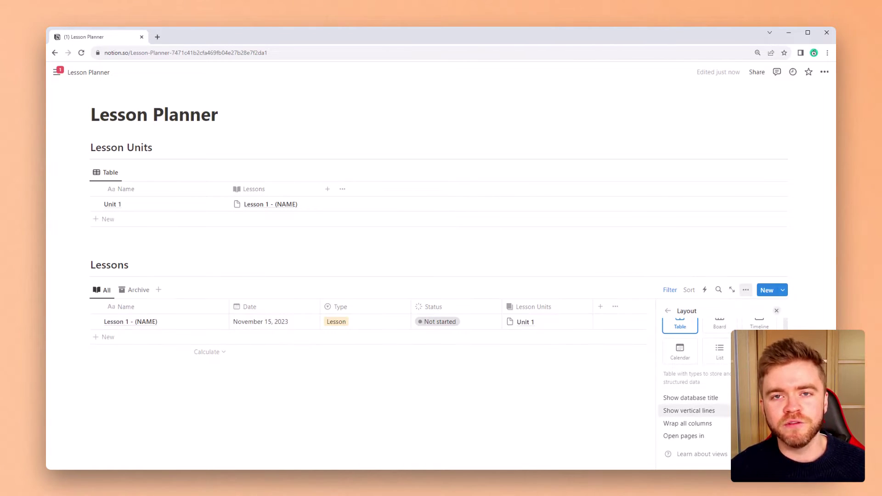
left_click(696, 259)
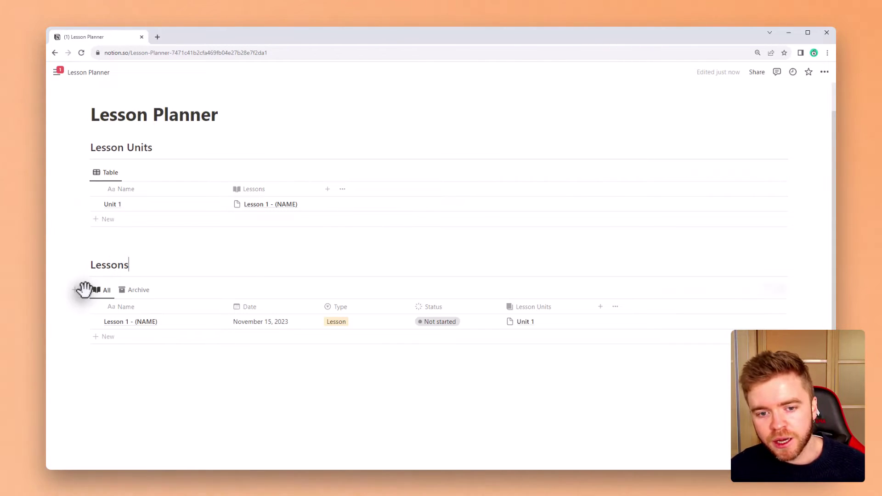
Step: Copy the link to the Lessons database
left_click(84, 289)
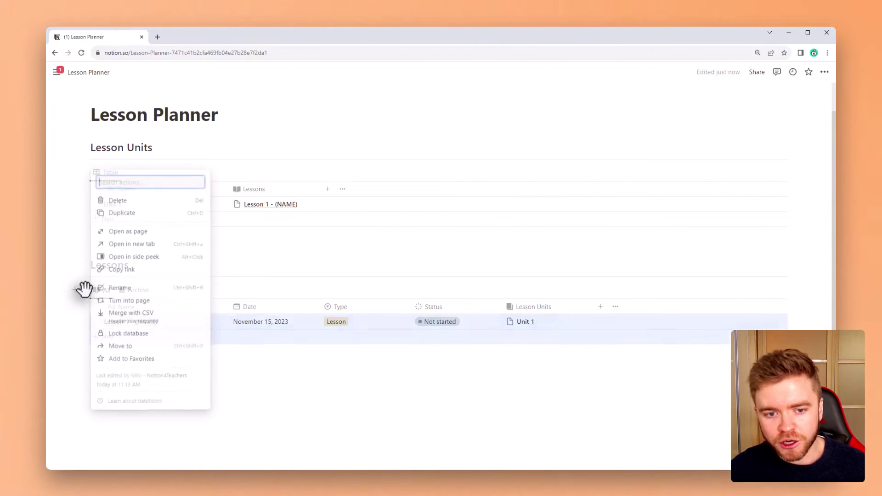
left_click(137, 270)
left_click(142, 268)
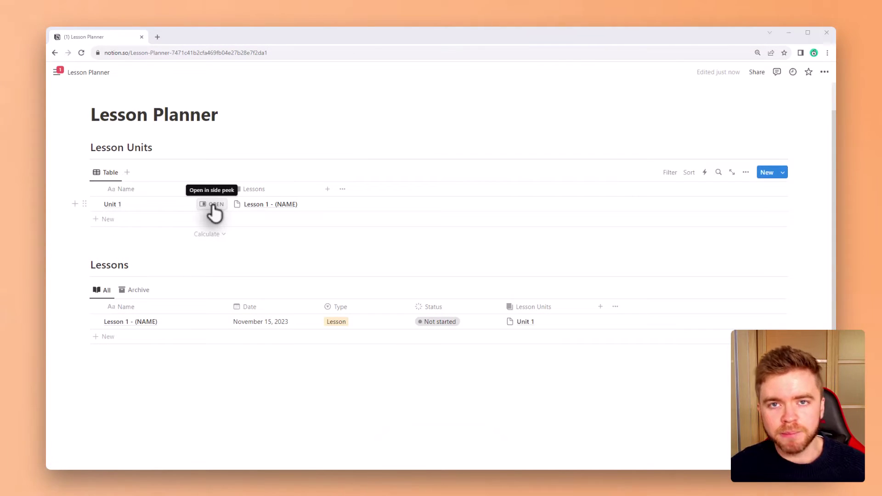
Step: Create a new template for the Lesson Units database, open it as a full page and title it "New Unit"
left_click(214, 205)
left_click(659, 205)
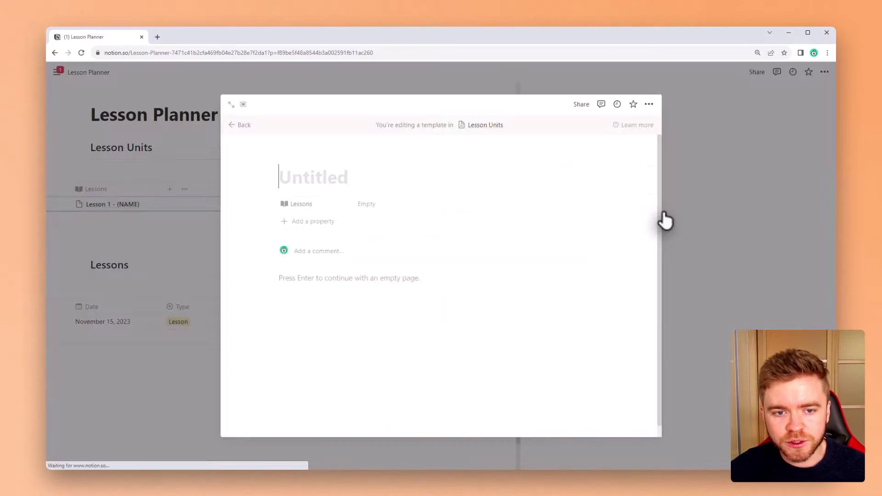
left_click(231, 105)
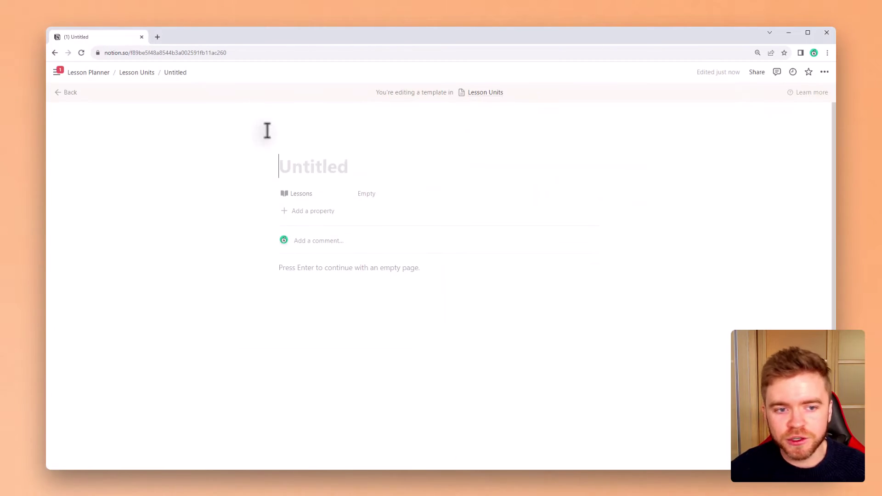
type("New Unit")
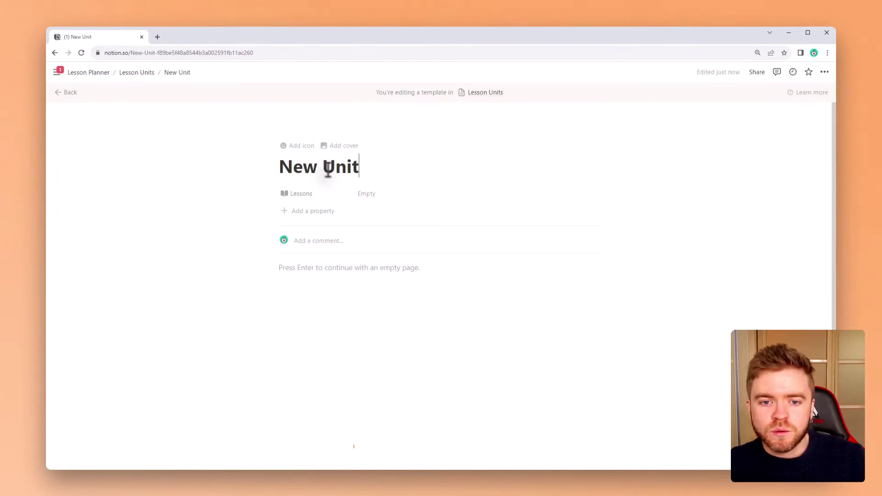
Step: Add an icon to the New Unit template and change it to the closed book
left_click(299, 146)
left_click(296, 166)
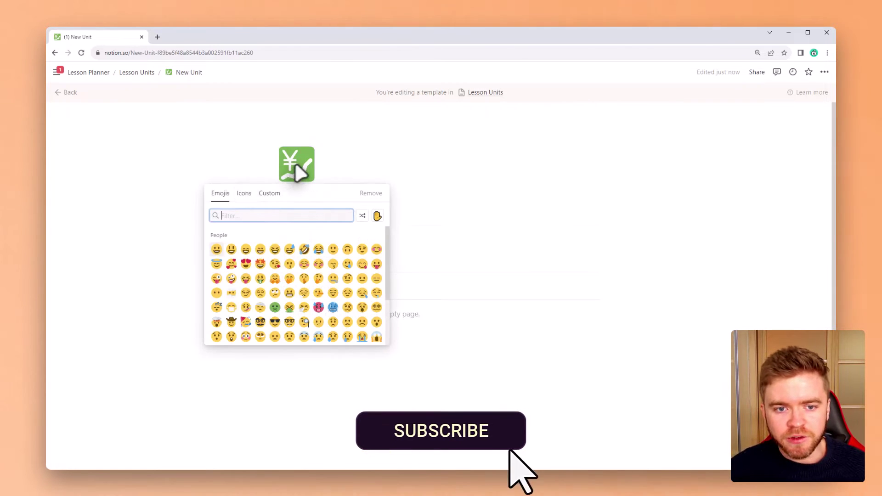
left_click(244, 193)
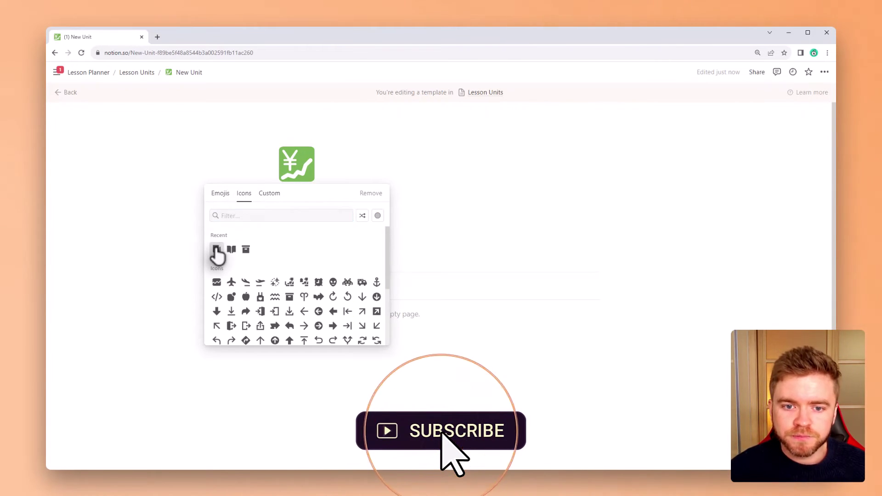
mouse_move(214, 260)
left_click(184, 266)
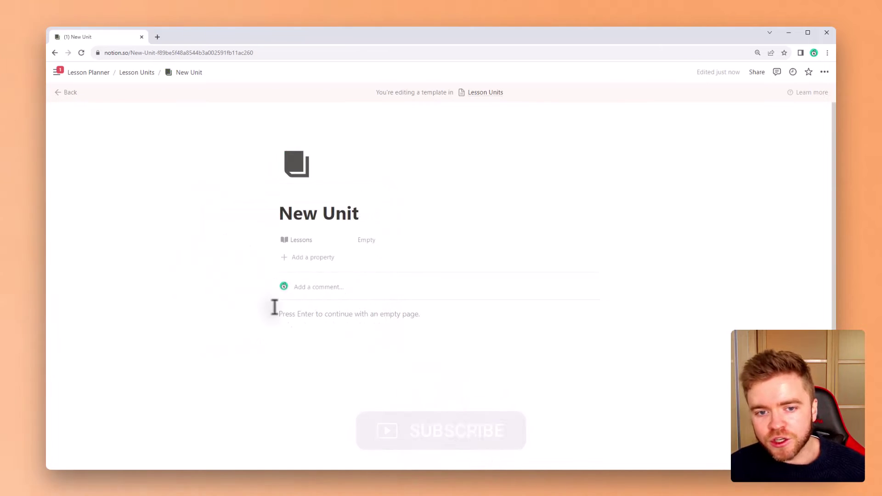
Step: Paste the copied link into the template body as a linked view of the Lessons database, copying the existing All view
key("ctrl+v")
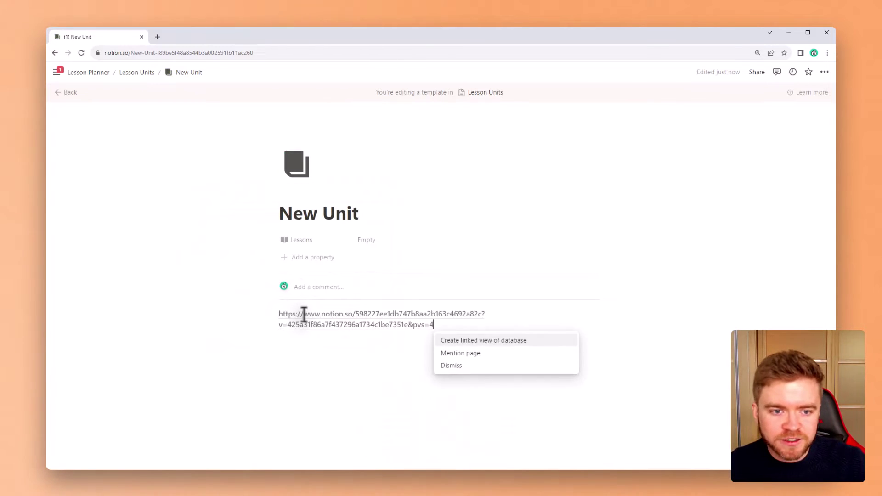
left_click(505, 344)
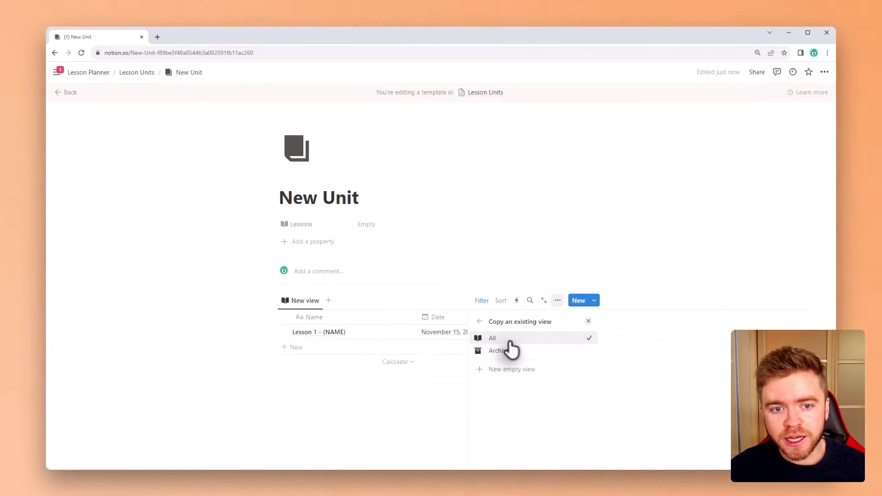
left_click(514, 341)
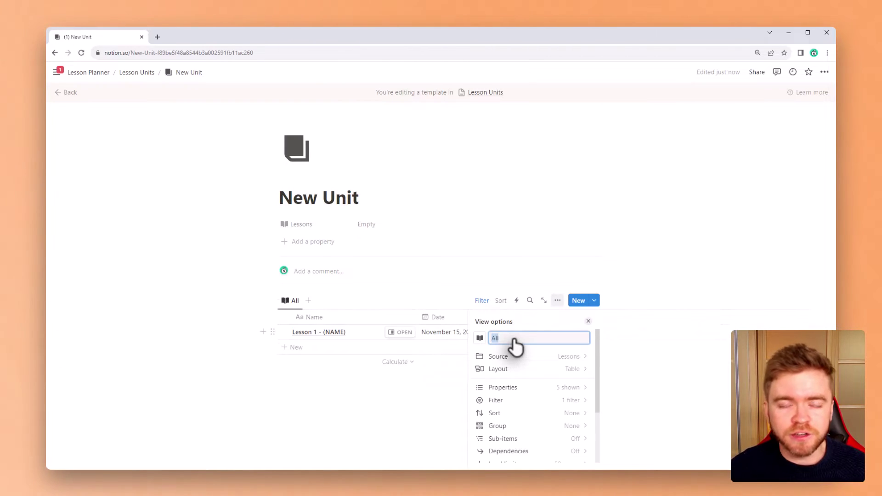
left_click(590, 329)
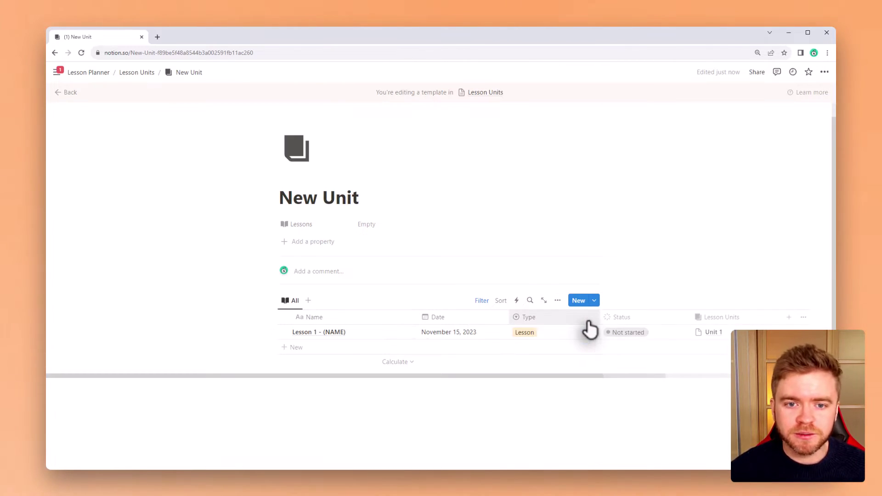
Step: Filter the linked Lessons view in the template so that Lesson Units contains New Unit
left_click(719, 317)
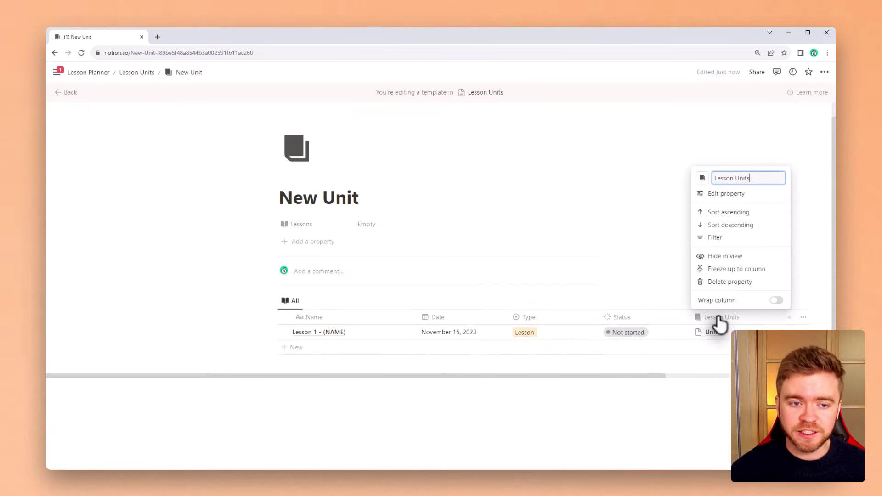
key("Escape")
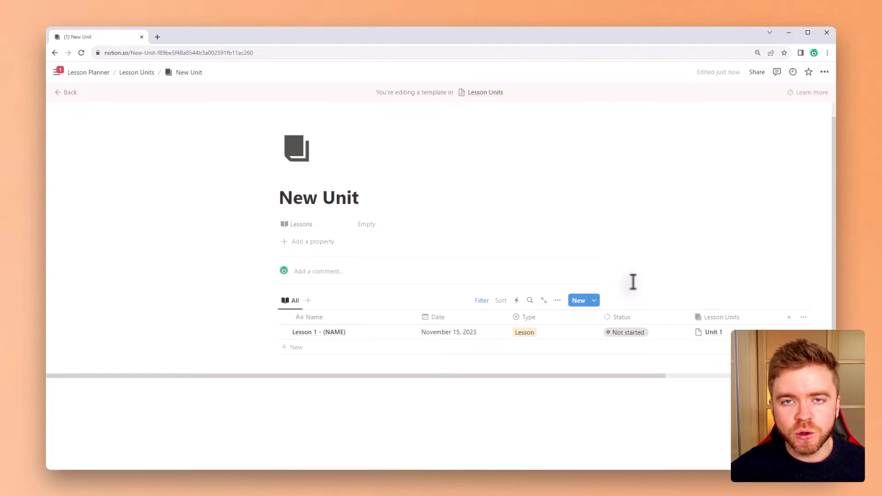
left_click(482, 301)
left_click(371, 320)
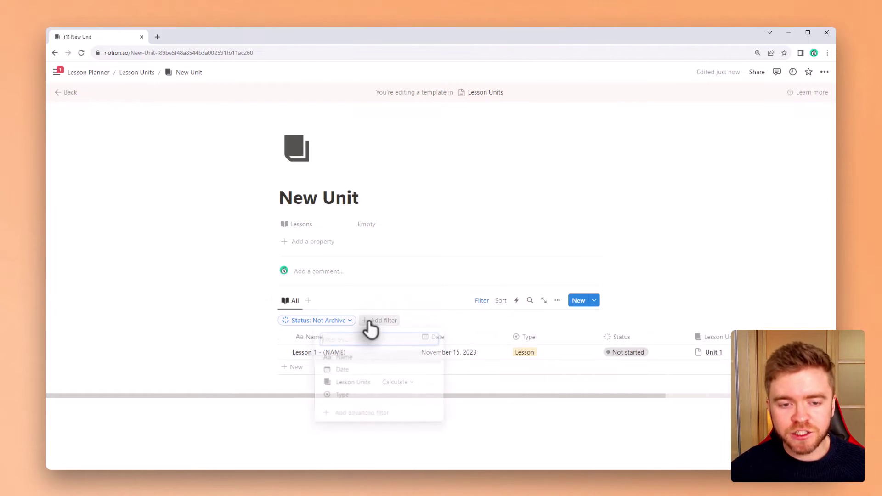
left_click(364, 384)
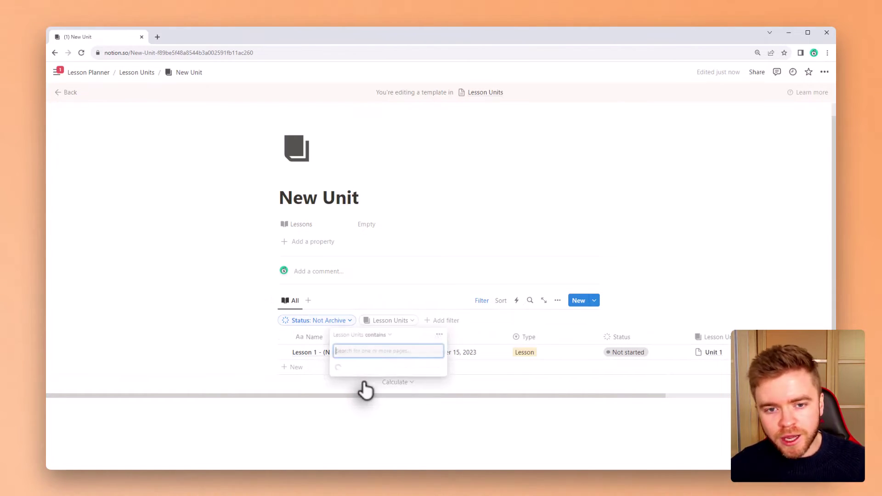
left_click(363, 368)
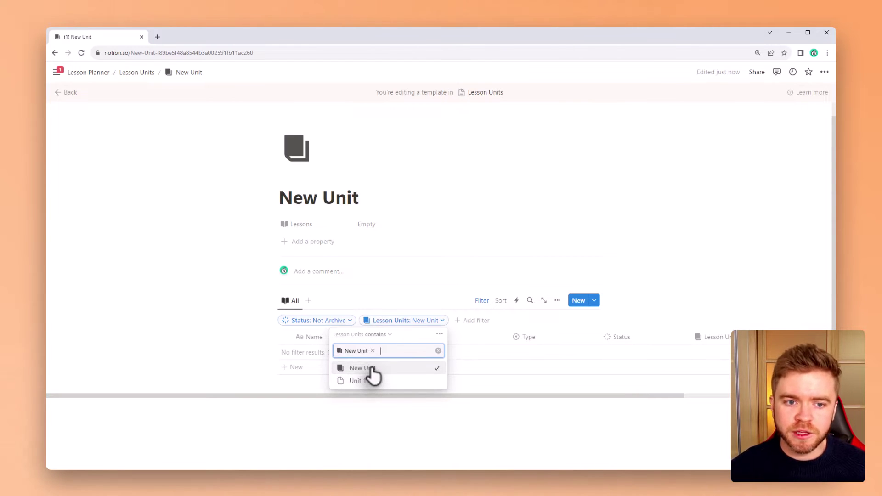
left_click(403, 301)
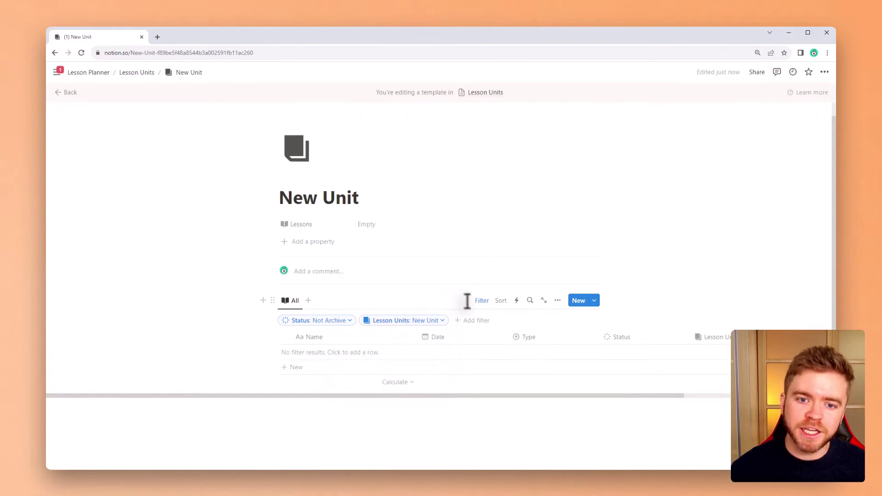
left_click(483, 305)
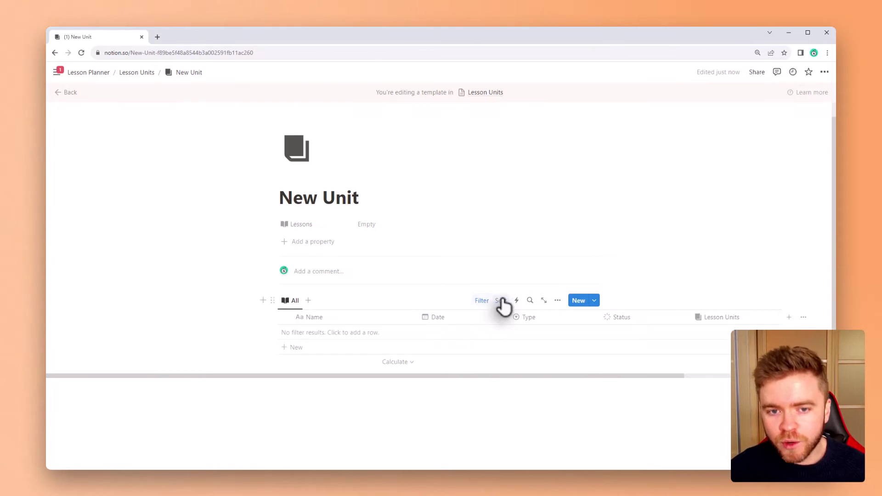
Step: Hide the Lesson Units column in the linked Lessons view and narrow the remaining columns to fit the page width
left_click(721, 322)
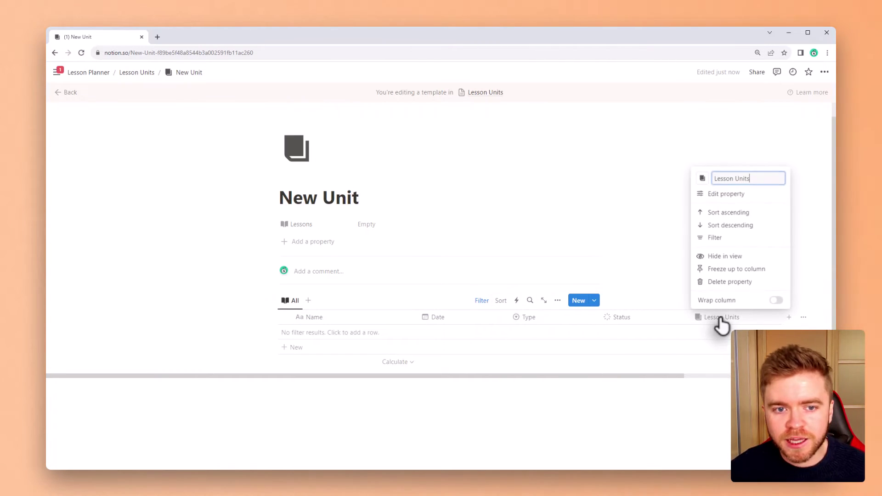
left_click(745, 256)
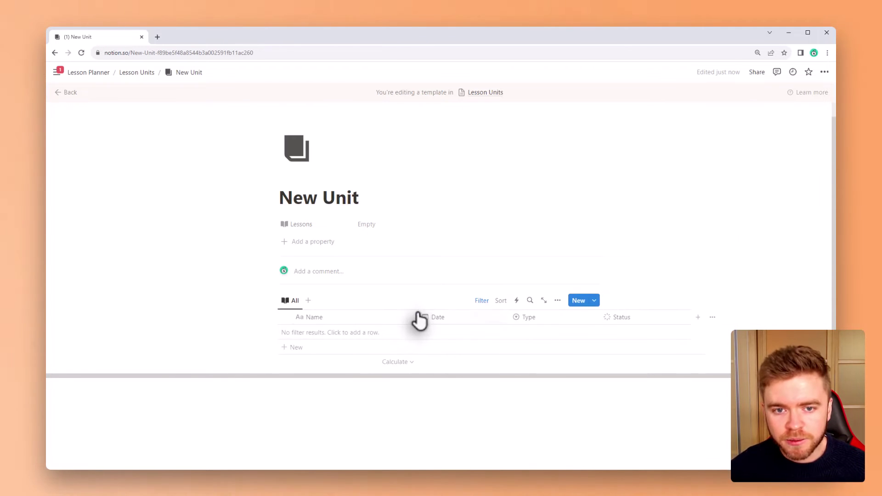
left_click_drag(416, 318, 381, 313)
left_click_drag(479, 317, 469, 317)
left_click_drag(559, 316, 514, 317)
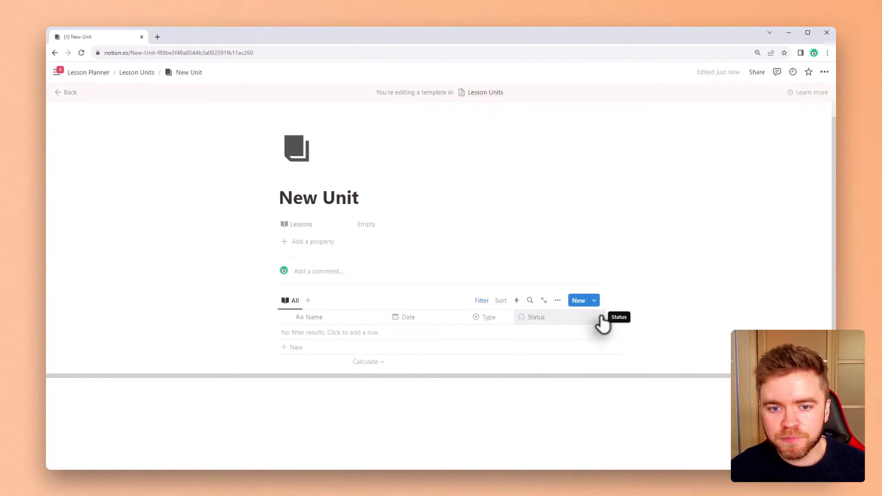
left_click_drag(605, 315, 580, 316)
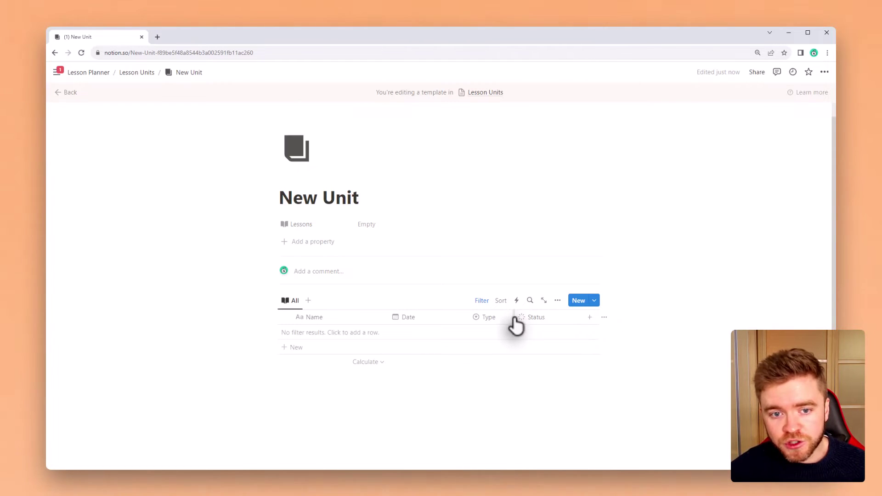
left_click_drag(516, 317, 517, 317)
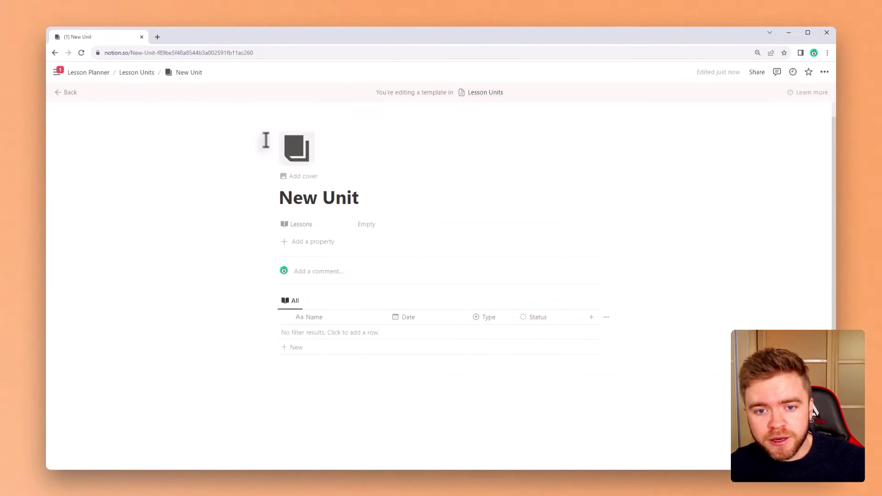
Step: Return to the Lesson Planner page and apply the New Unit template to the Unit 1 page
left_click(63, 93)
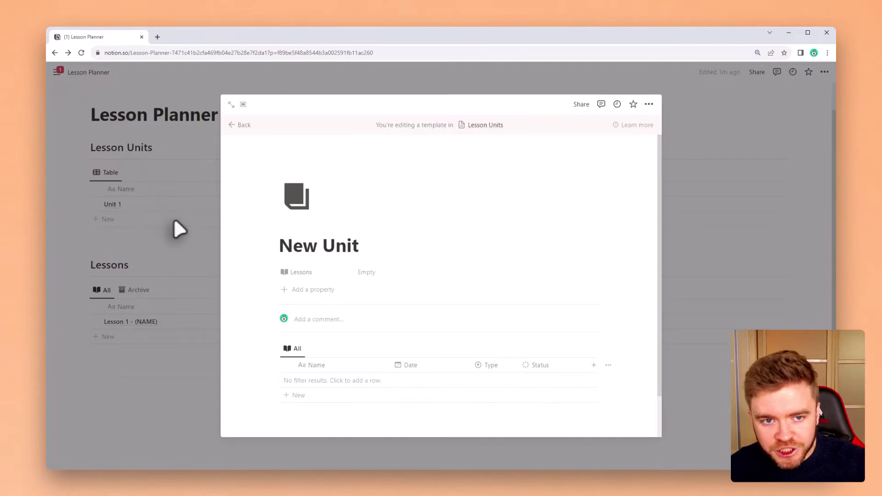
left_click(175, 221)
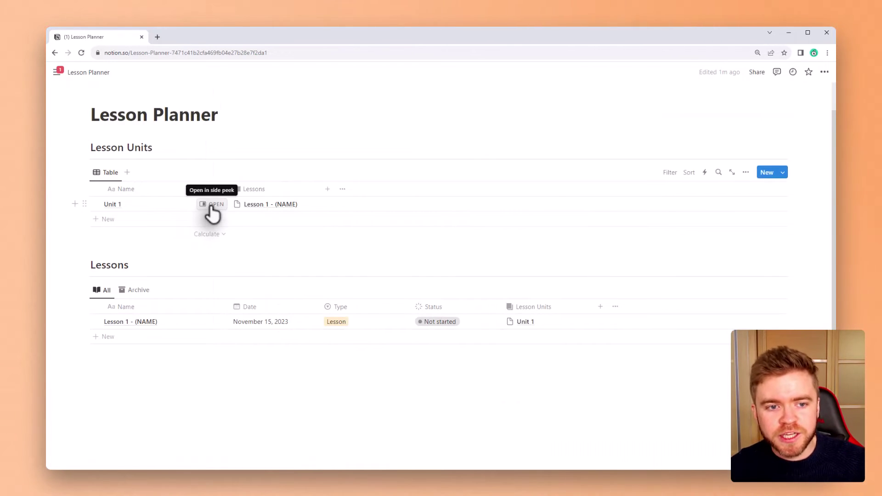
left_click(211, 205)
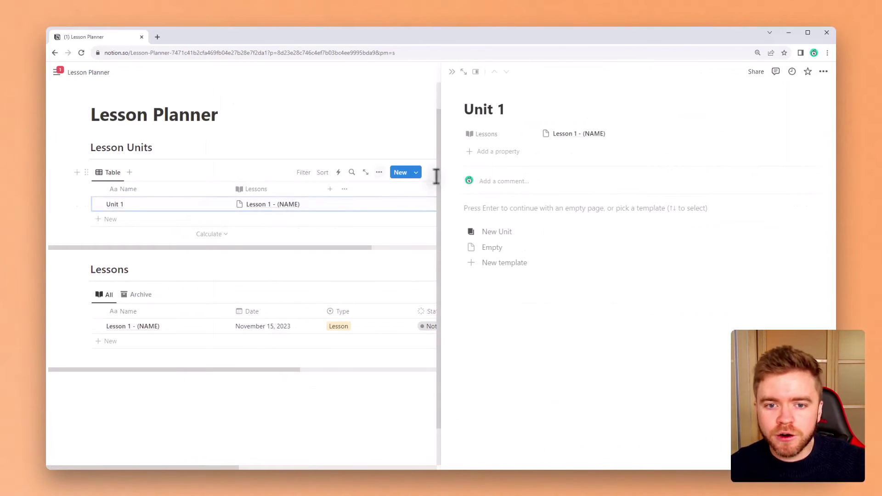
left_click(511, 234)
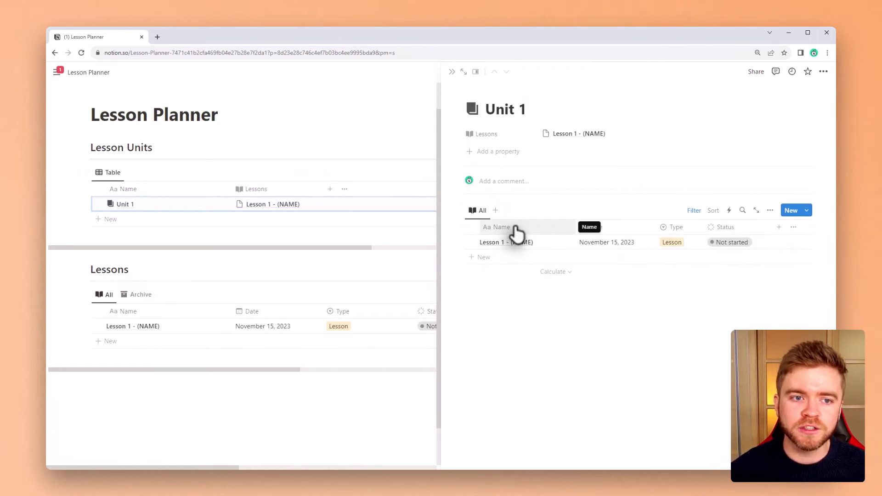
left_click(452, 74)
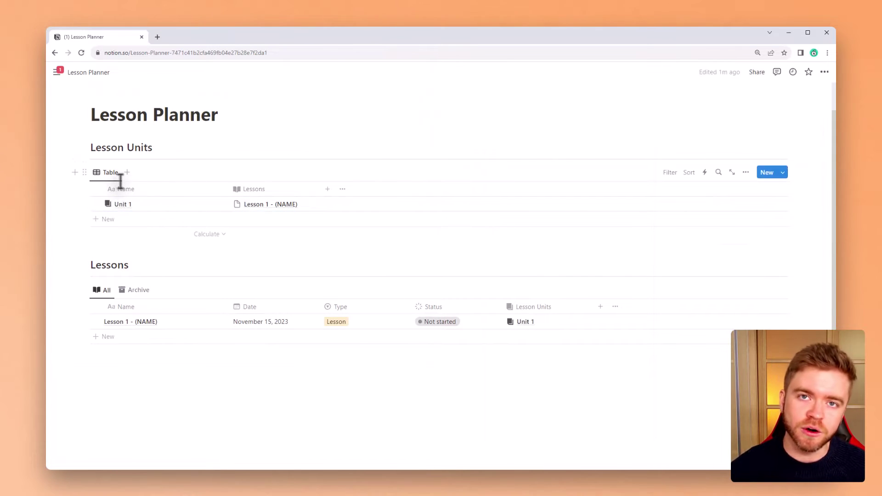
Step: Add two new entries named English and Science to the Lesson Units database
left_click(107, 220)
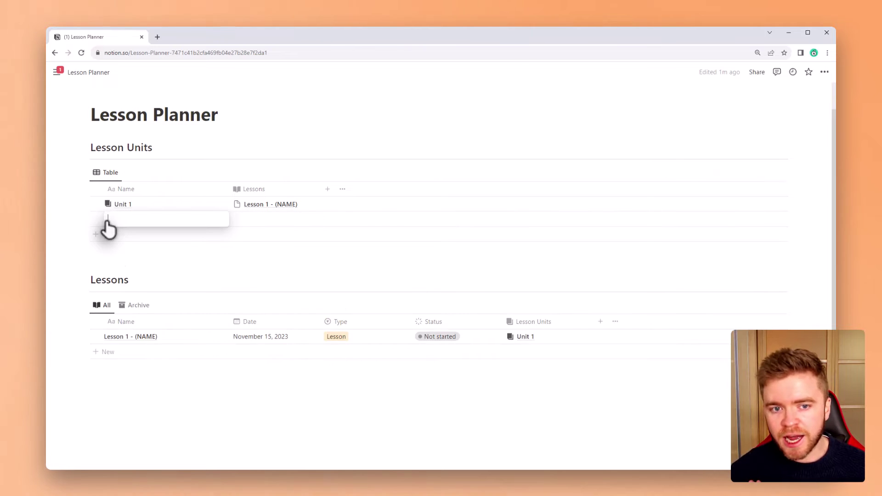
type("English")
left_click(110, 234)
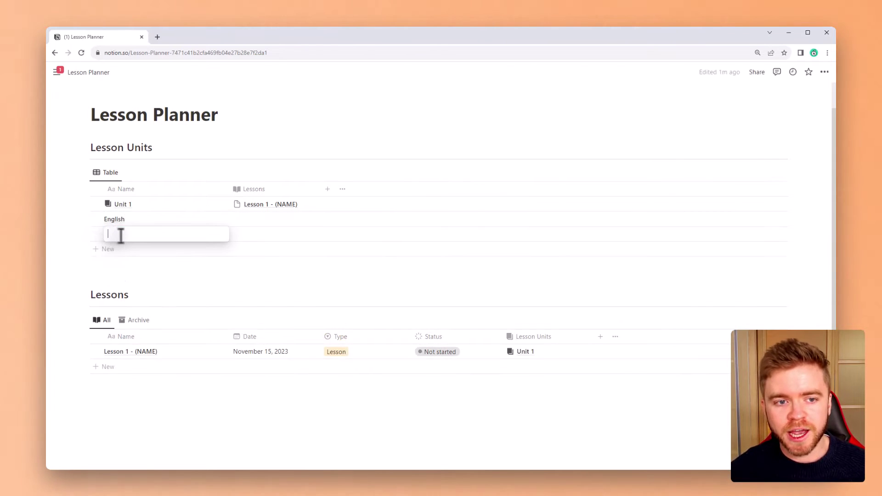
type("Science")
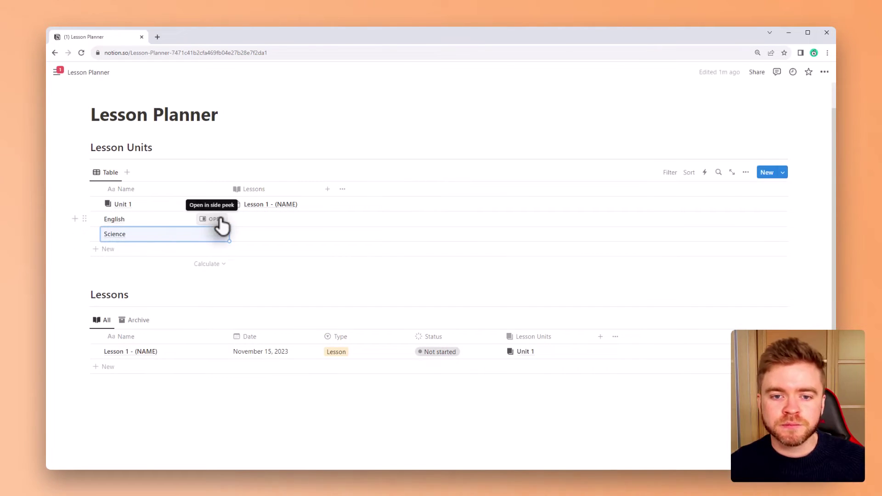
Step: Apply the New Unit template to the English and Science pages
left_click(221, 221)
left_click(543, 232)
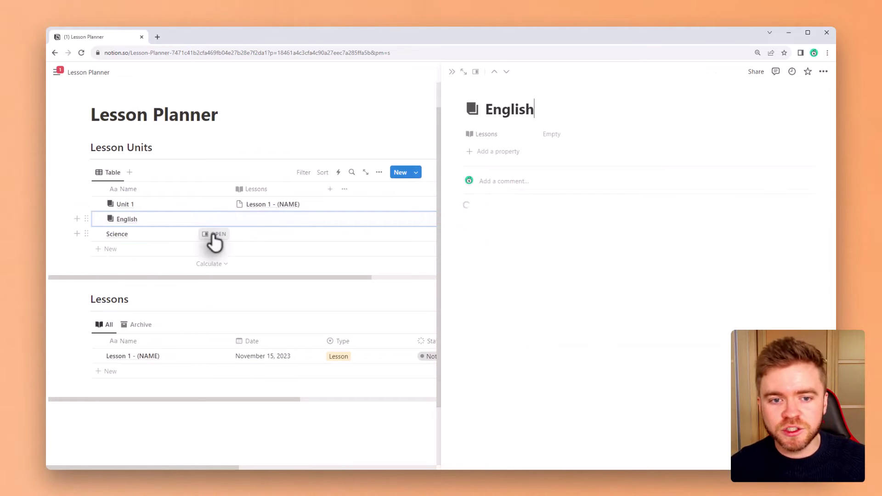
left_click(215, 234)
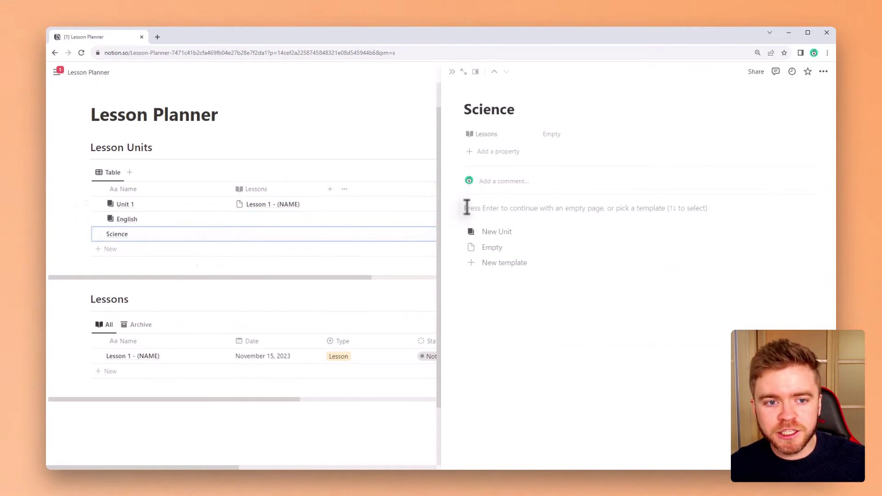
left_click(452, 72)
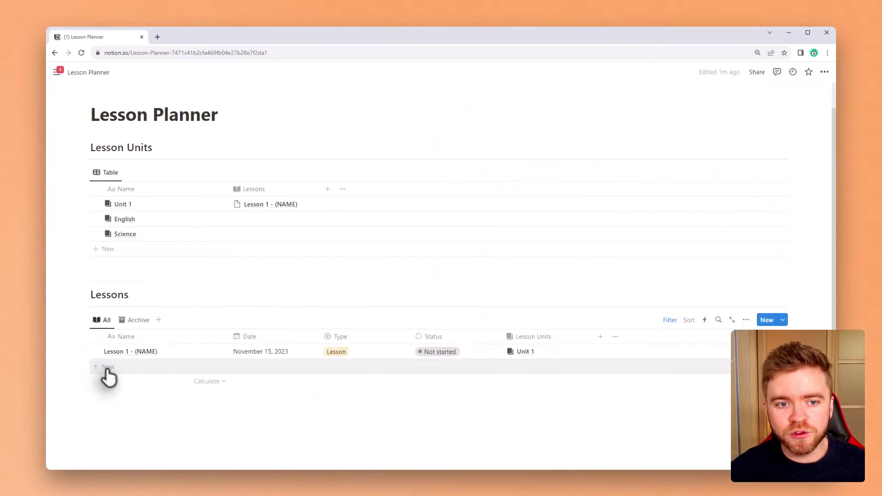
Step: Create a new template for the Lessons database from the Lesson 1 page and title it "New Lesson"
left_click(211, 356)
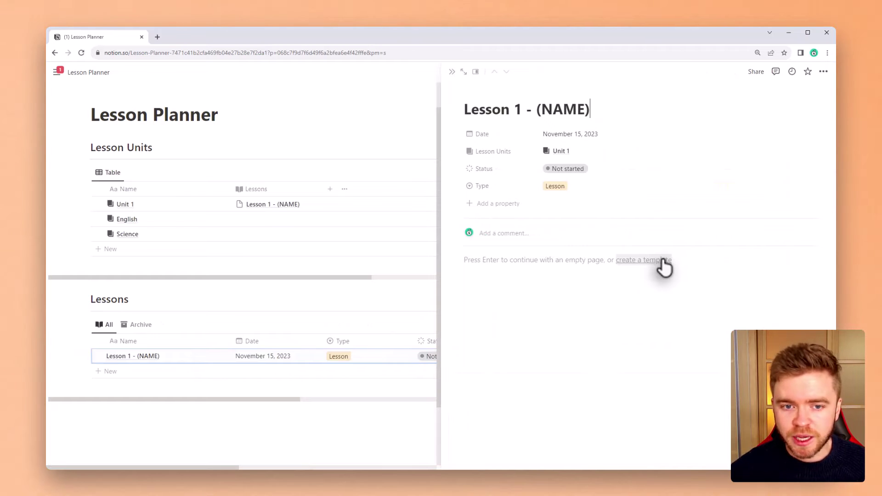
left_click(657, 261)
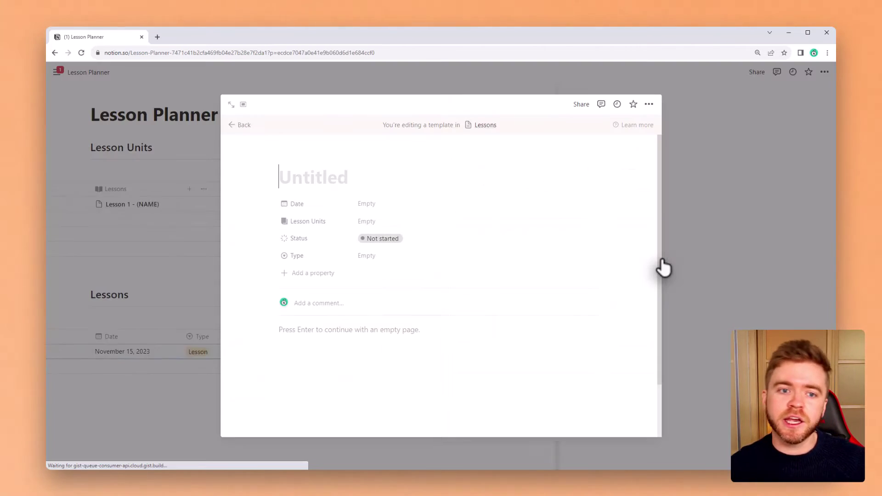
type("New Lesson")
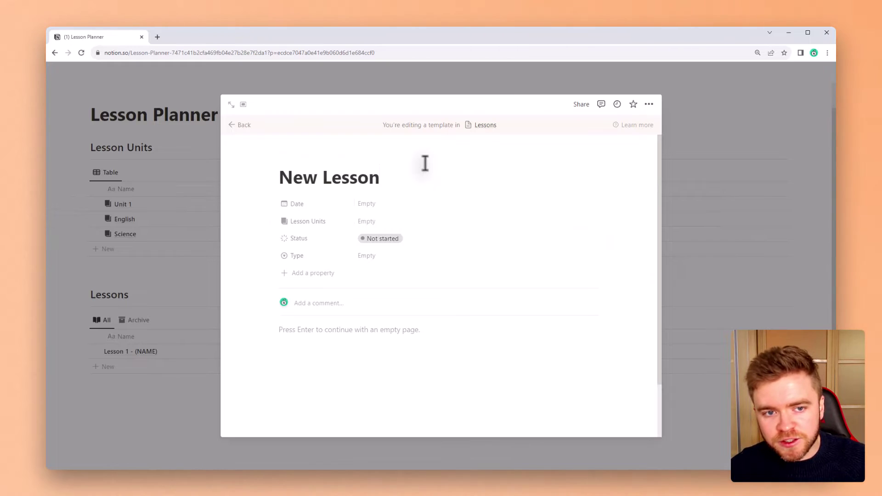
Step: Add an icon to the New Lesson template and change it to the dark open book
left_click(297, 155)
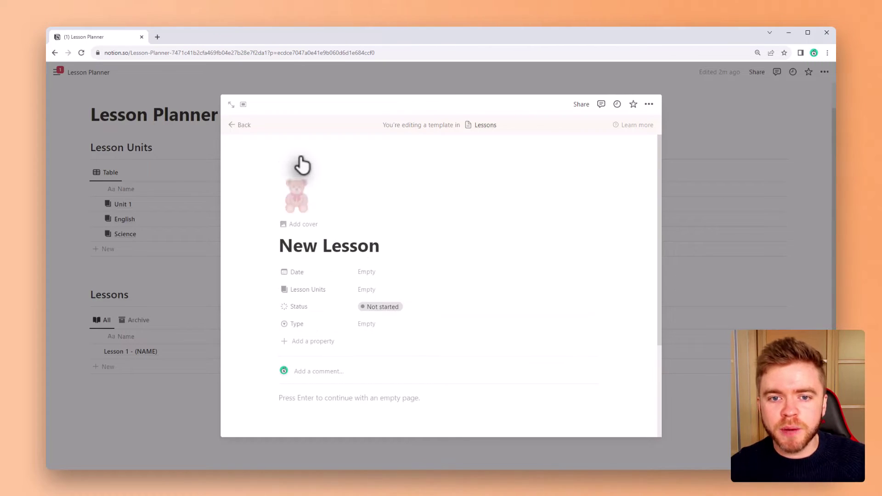
left_click(297, 195)
left_click(245, 226)
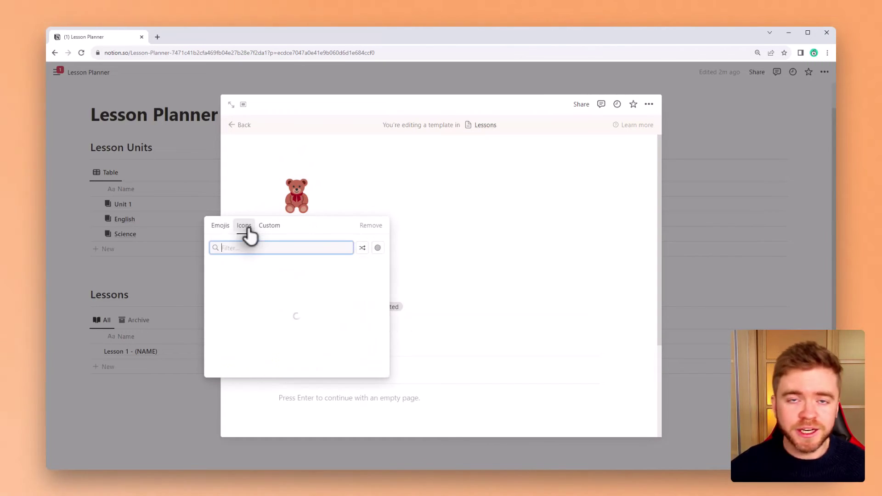
mouse_move(232, 284)
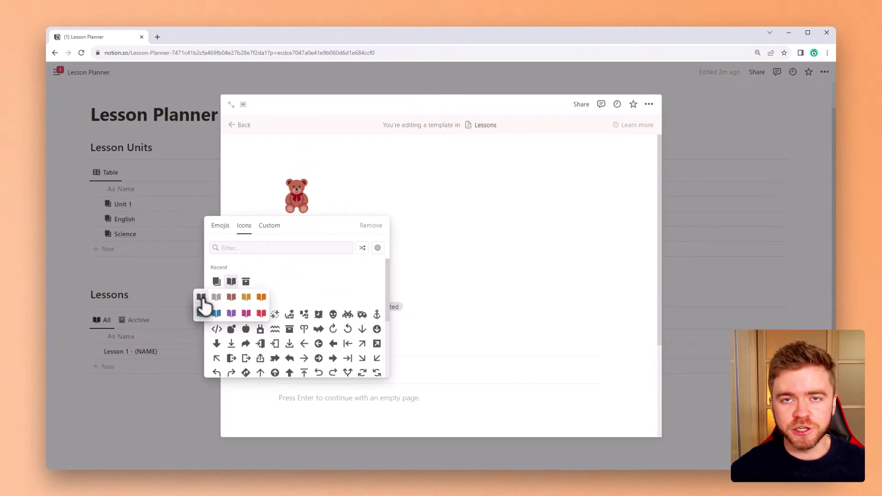
left_click(202, 297)
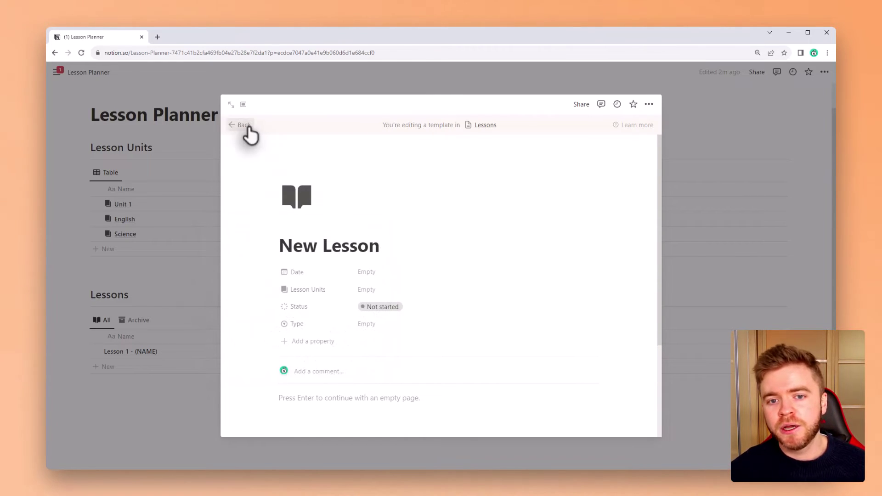
scroll(290, 177, "down", 3)
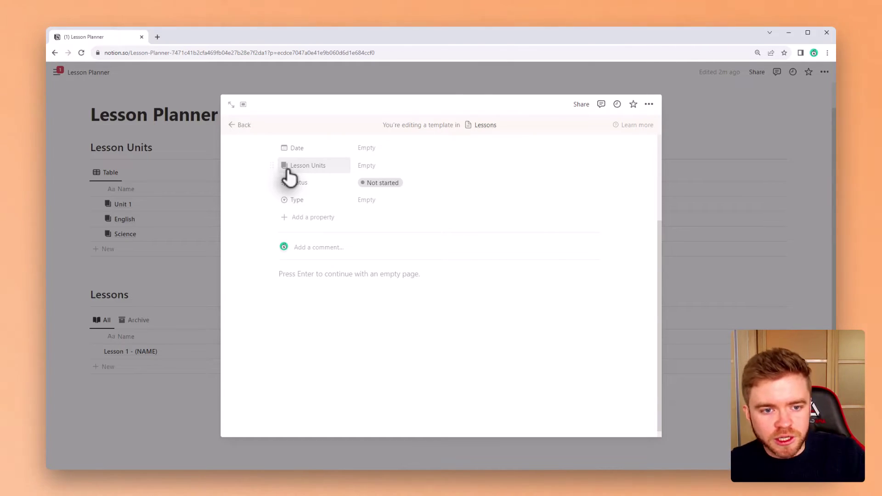
Step: Leave the template and apply the New Lesson template to the Lesson 1 page
left_click(241, 125)
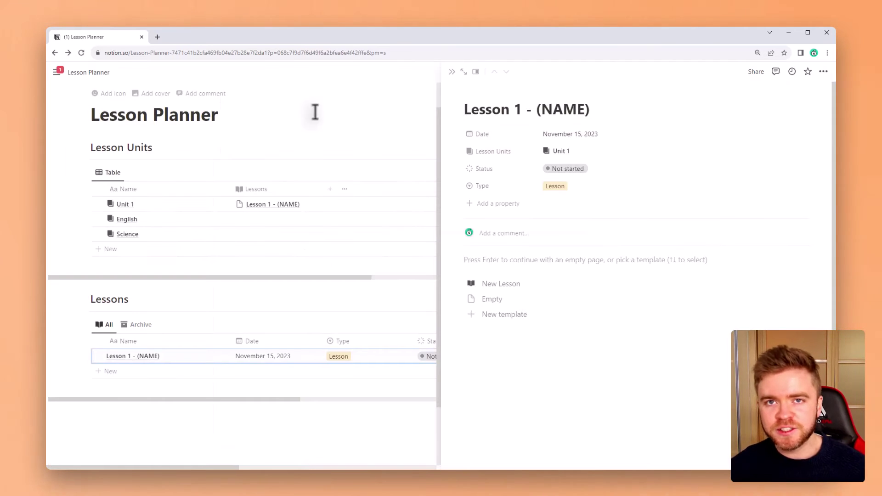
left_click(503, 285)
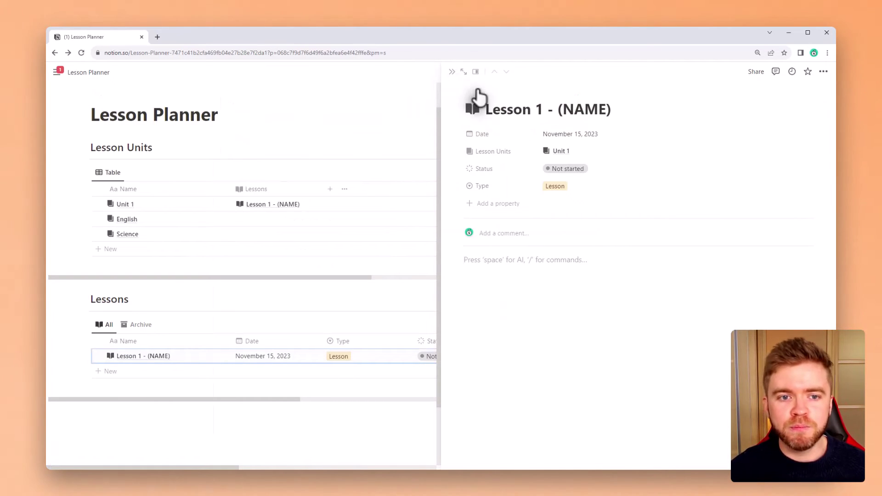
left_click(452, 73)
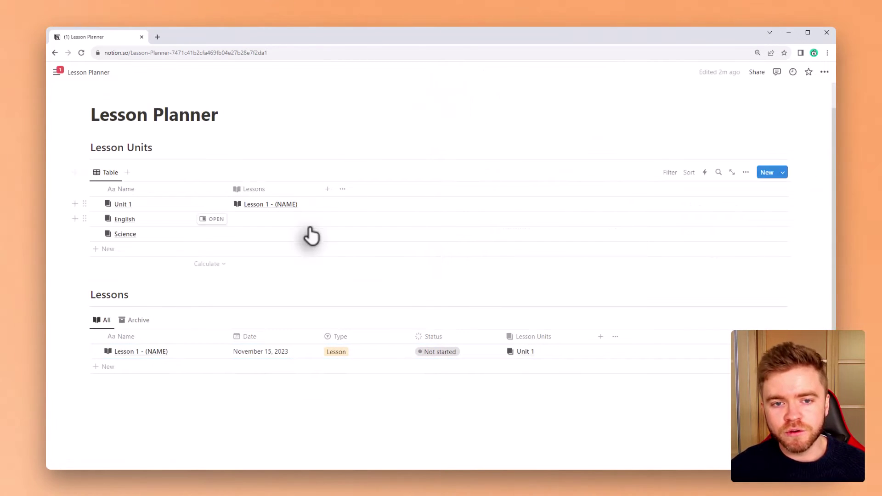
Step: Set the New Unit template as the default for the Lesson Units database
left_click(782, 174)
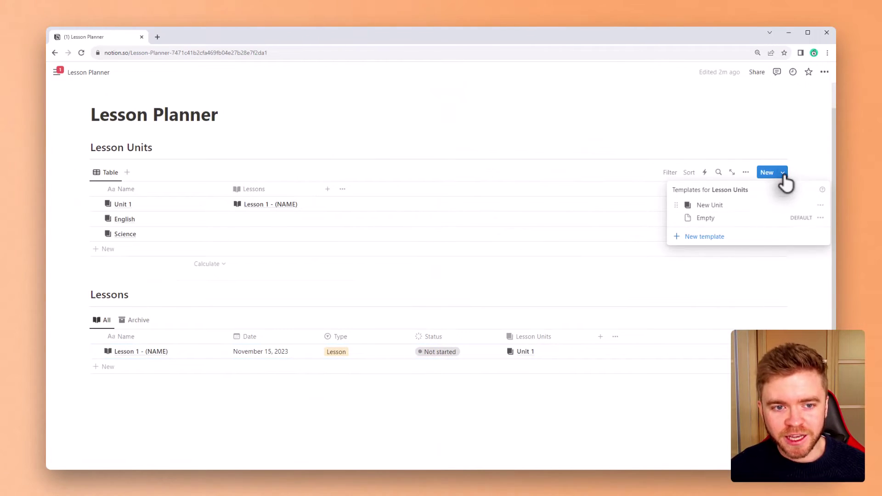
left_click(821, 205)
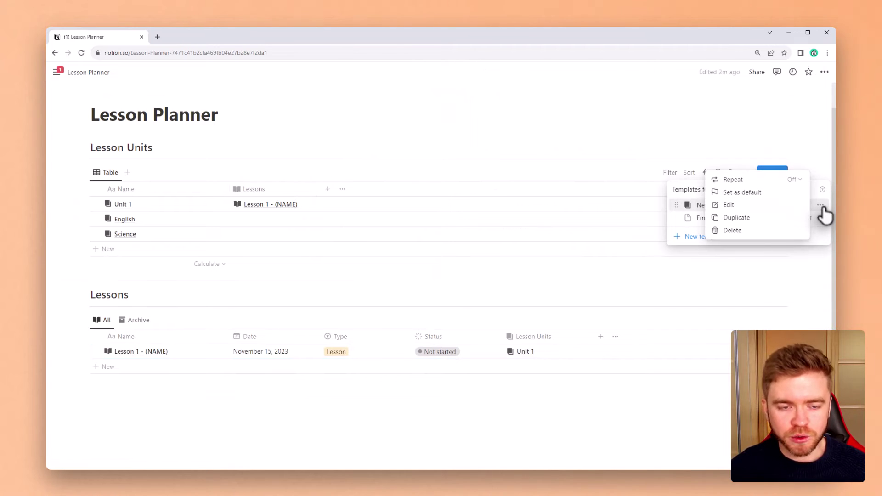
left_click(756, 198)
left_click(444, 261)
Step: Set the New Lesson template as the default for the Lessons database
left_click(783, 320)
left_click(819, 352)
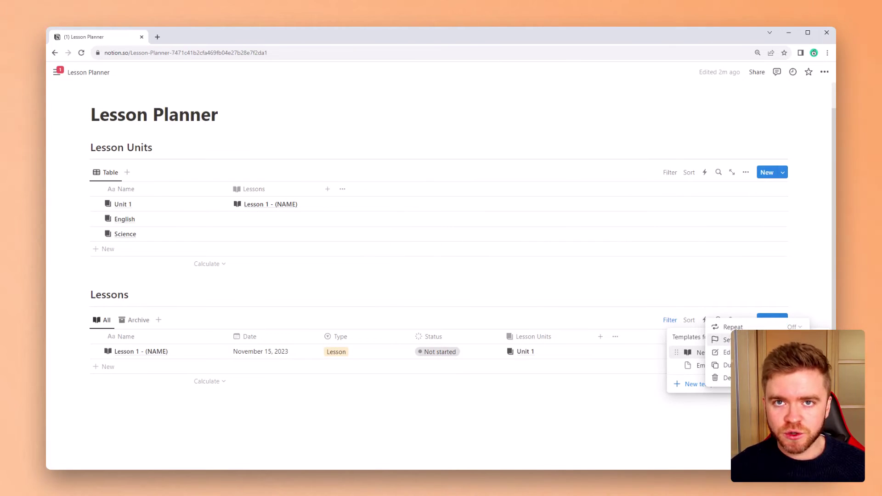
left_click(726, 339)
left_click(444, 263)
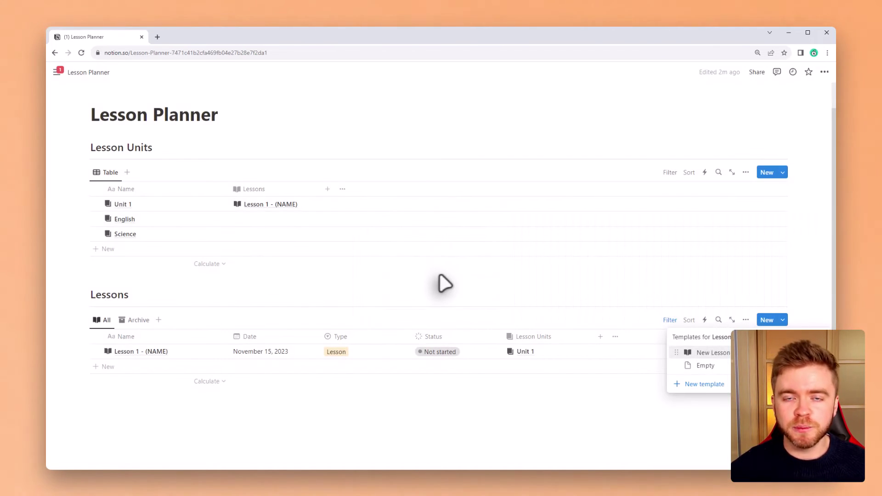
left_click(443, 285)
Step: Add a new entry named "English Lesson" to the Lessons database
scroll(134, 288, "down", 1)
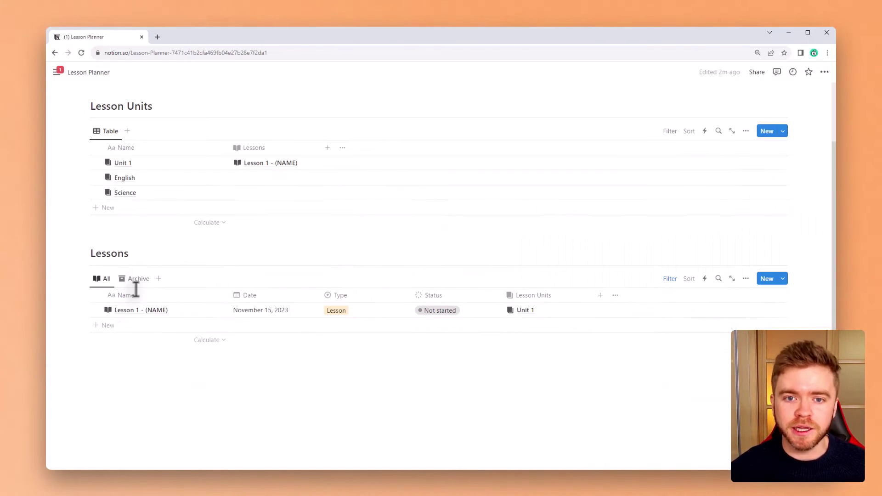
left_click(106, 327)
triple_click(137, 324)
type("English Lesson")
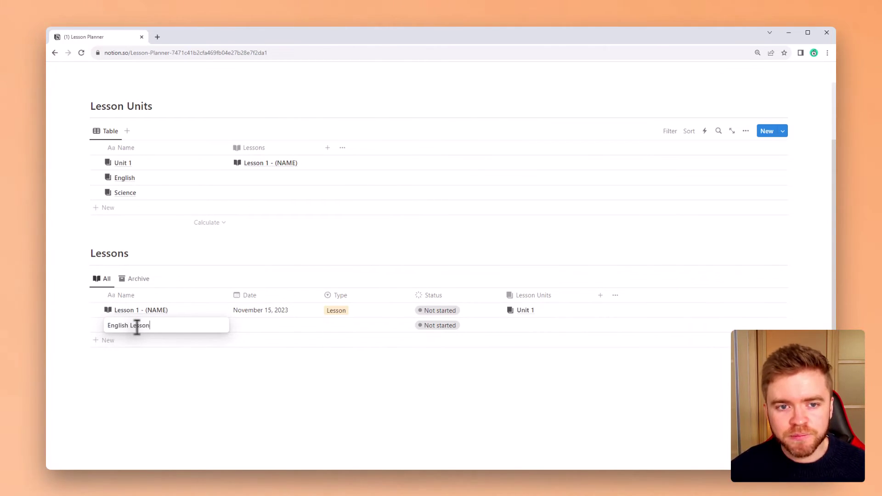
key("Return")
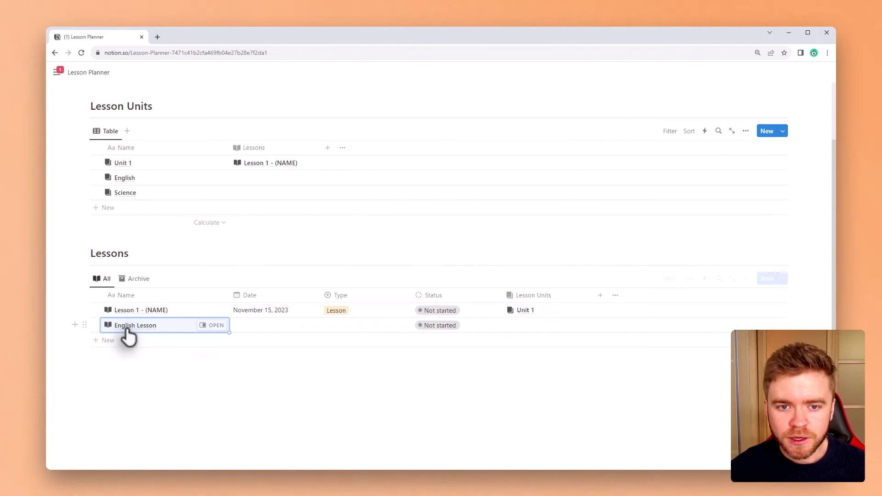
Step: Fill in the English Lesson row with the date November 20, 2023, type Lesson and the English unit
left_click(258, 328)
left_click(260, 186)
left_click(366, 326)
left_click(363, 357)
left_click(538, 327)
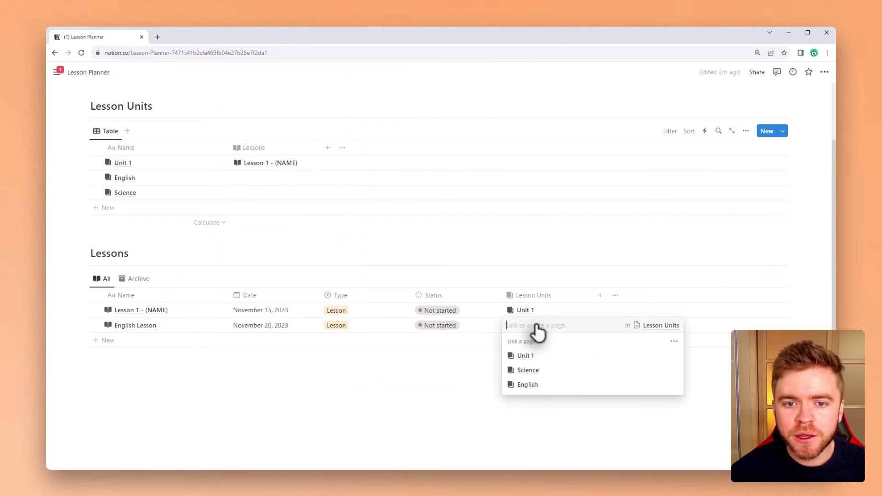
left_click(559, 385)
key("Escape")
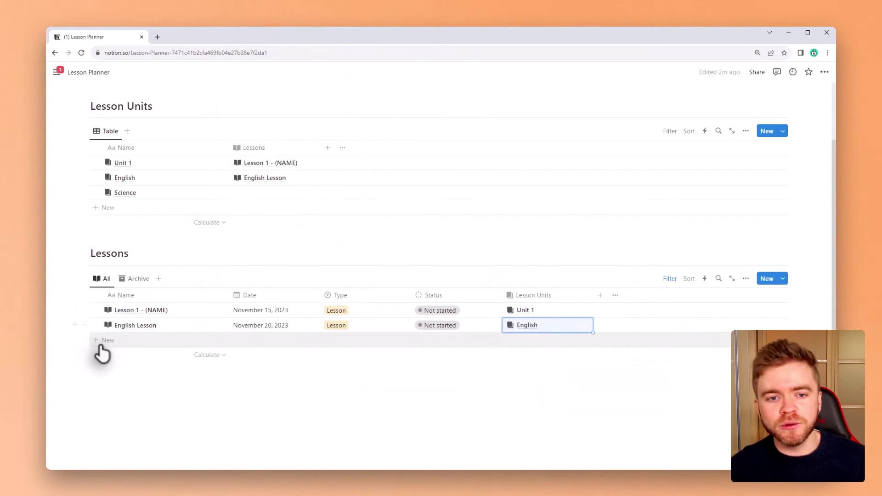
Step: Add another entry named "Science Project" to the Lessons database
left_click(103, 343)
type("New Lesson")
type("Science")
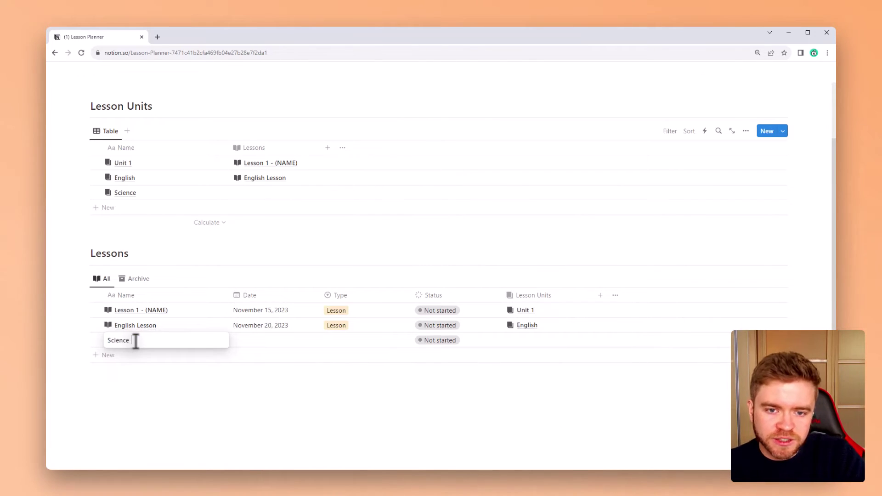
type(" Project")
key("Return")
Step: Give the Science Project a date range from November 20 to November 24, 2023
left_click(248, 339)
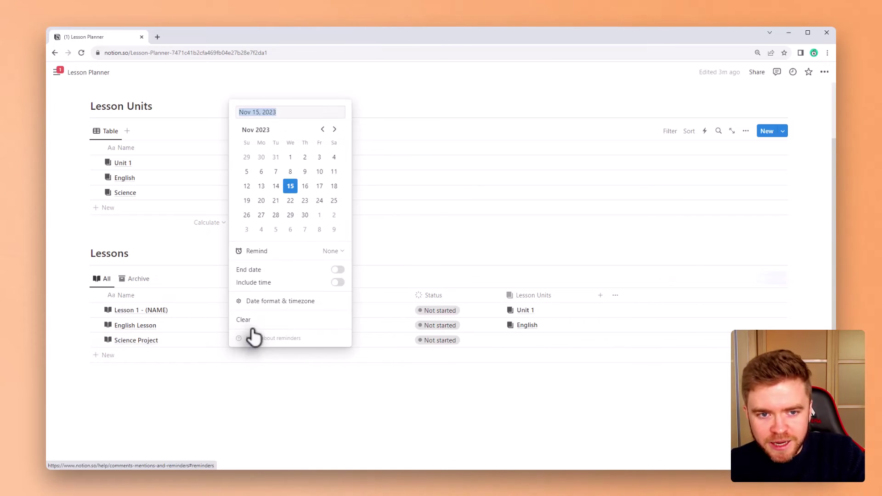
left_click(261, 200)
left_click(337, 270)
left_click(320, 201)
left_click(409, 256)
Step: Set the Science Project's type to Project and link it to the Science unit, with the Date column widened to fit the range
left_click(353, 343)
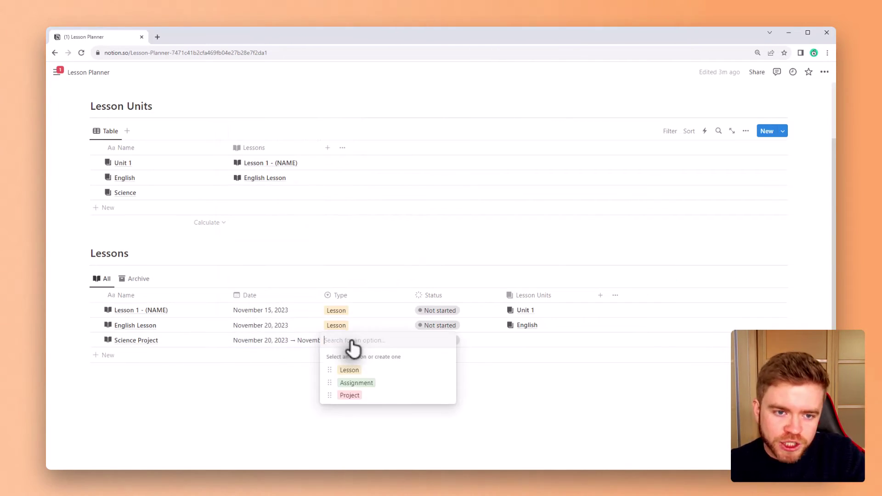
left_click(361, 396)
left_click_drag(322, 295, 361, 297)
left_click(565, 342)
left_click(560, 387)
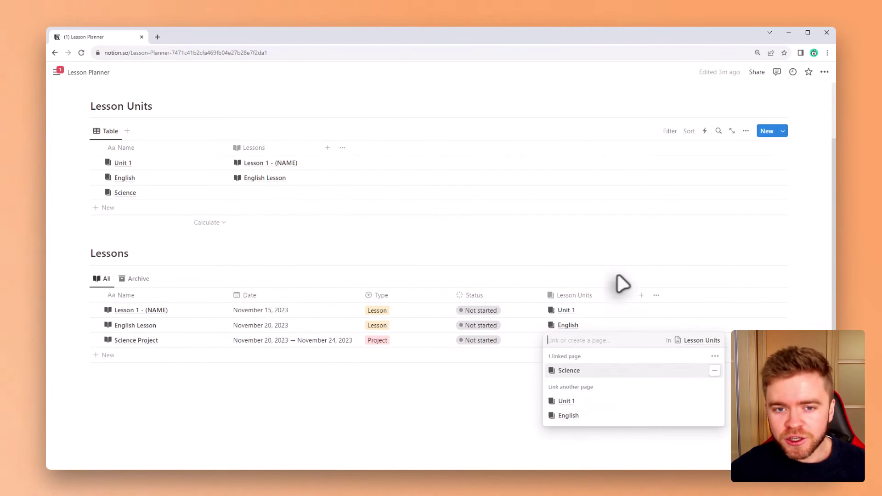
left_click(589, 253)
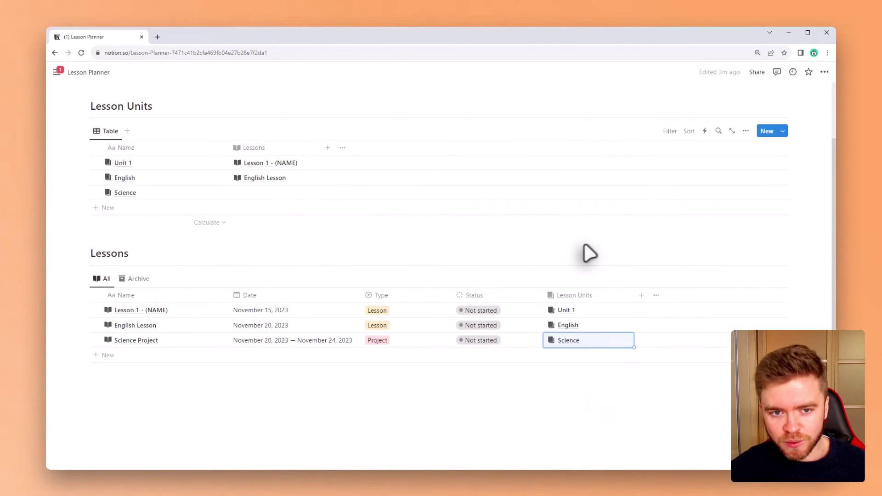
Step: Review the lessons listed in the English and Science unit pages, and close the preview
left_click(215, 179)
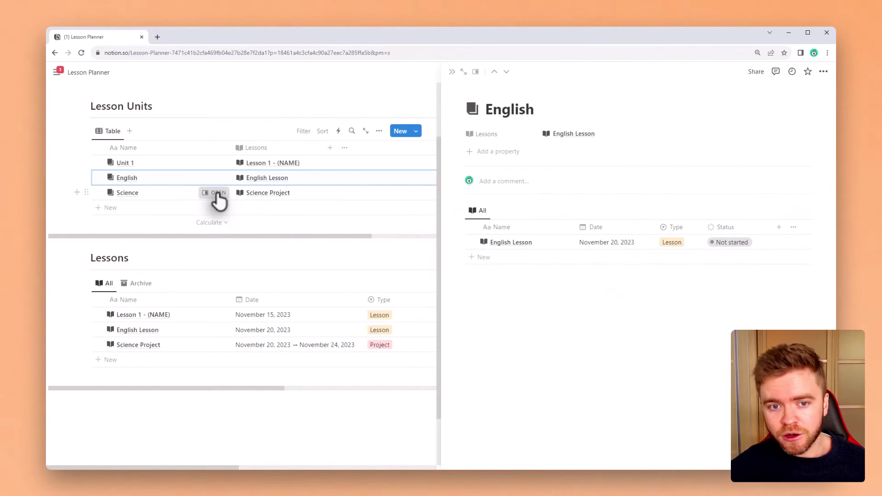
left_click(215, 192)
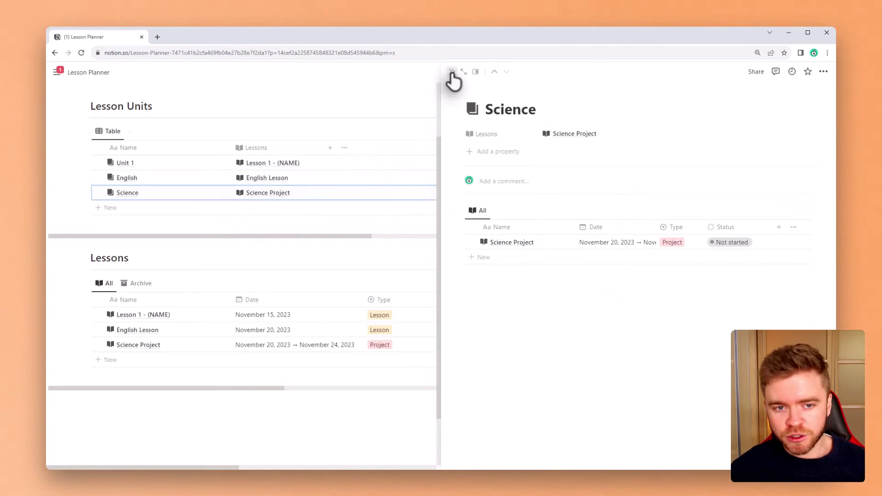
left_click(451, 72)
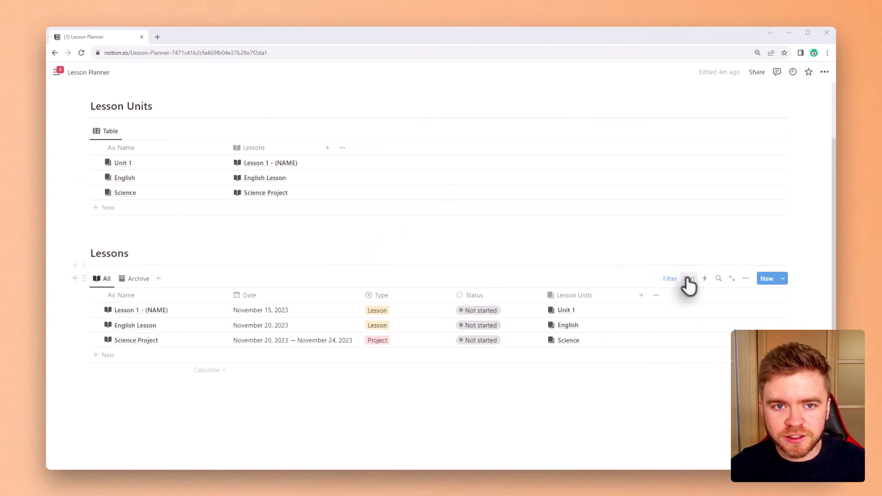
Step: Sort the All view of the Lessons database by Date, ascending
left_click(689, 279)
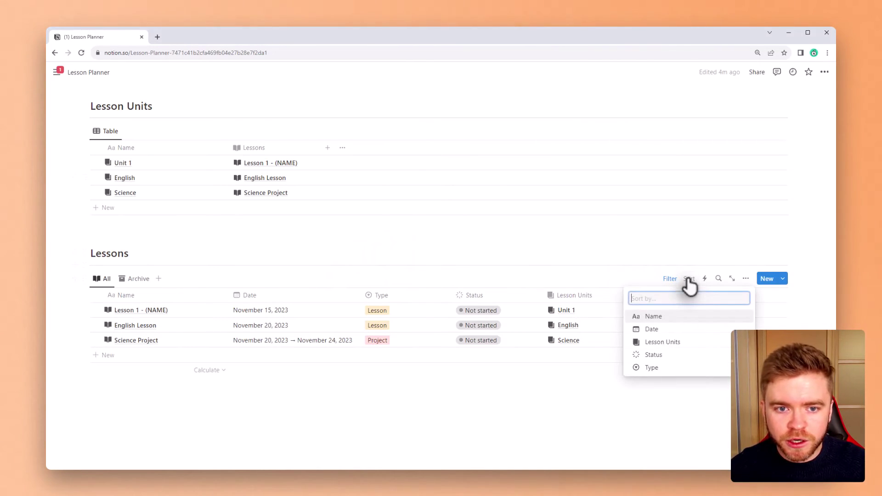
left_click(652, 329)
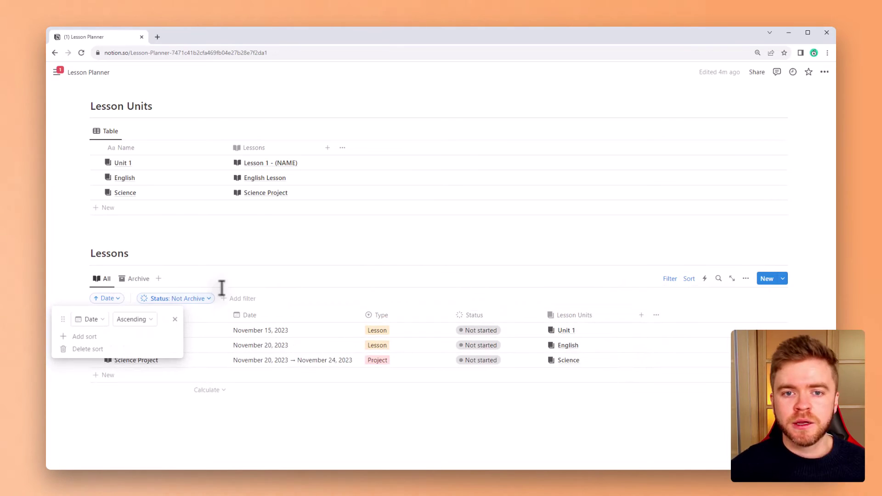
left_click(248, 281)
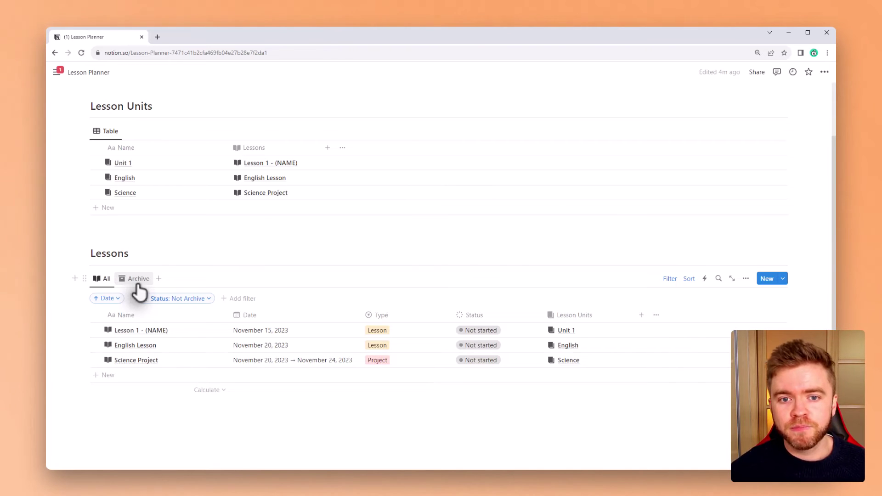
Step: Sort the Archive view of the Lessons database by Date and return to the All view
left_click(138, 279)
left_click(689, 279)
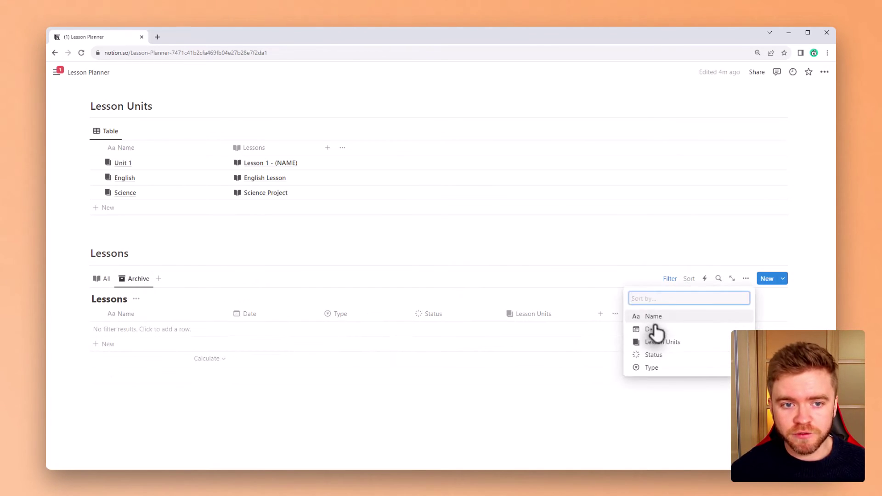
left_click(656, 332)
left_click(148, 270)
left_click(103, 278)
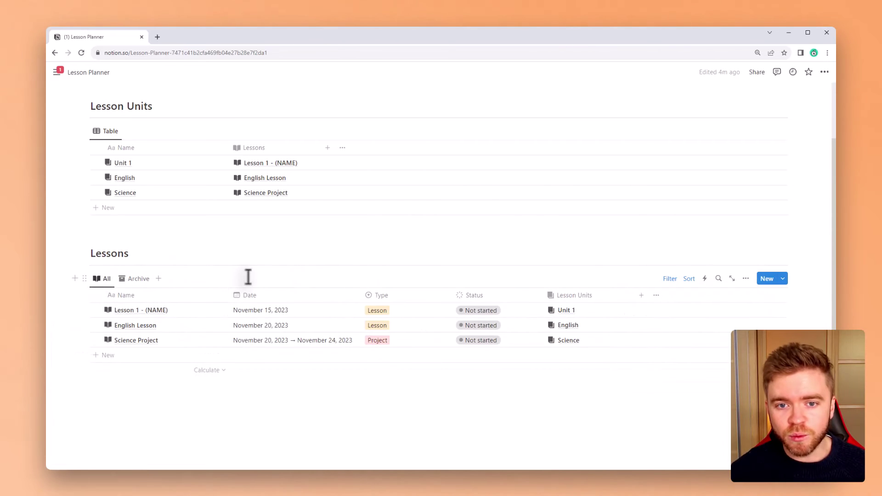
Step: Test the date sort by setting English Lesson to November 13, 2023, and restore its date to November 20, 2023
left_click(284, 326)
left_click(261, 171)
key("Escape")
left_click(277, 311)
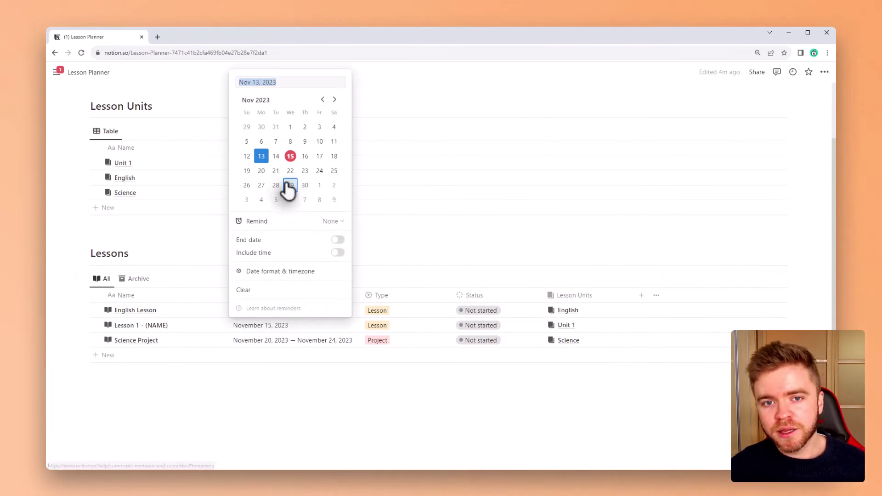
left_click(261, 170)
key("Escape")
left_click(422, 249)
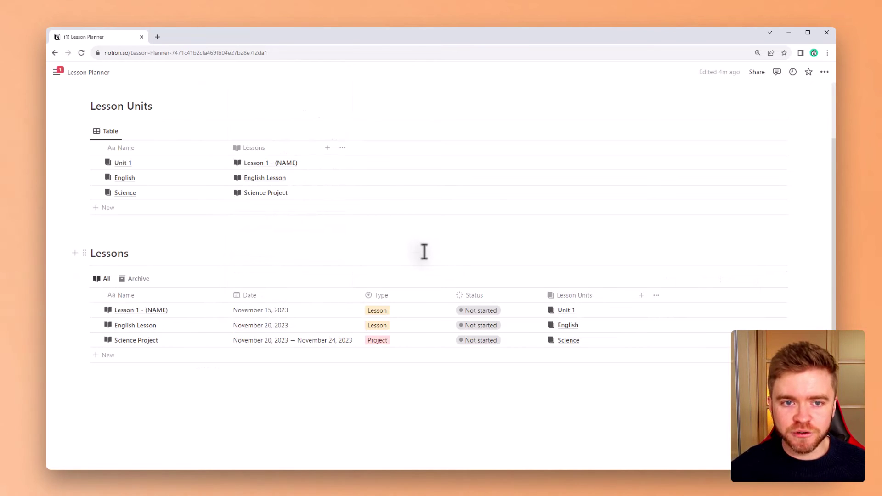
Step: Copy the link to the Lessons database view
scroll(424, 251, "up", 3)
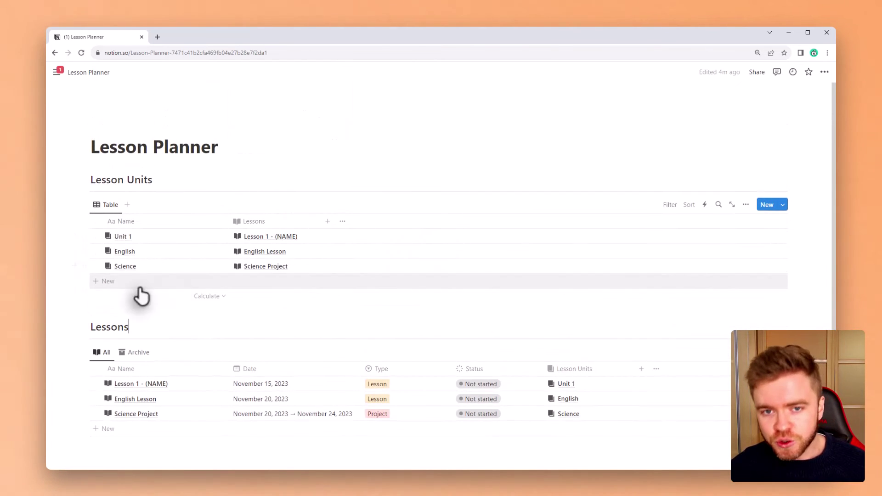
scroll(118, 335, "down", 3)
left_click(85, 265)
left_click(122, 249)
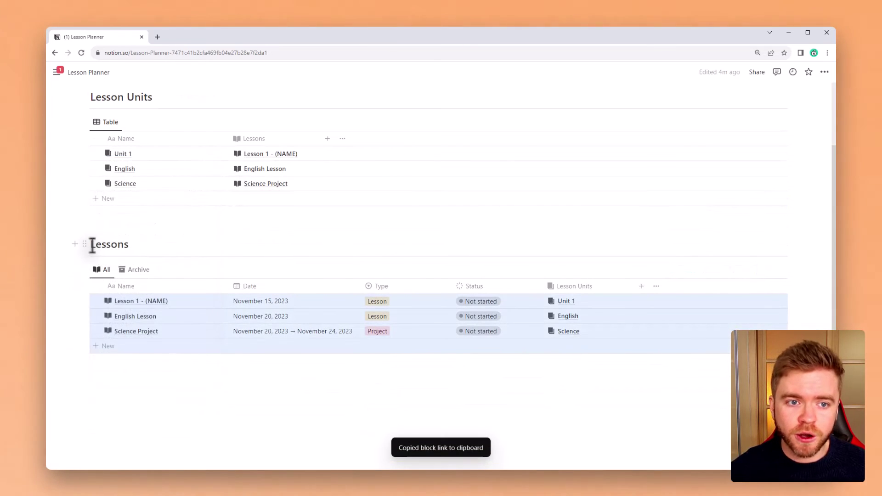
Step: Insert a level 2 heading "Calendar" above the Lessons heading and add a divider beneath it
left_click(92, 245)
key("Return")
type("## ")
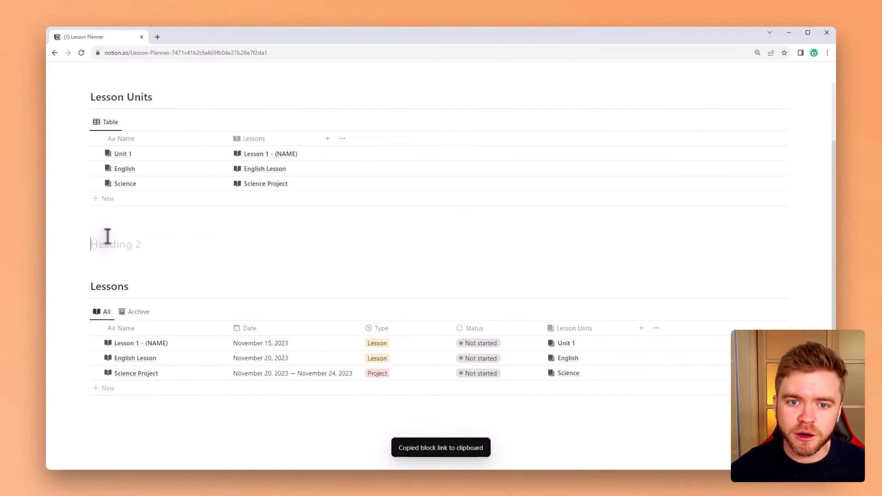
type("Calendar")
key("Return")
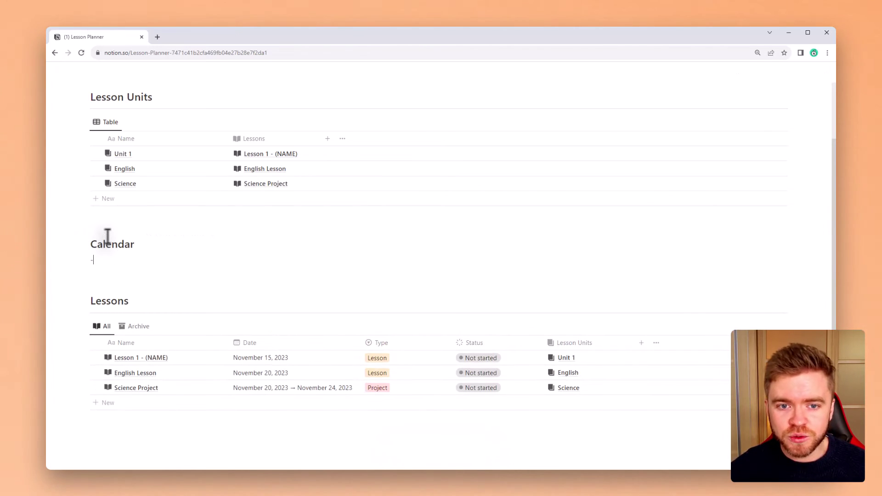
Step: Paste the copied link as a linked view of the Lessons database under Calendar and change its layout to Calendar
key("ctrl+v")
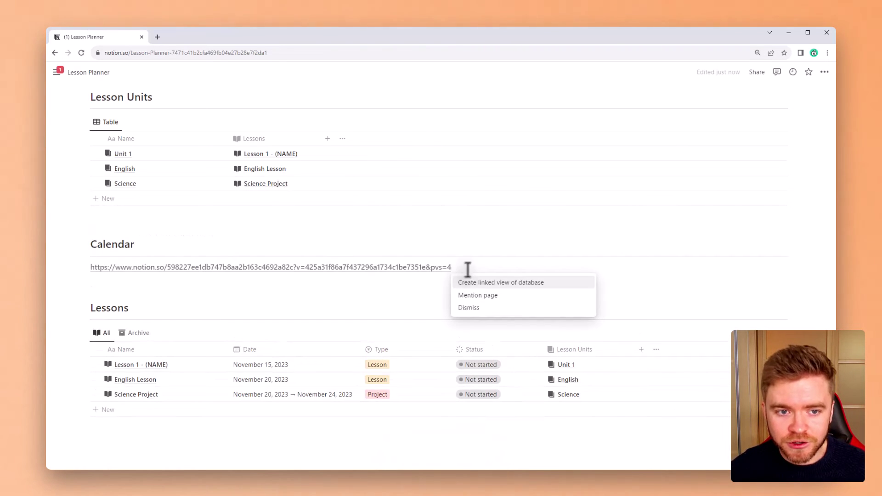
left_click(499, 282)
left_click(685, 131)
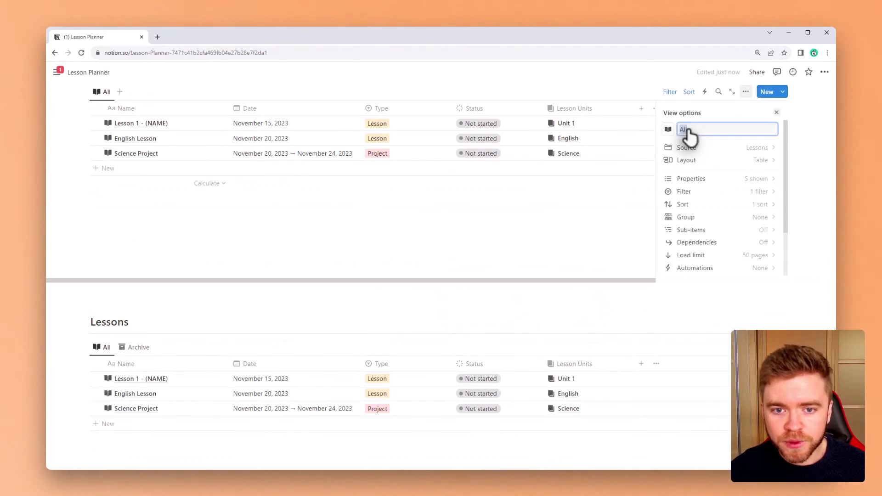
left_click(746, 162)
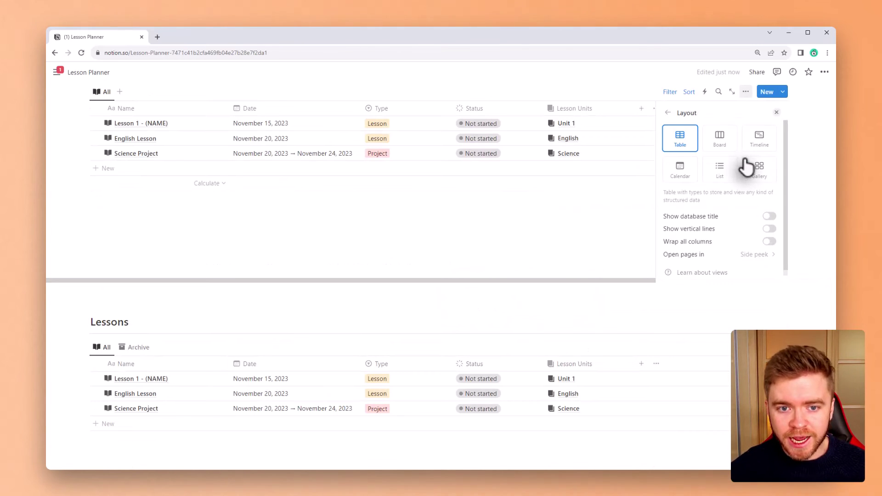
left_click(680, 176)
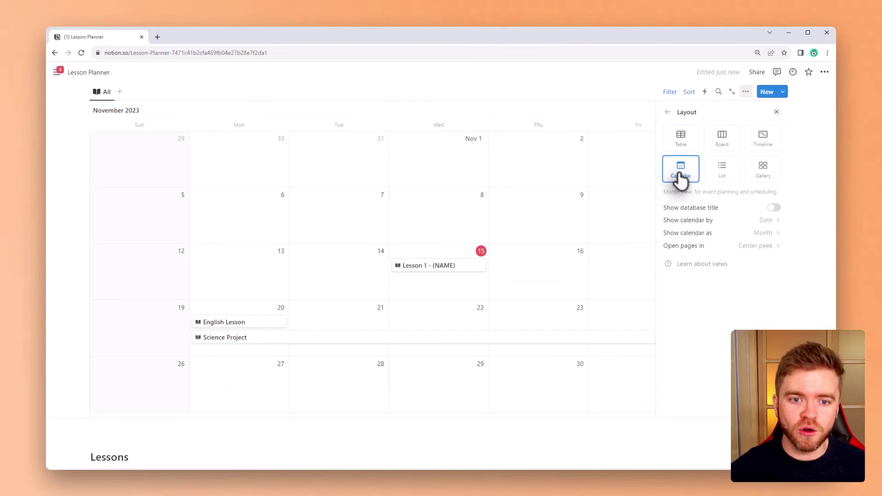
left_click(776, 113)
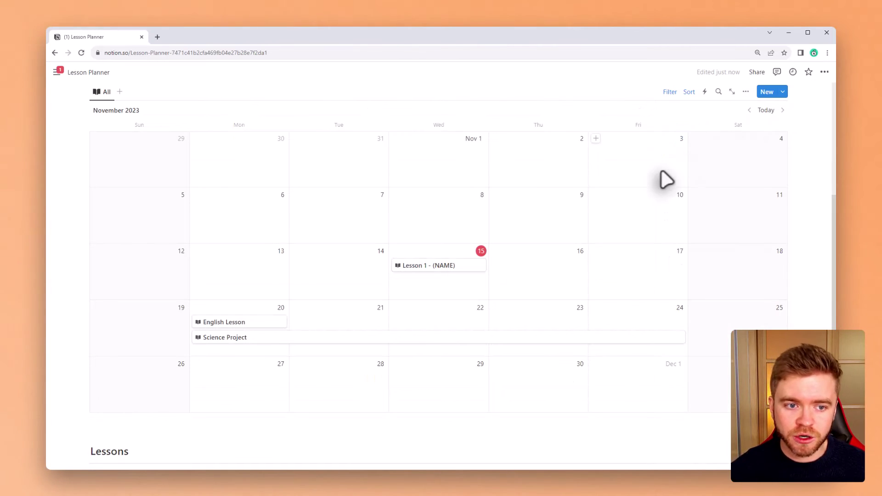
Step: Show the Type and Status properties on the lesson cards in the Calendar view
scroll(609, 239, "up", 2)
scroll(608, 239, "down", 2)
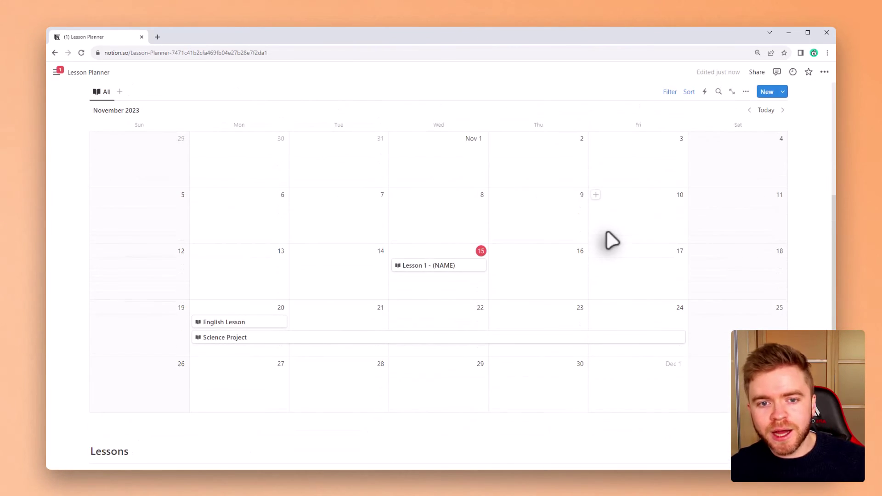
left_click(746, 91)
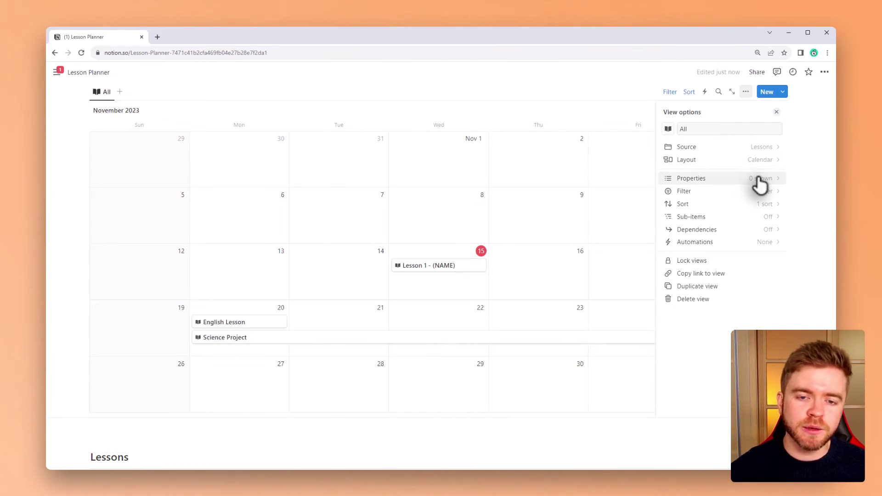
left_click(758, 179)
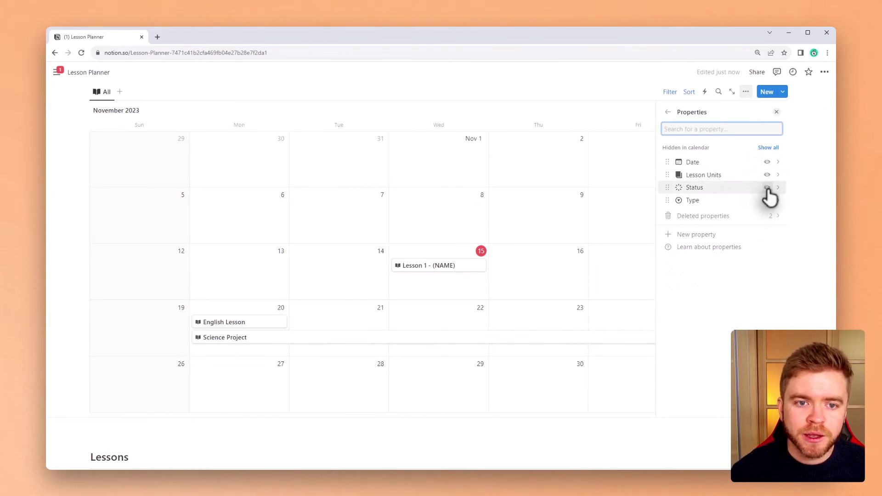
left_click(766, 201)
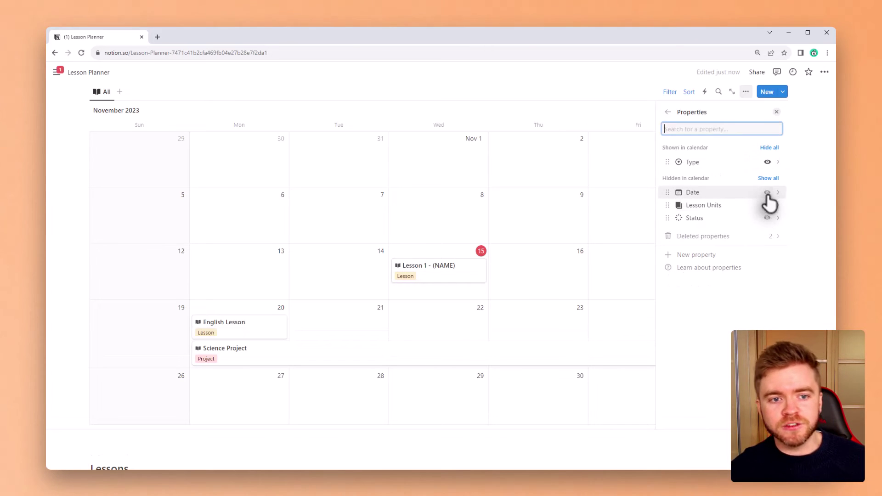
left_click(767, 217)
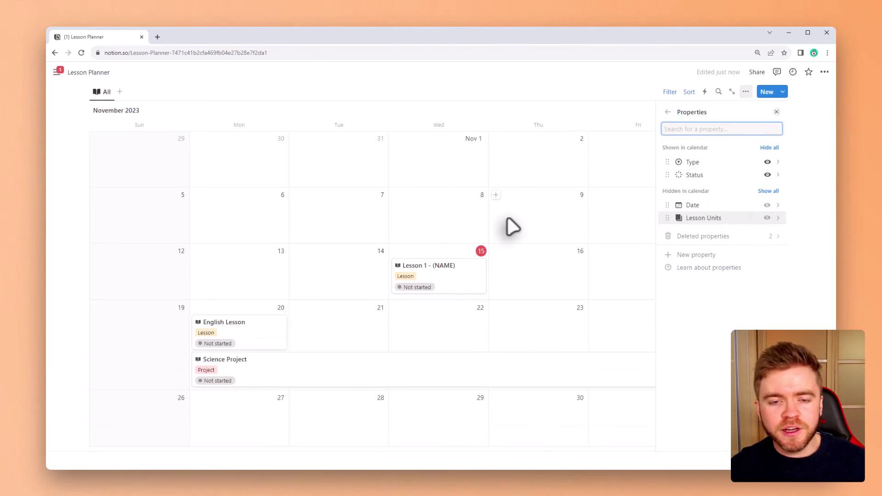
left_click(471, 227)
scroll(482, 225, "down", 1)
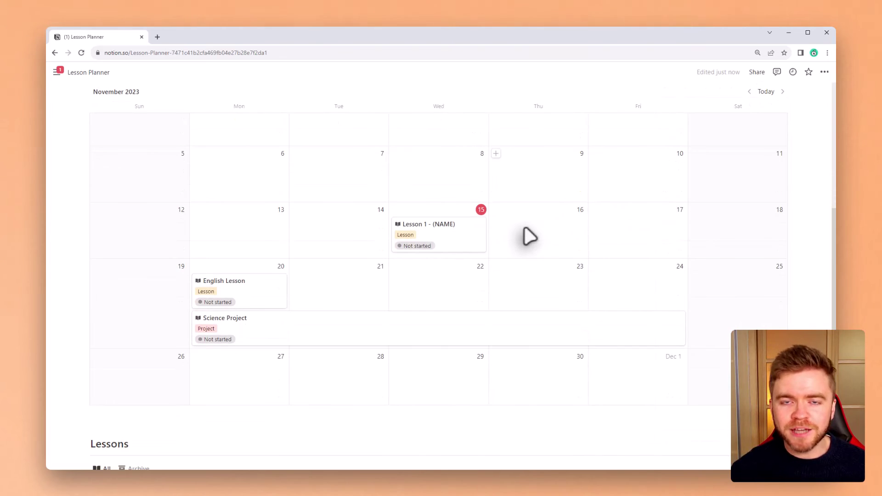
Step: Extend English Lesson on the calendar so it runs from November 20 to November 22, 2023
scroll(524, 237, "up", 1)
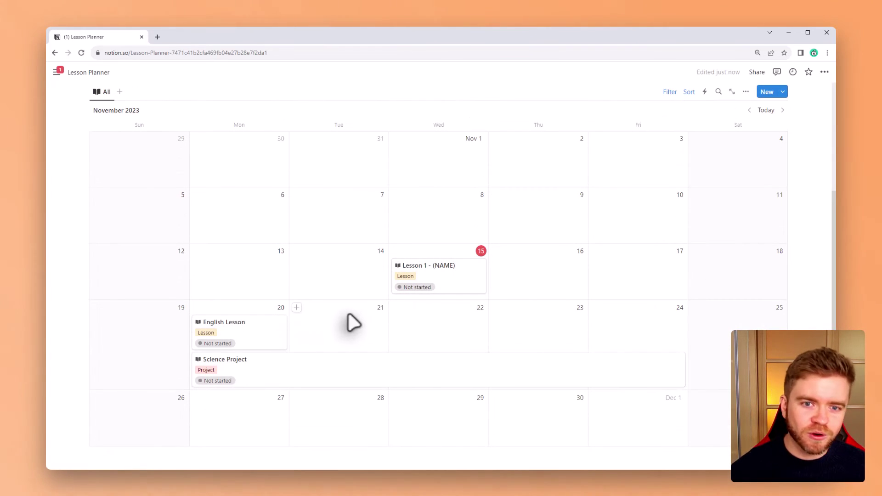
scroll(353, 322, "up", 2)
scroll(356, 320, "down", 7)
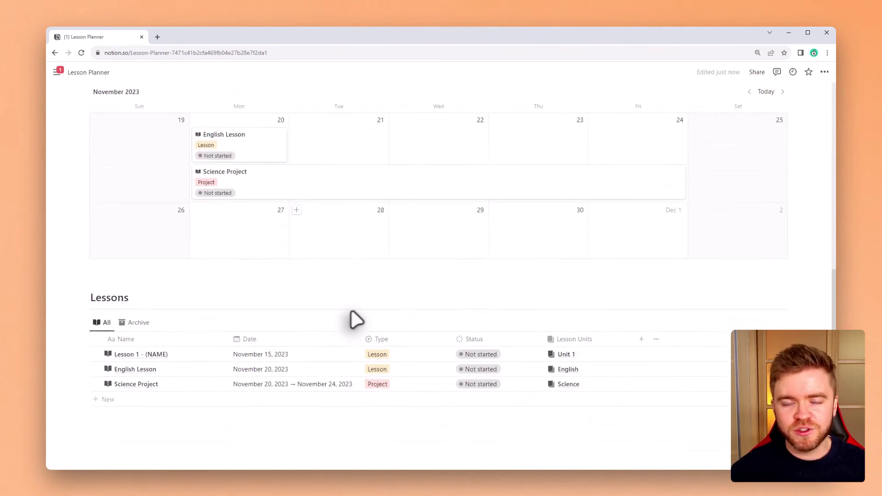
scroll(354, 338, "up", 5)
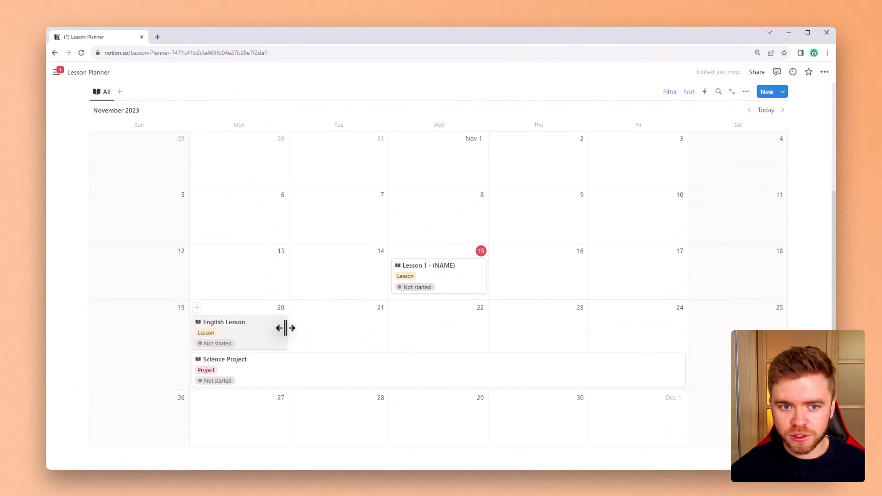
left_click_drag(286, 328, 418, 334)
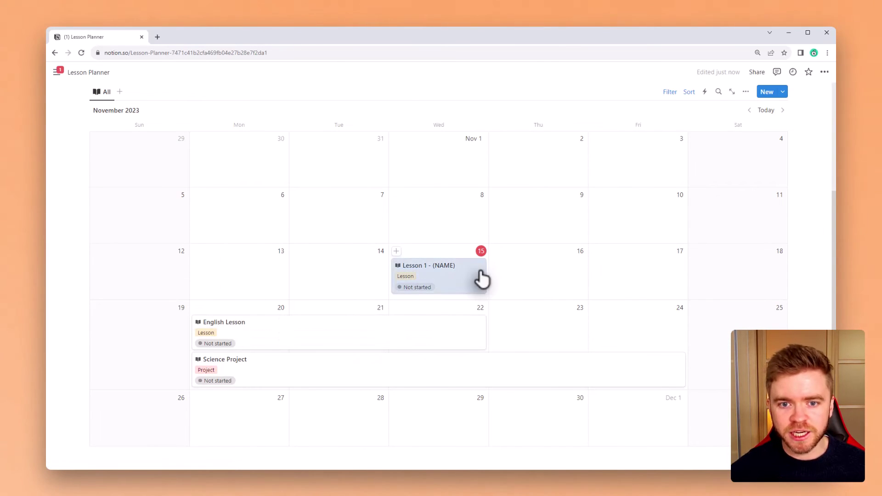
Step: Duplicate Lesson 1 - (NAME), move the copy to November 17, 2023, and title it "Lesson 2 - (NAME)"
left_click_drag(482, 278, 448, 265)
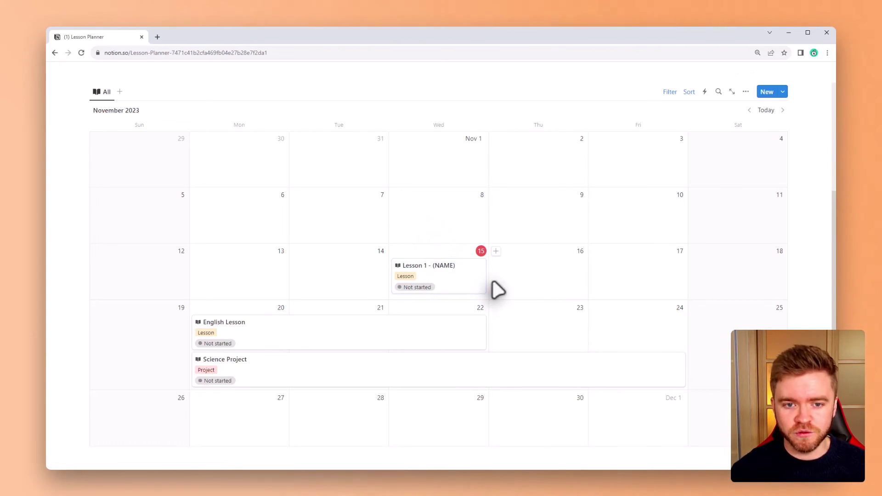
key("ctrl+d")
left_click_drag(439, 312, 650, 286)
left_click(642, 279)
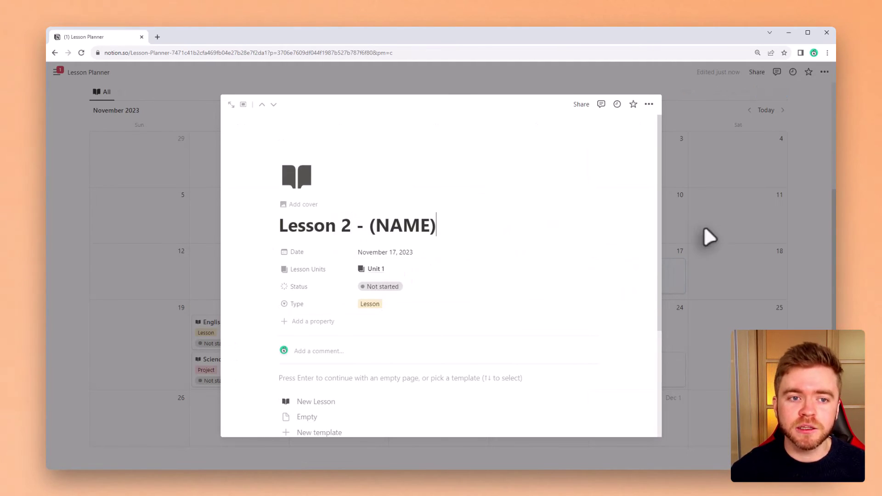
left_click(713, 240)
Step: Set the status of Lesson 1 - (NAME) to Done directly from the calendar
scroll(441, 238, "down", 1)
right_click(441, 232)
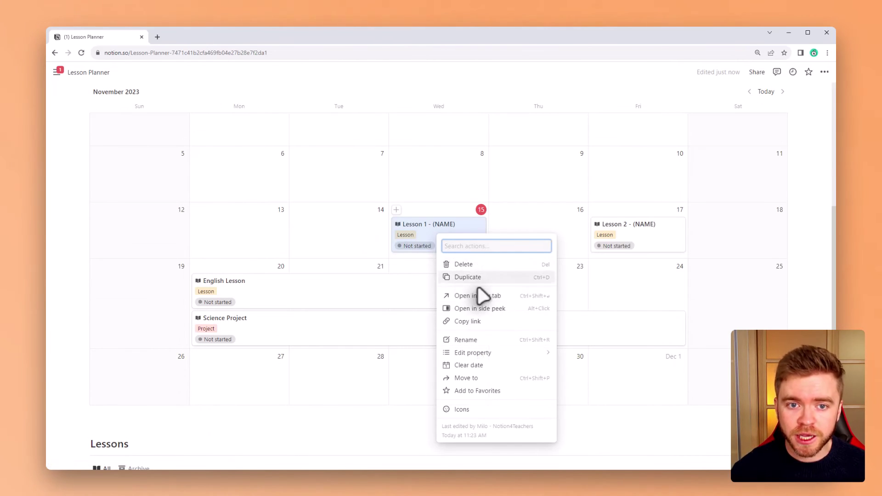
mouse_move(489, 353)
left_click(589, 369)
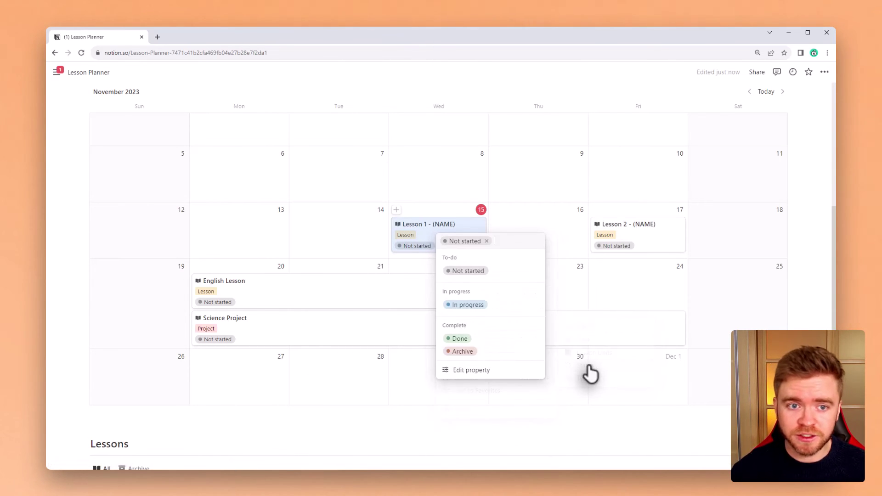
left_click(471, 341)
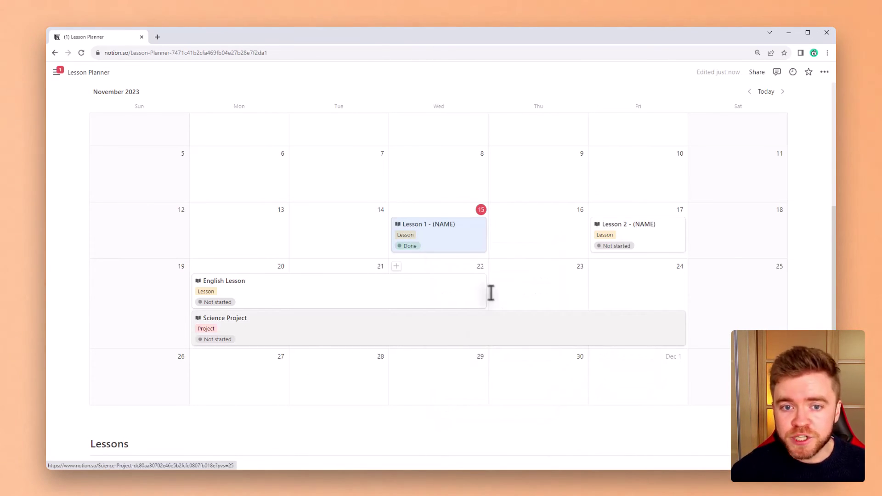
Step: Set the status of Lesson 1 - (NAME) to Archive directly from the calendar
right_click(466, 241)
mouse_move(524, 357)
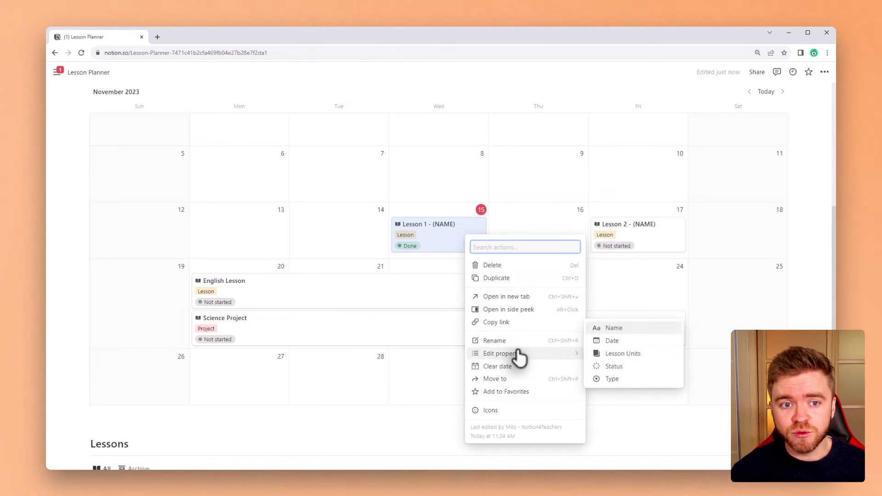
left_click(625, 366)
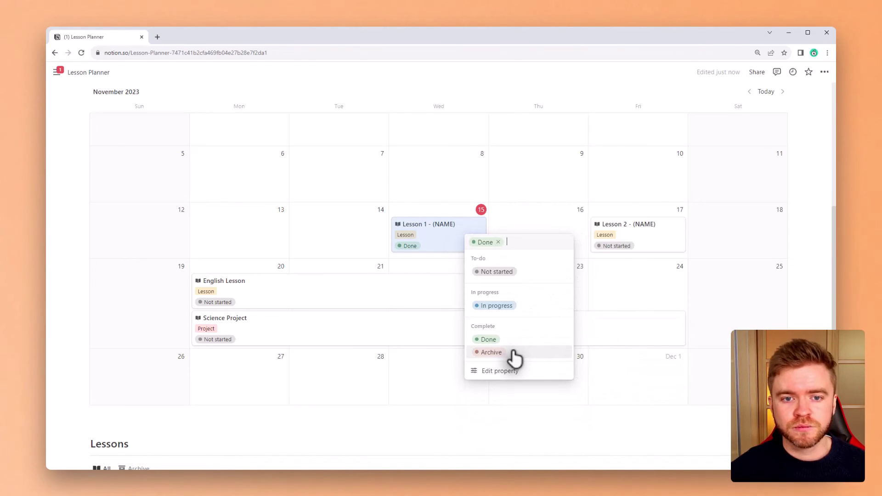
left_click(513, 353)
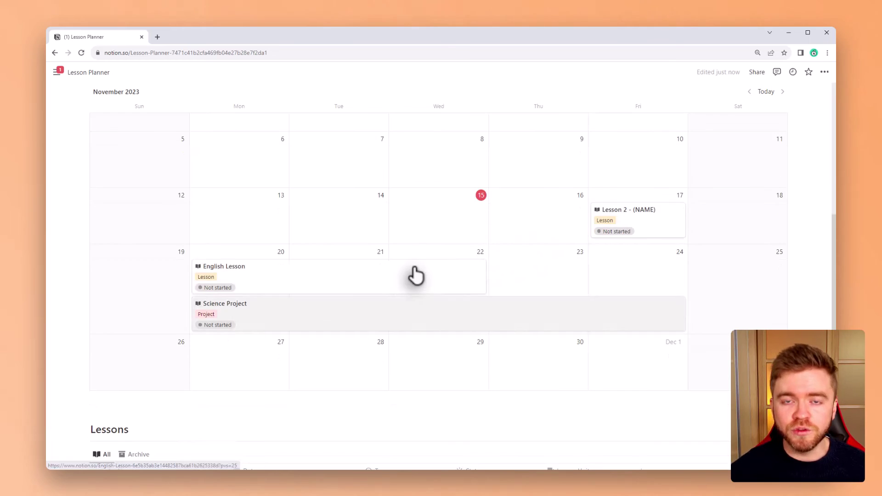
Step: Change the Lesson Units database to a Gallery layout with Small cards
scroll(415, 271, "up", 5)
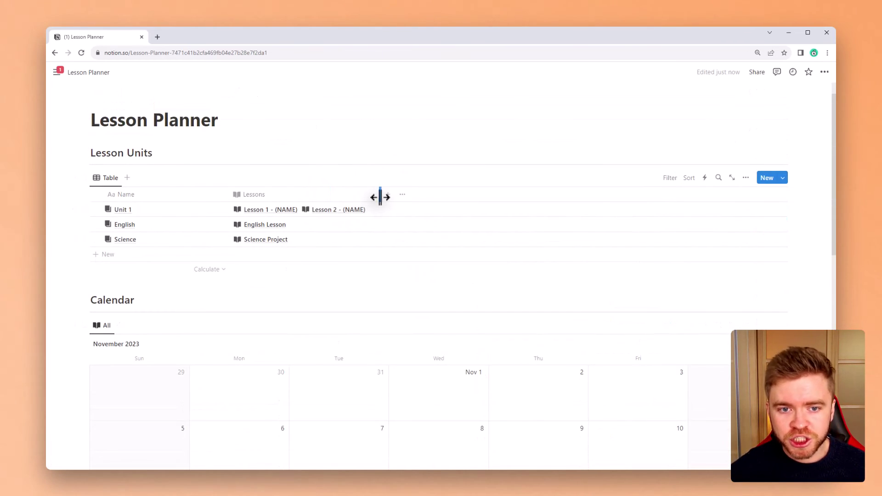
left_click(745, 178)
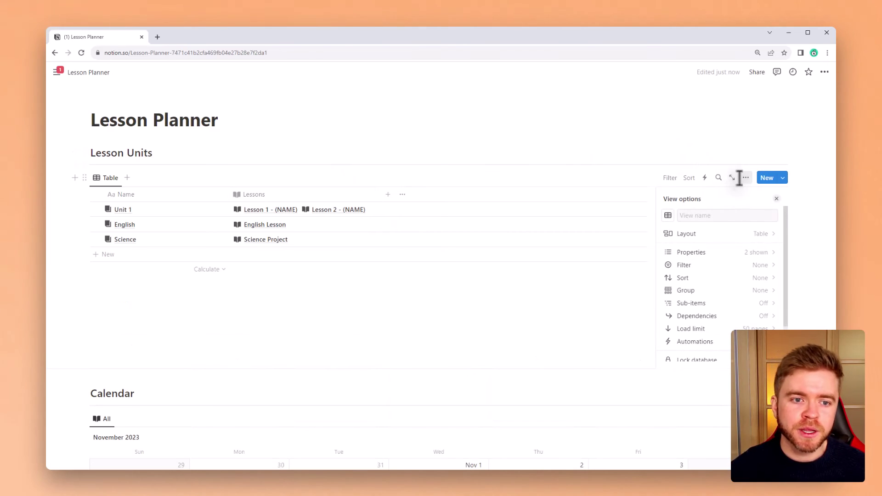
left_click(746, 236)
left_click(761, 257)
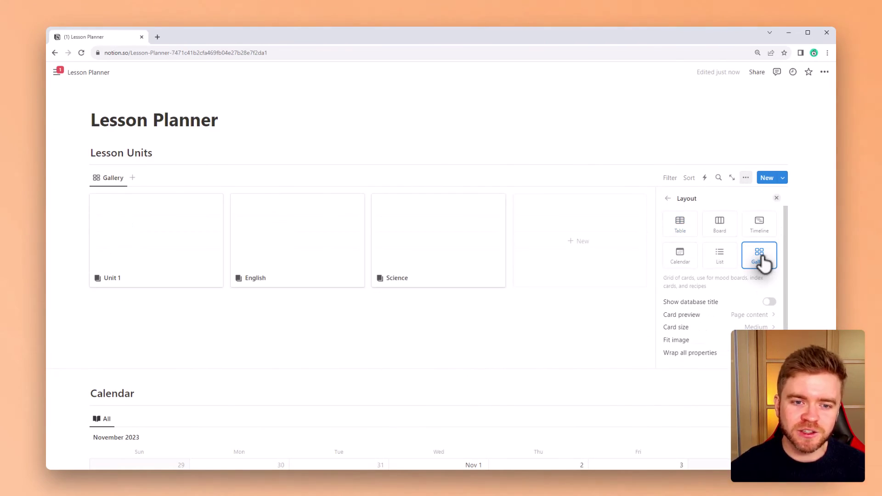
left_click(756, 327)
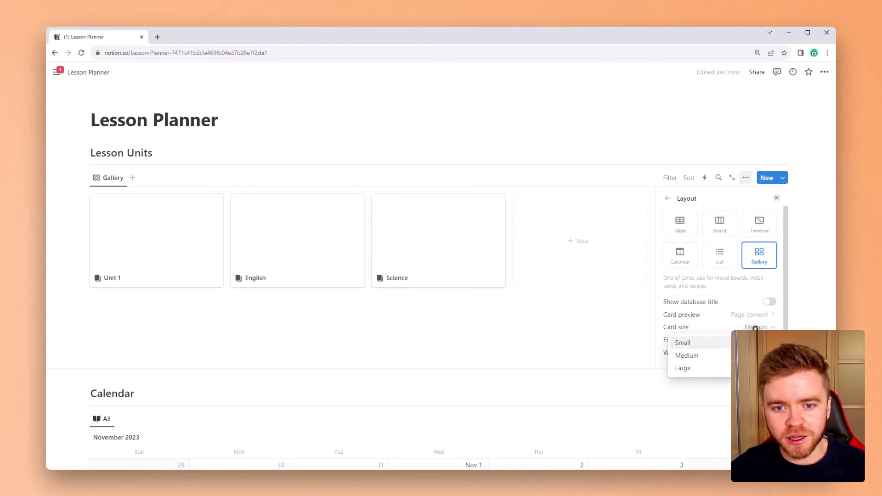
left_click(728, 343)
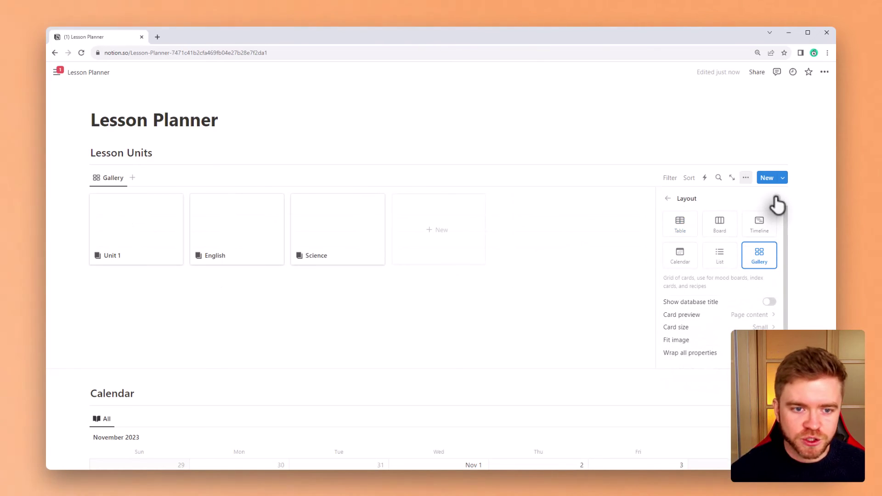
key("Escape")
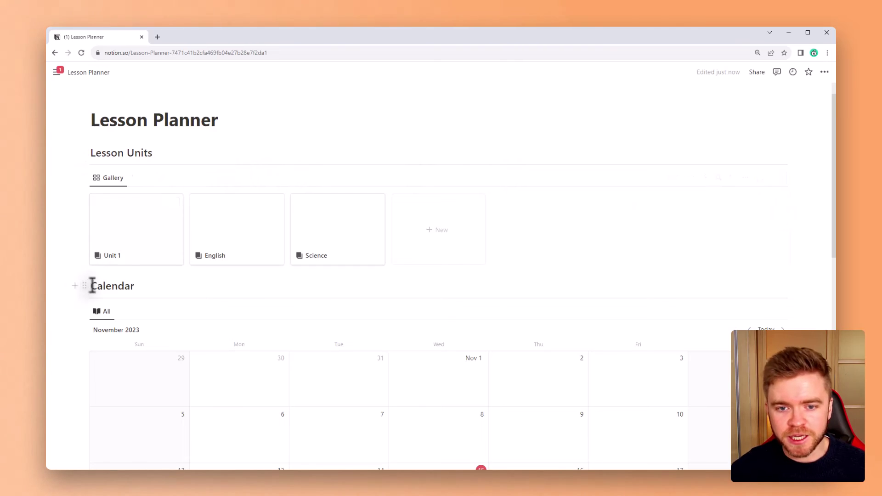
Step: Add a cover to the Unit 1 page and change it to the solid red colour
left_click(130, 230)
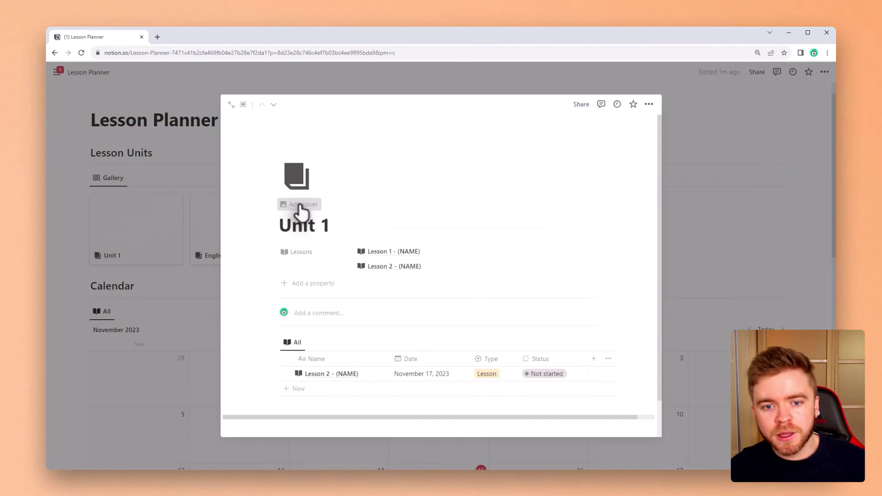
left_click(302, 204)
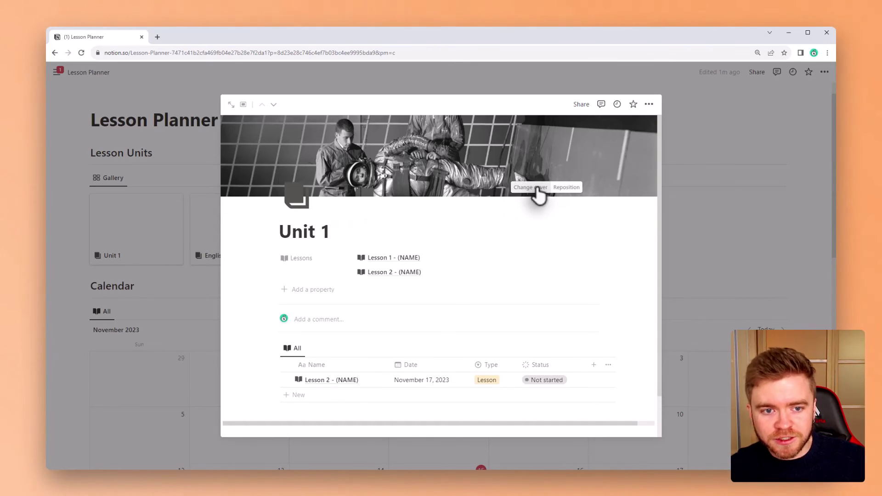
left_click(538, 188)
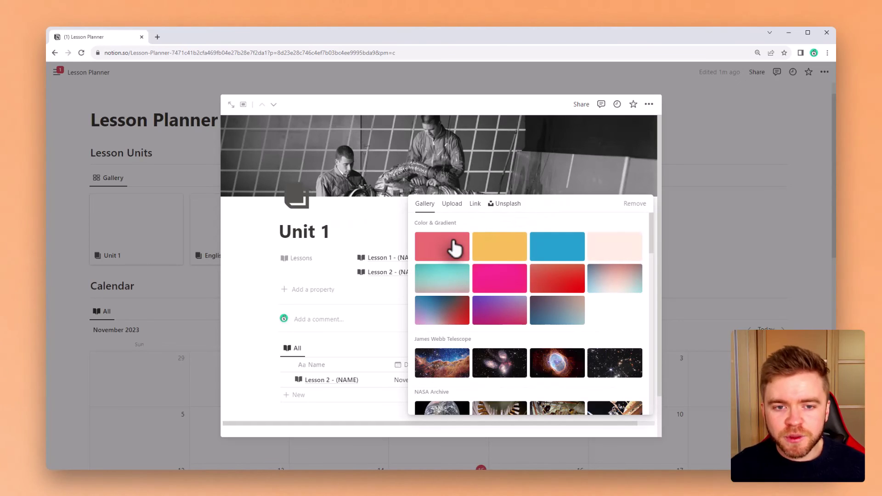
left_click(435, 256)
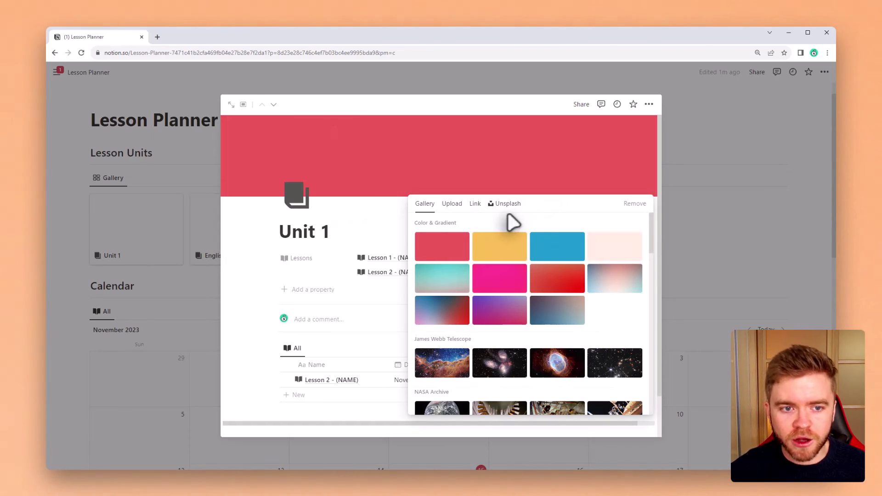
left_click(713, 223)
left_click(705, 223)
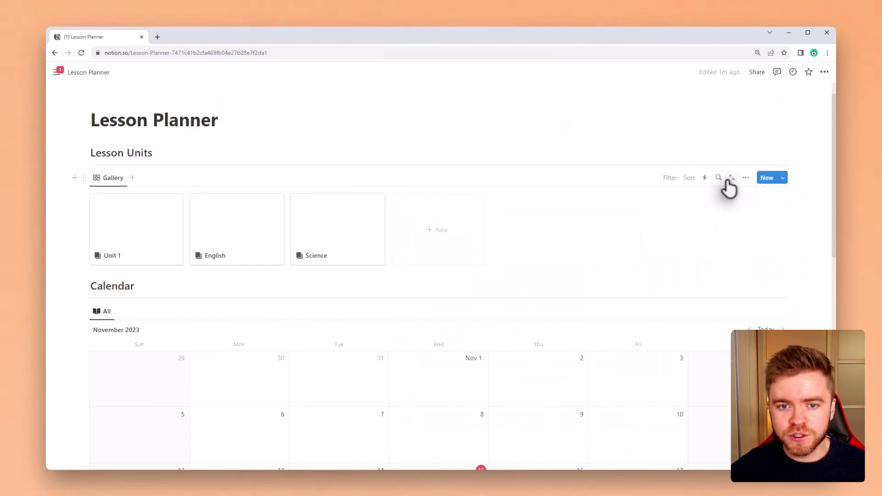
Step: Set the card preview of the Lesson Units gallery to Page cover
left_click(745, 178)
left_click(754, 238)
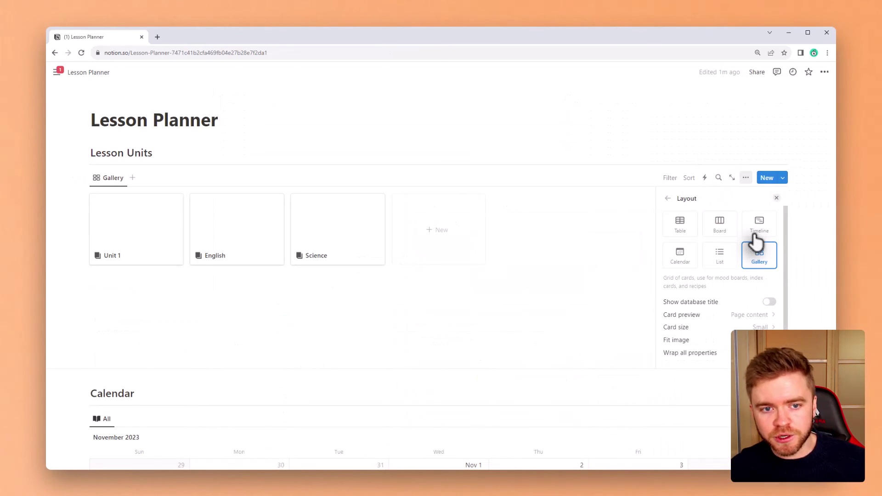
scroll(761, 329, "down", 1)
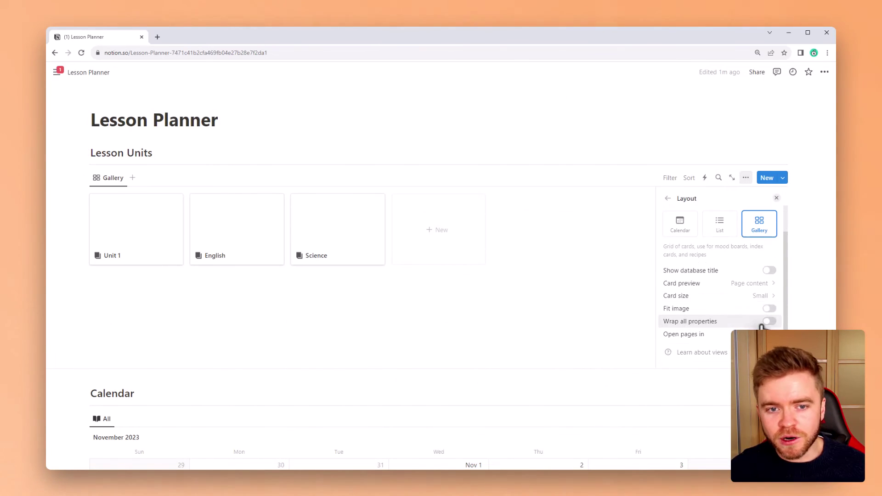
left_click(762, 285)
left_click(703, 312)
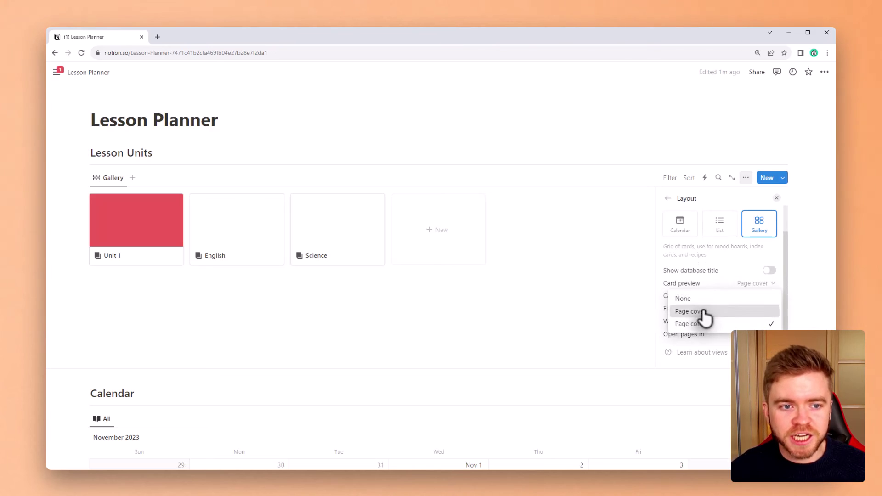
left_click(582, 224)
Step: Give the English unit a solid yellow cover and the Science unit a solid blue cover
left_click(230, 228)
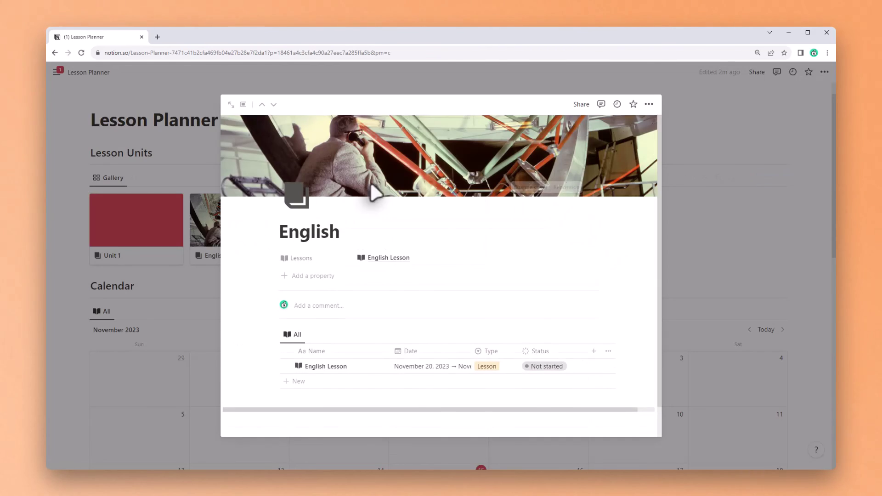
left_click(512, 190)
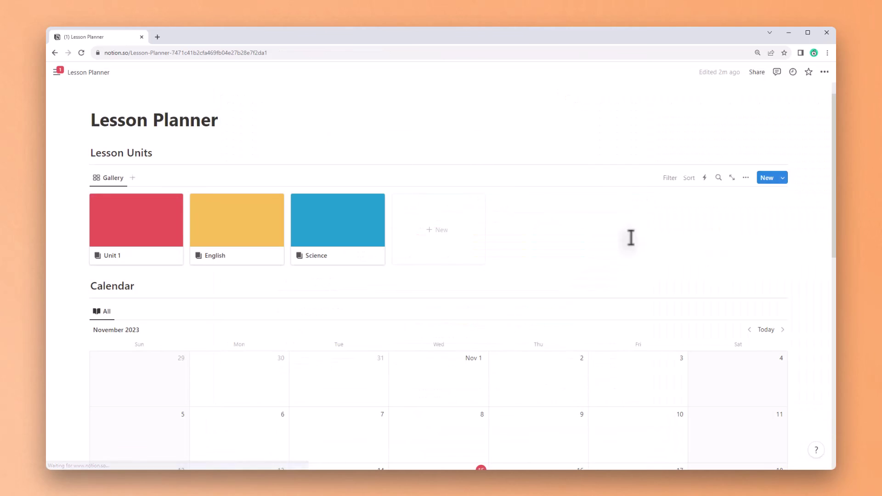
Step: Recolour the unit icons to match their covers: red for Unit 1, yellow for English and blue for Science
left_click(98, 256)
left_click(118, 360)
left_click(198, 256)
left_click(299, 256)
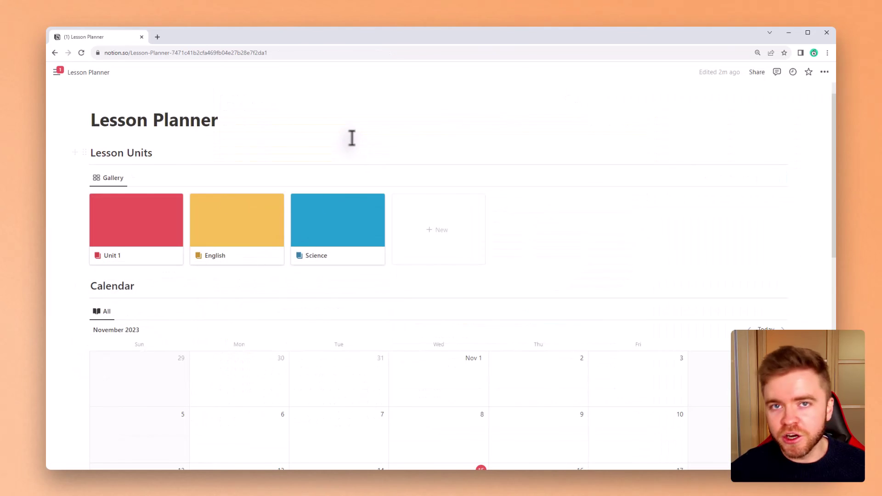
Step: Look over the whole Lesson Planner page, then open the Unit 1 card, examine its lesson table and close it
scroll(330, 152, "down", 5)
scroll(311, 158, "down", 5)
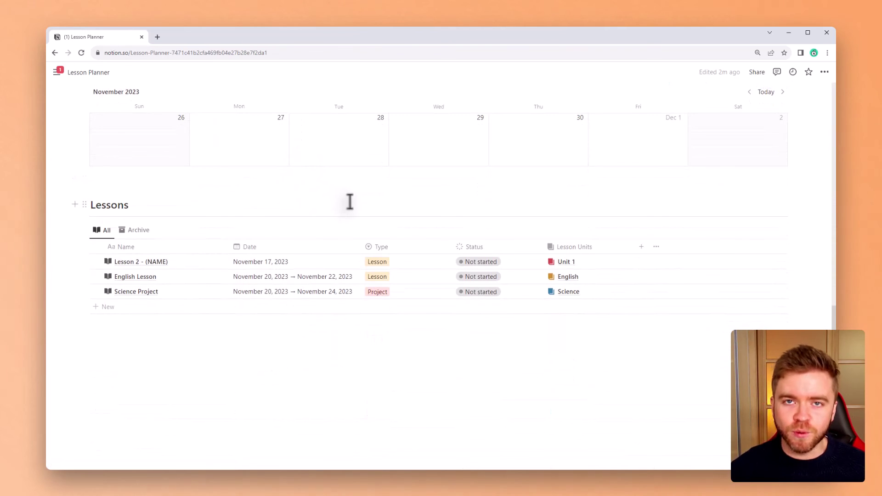
scroll(350, 203, "up", 7)
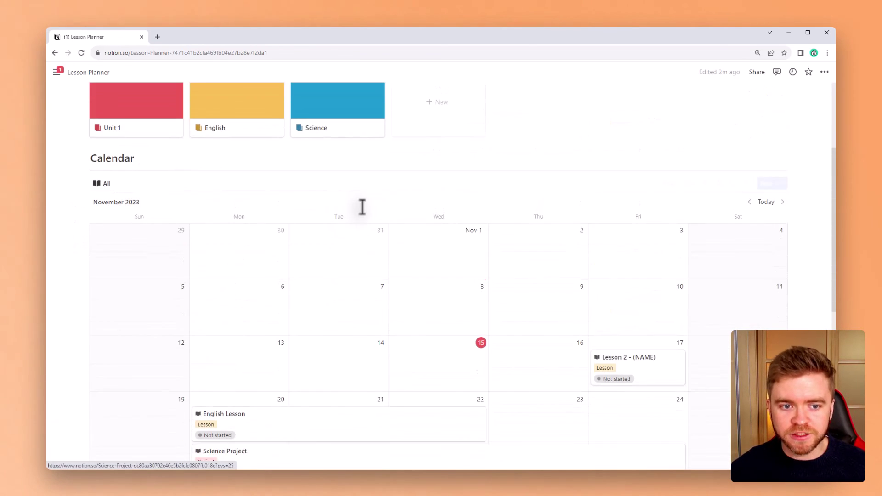
scroll(364, 208, "up", 3)
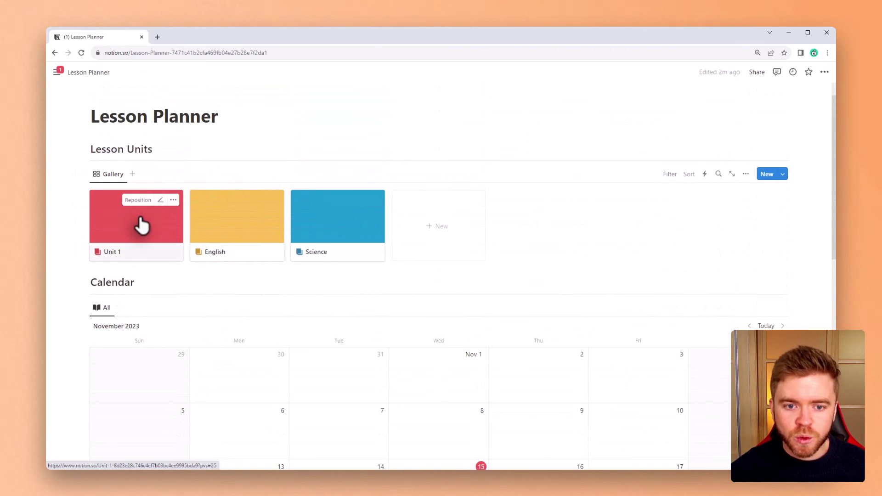
left_click(142, 225)
scroll(478, 230, "down", 1)
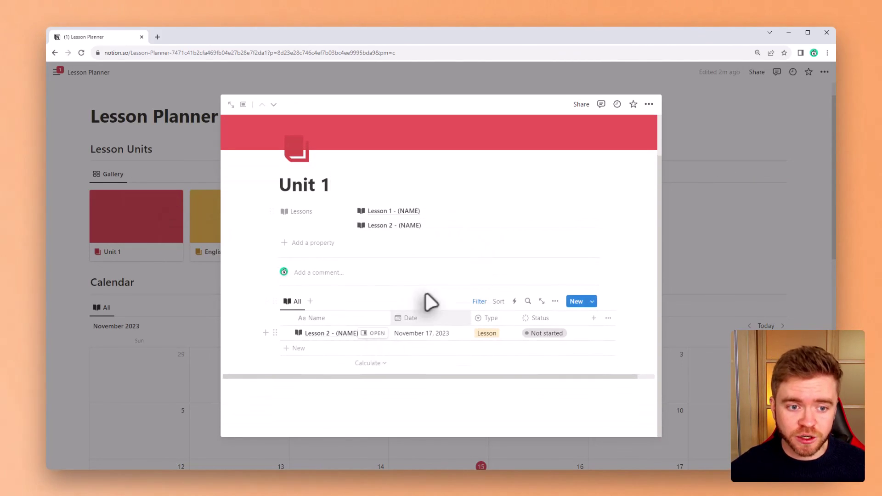
left_click(696, 212)
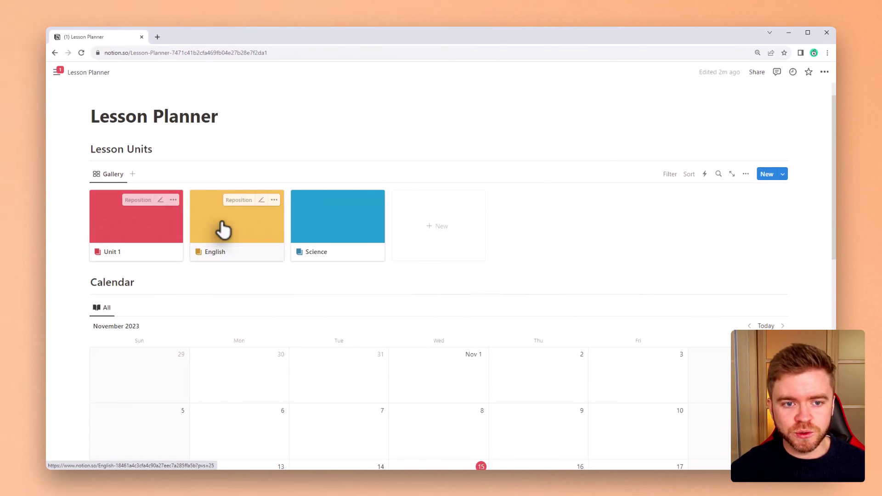
Step: Open the English unit, examine its lesson table, close it and review the calendar and Lessons table
left_click(250, 225)
scroll(441, 242, "down", 1)
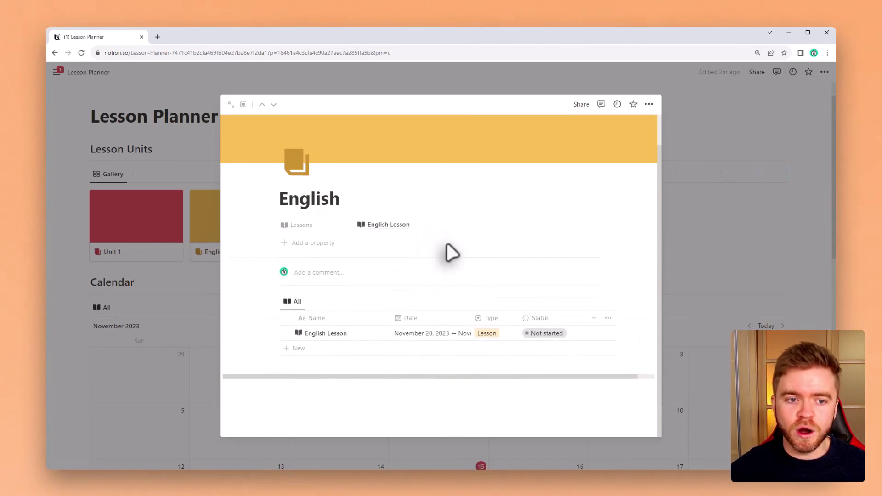
left_click(722, 263)
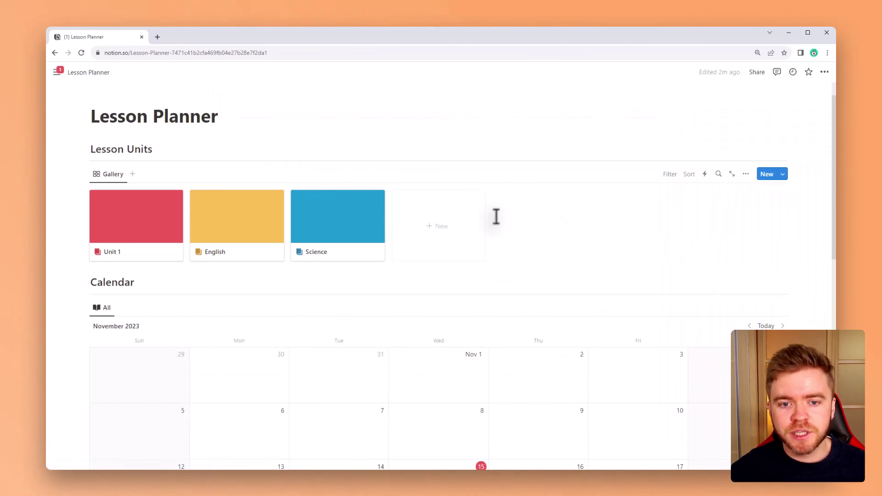
scroll(498, 216, "down", 5)
scroll(453, 209, "down", 6)
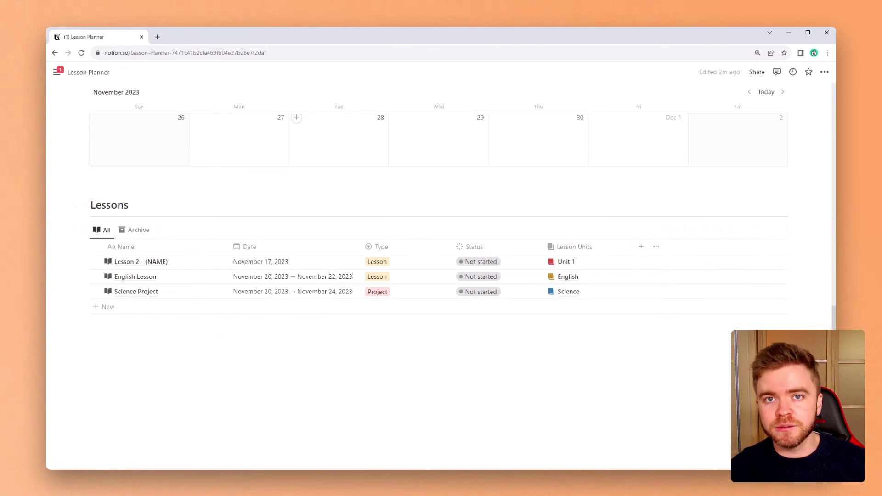
Step: In the full Lesson Planner under Databases, open the Real Deep 6: Basic unit for a look and close it
scroll(229, 173, "down", 4)
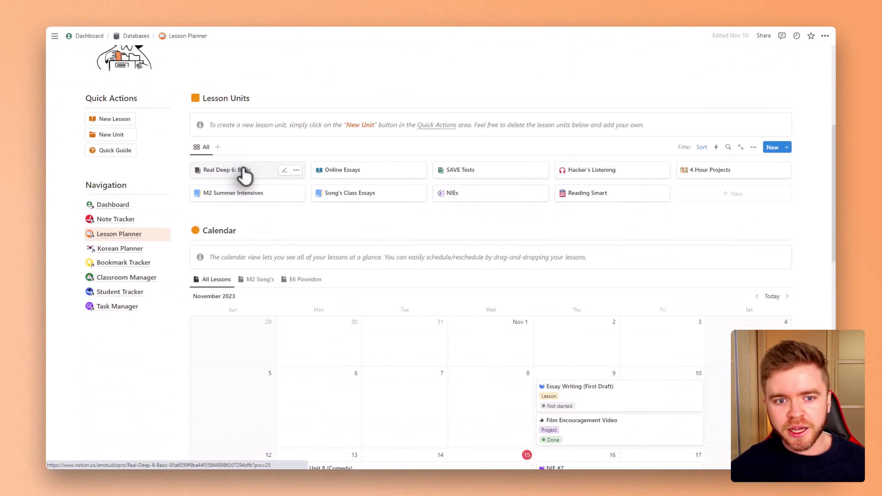
left_click(246, 175)
scroll(420, 288, "down", 1)
key("Escape")
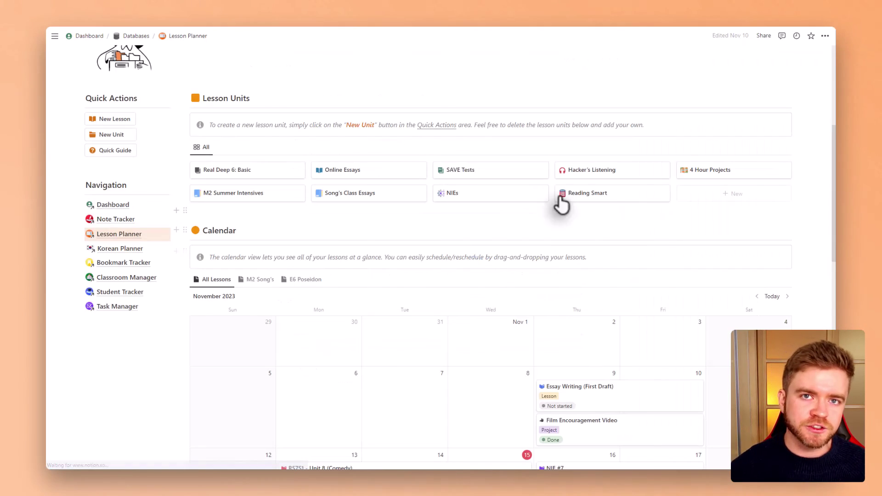
Step: Open the Essay Writing (Final Draft) lesson from the November calendar, look through it and close it
scroll(402, 155, "down", 6)
left_click(514, 212)
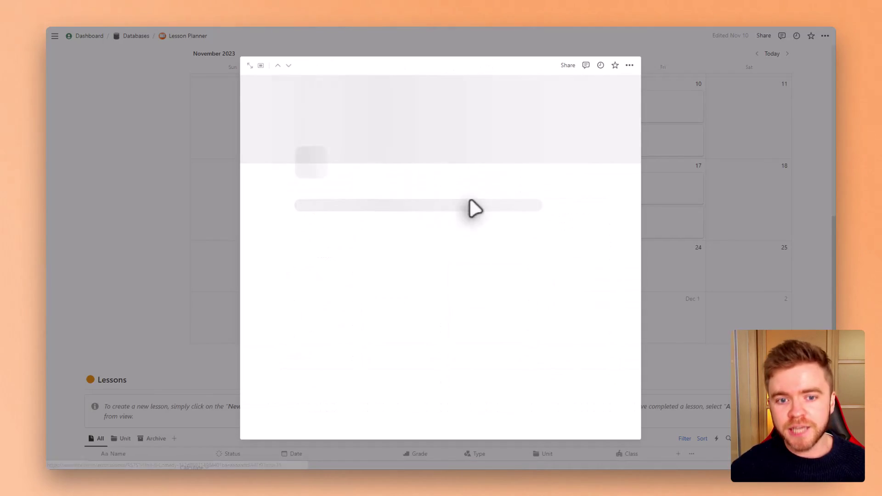
scroll(481, 222, "down", 6)
key("Escape")
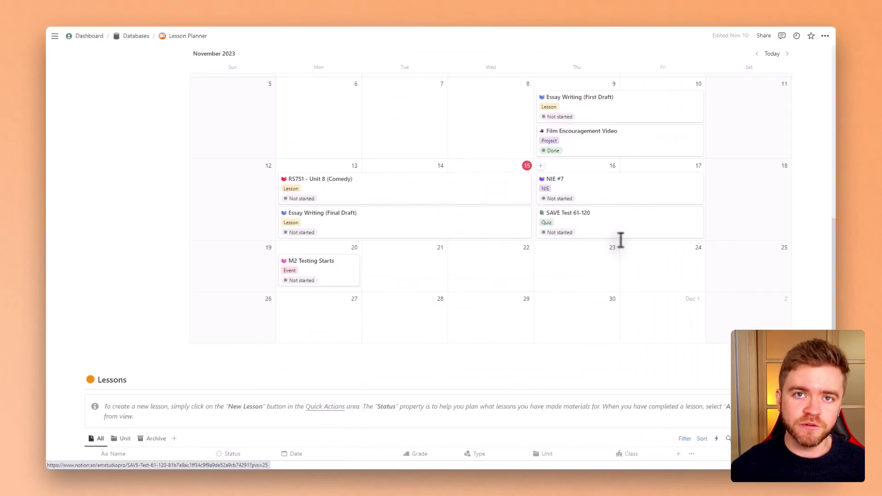
Step: Examine the Lessons database in its Unit and Archive views and return to the All view
scroll(629, 239, "down", 5)
left_click(120, 191)
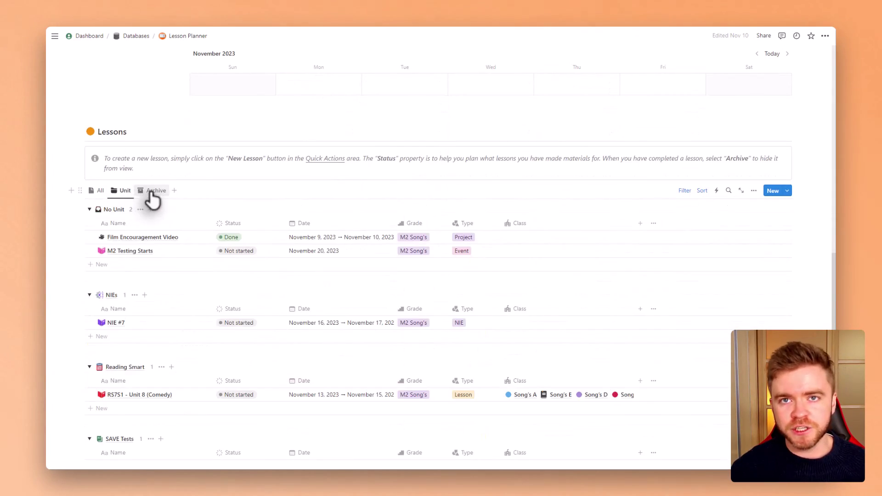
scroll(305, 246, "down", 3)
scroll(291, 240, "up", 3)
left_click(102, 151)
left_click(148, 150)
left_click(101, 150)
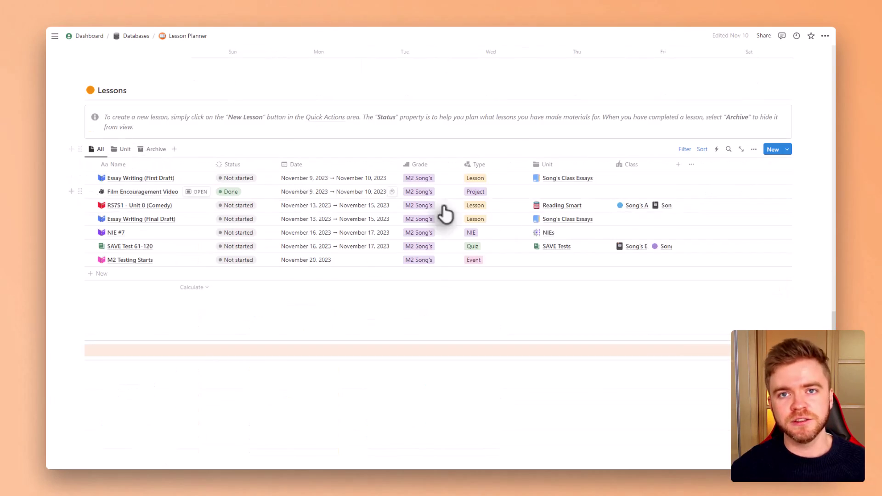
Step: Reopen the Real Deep 6: Basic unit, open the first lesson in its archive and read through the lesson plan
scroll(587, 240, "up", 6)
scroll(638, 243, "up", 6)
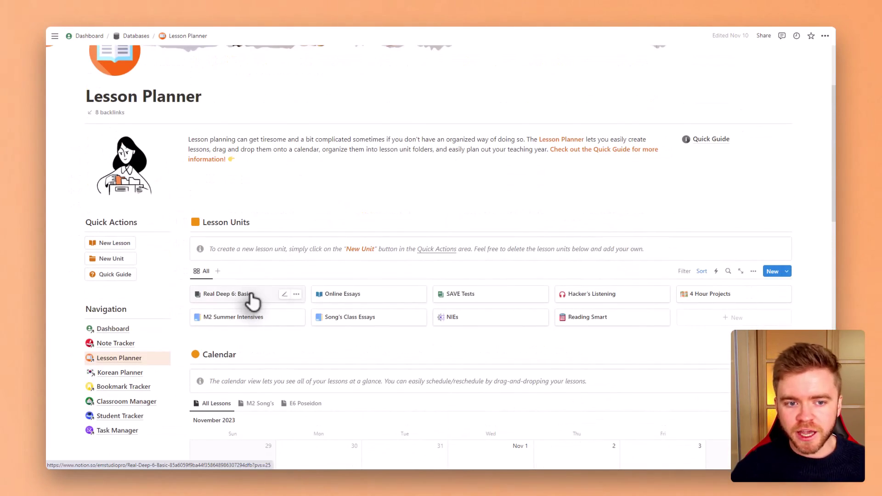
left_click(251, 299)
left_click(431, 364)
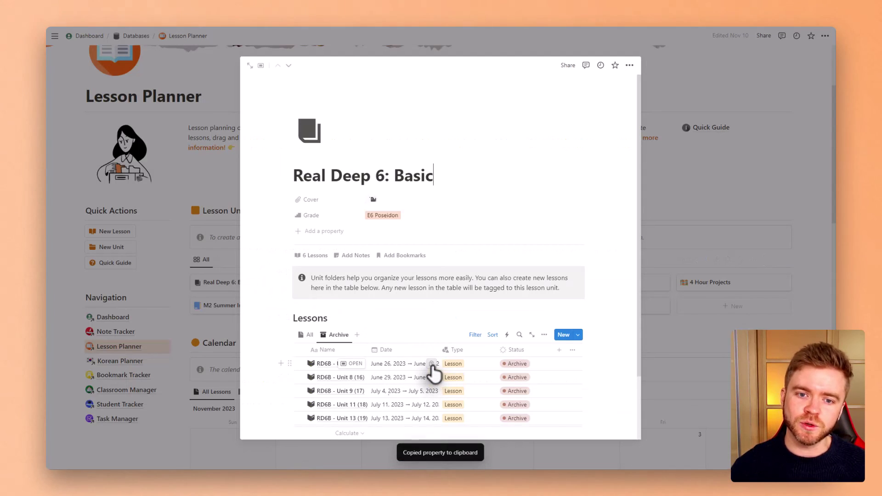
left_click(355, 364)
scroll(478, 231, "down", 6)
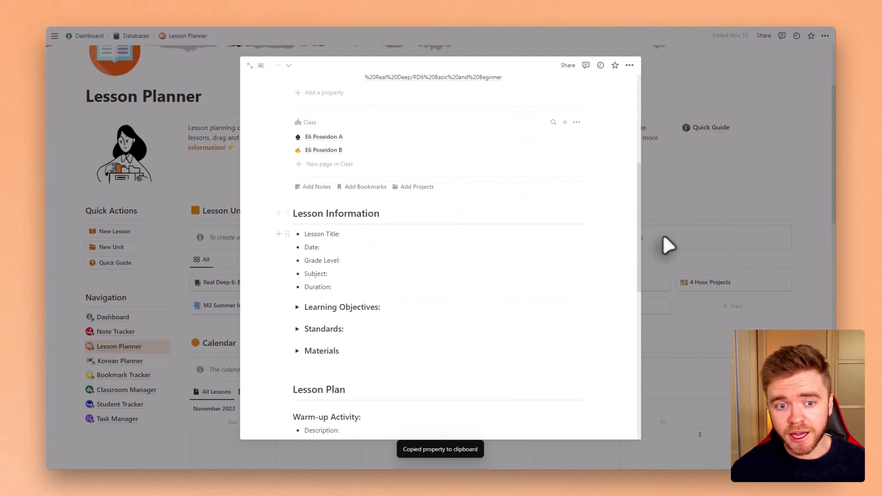